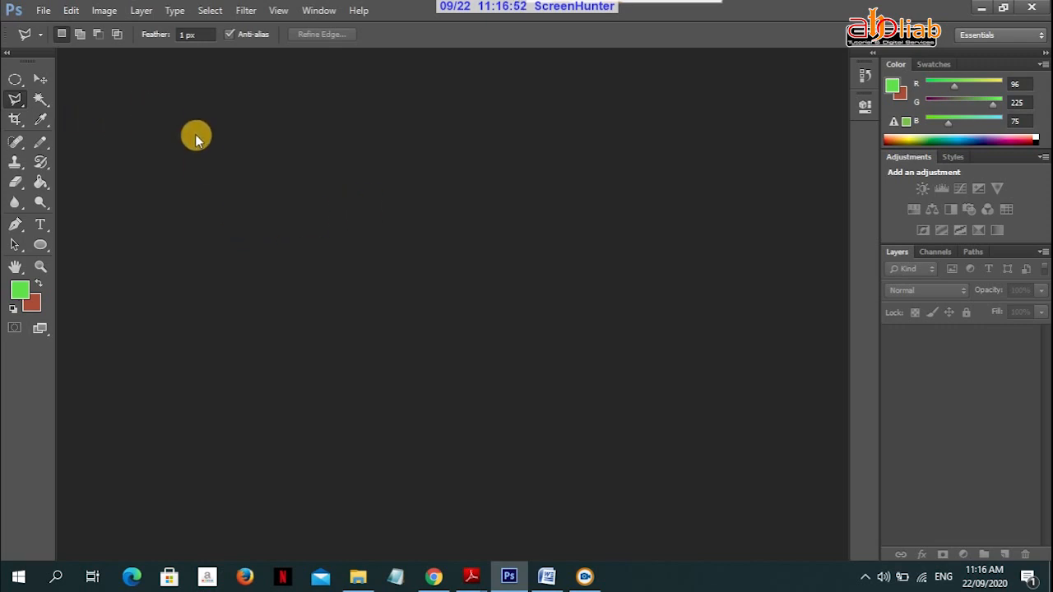
# - Start a new document and name it "Polygona & Lasso Tool"
pyautogui.click(43, 12)
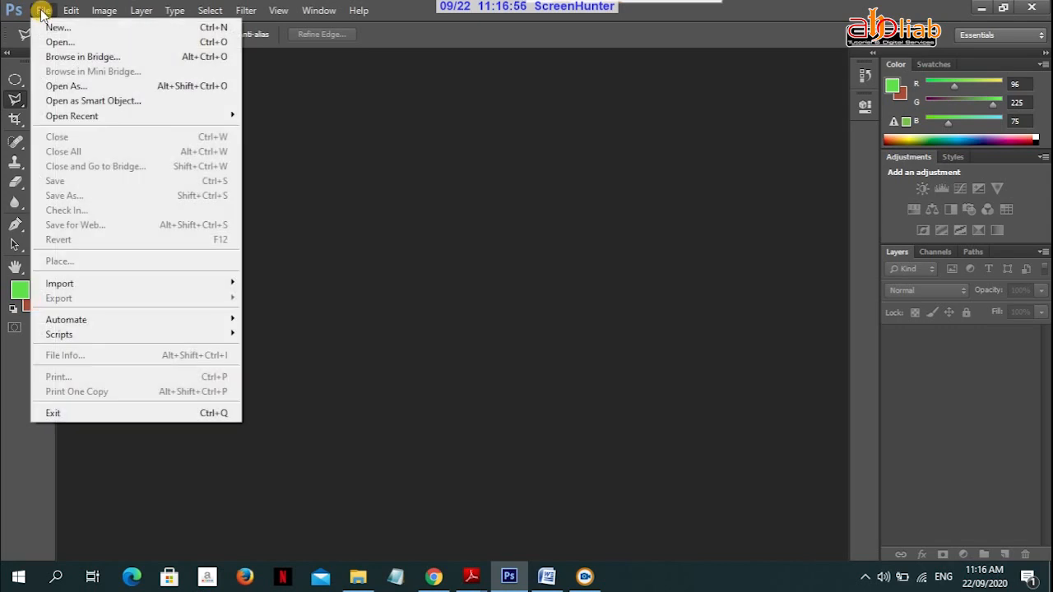
pyautogui.click(51, 30)
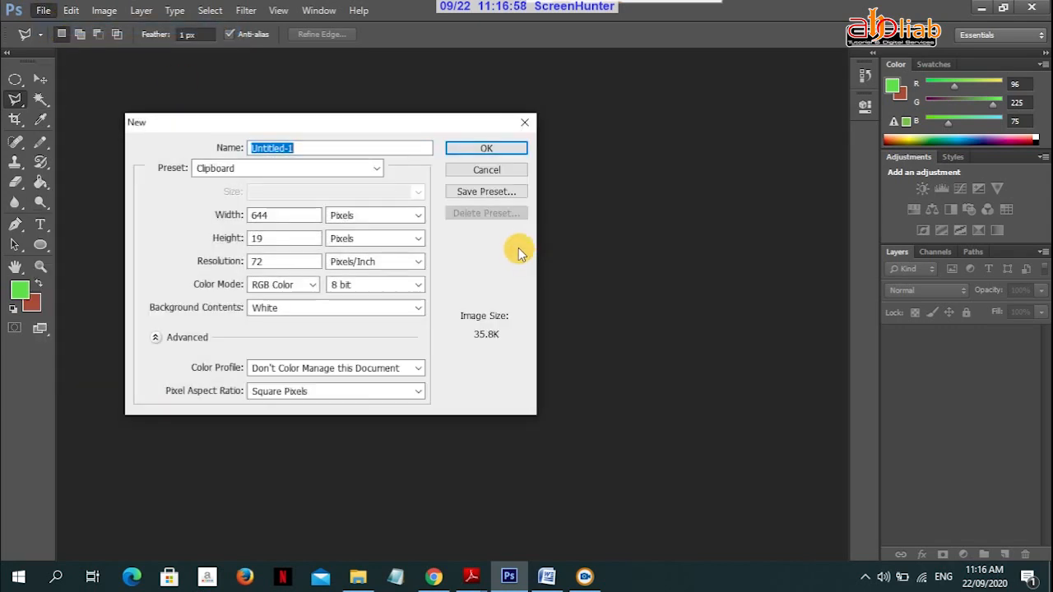
pyautogui.moveTo(366, 125); pyautogui.dragTo(548, 113)
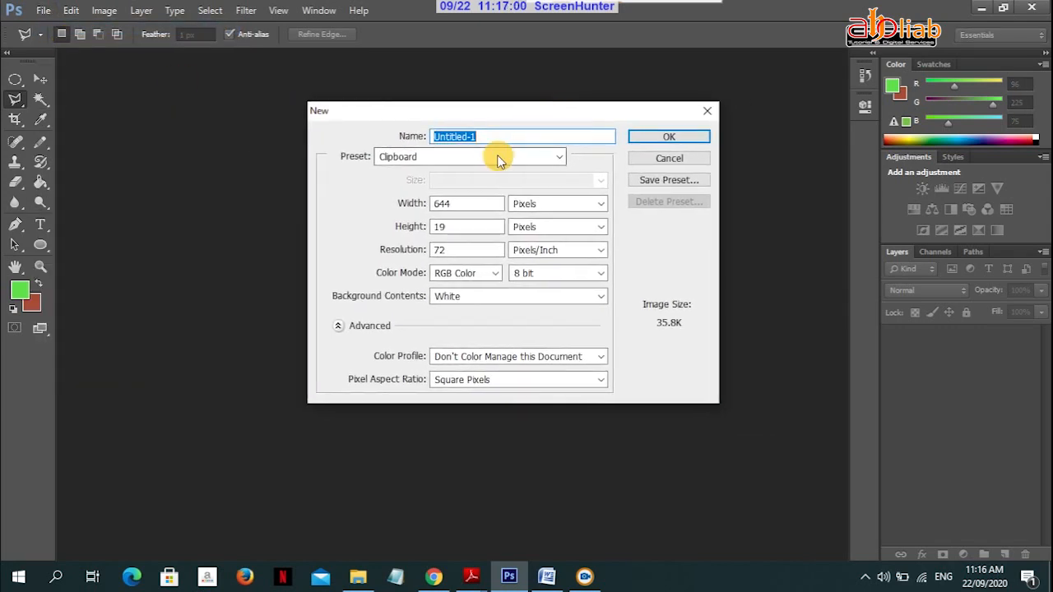
pyautogui.write('Polygona & Las')
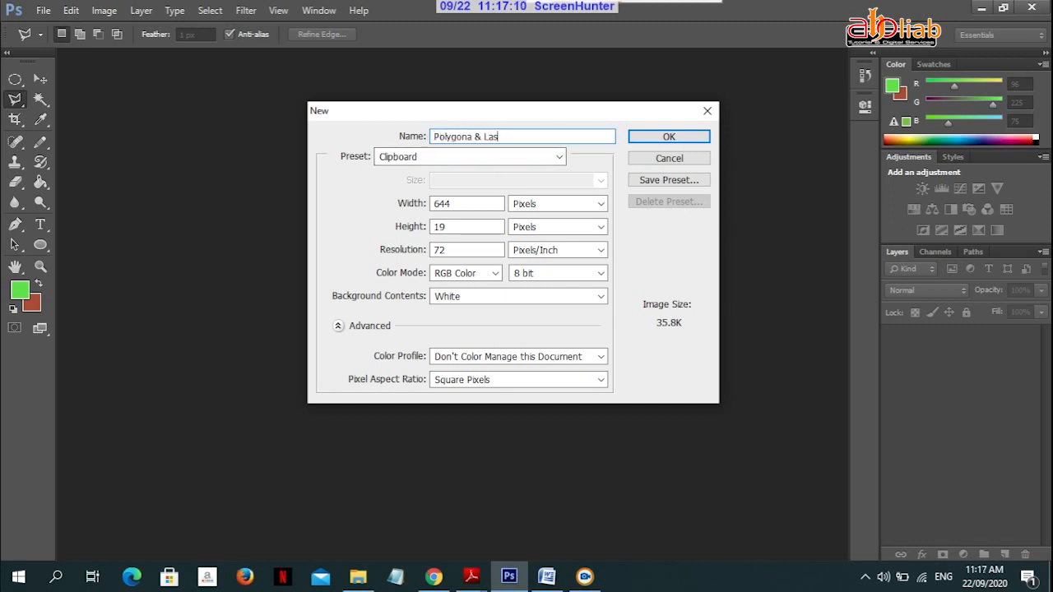
pyautogui.write('so Tool')
# - Use the Custom preset for the new document and set its size to 11 inches wide by 8.5 inches high
pyautogui.click(559, 157)
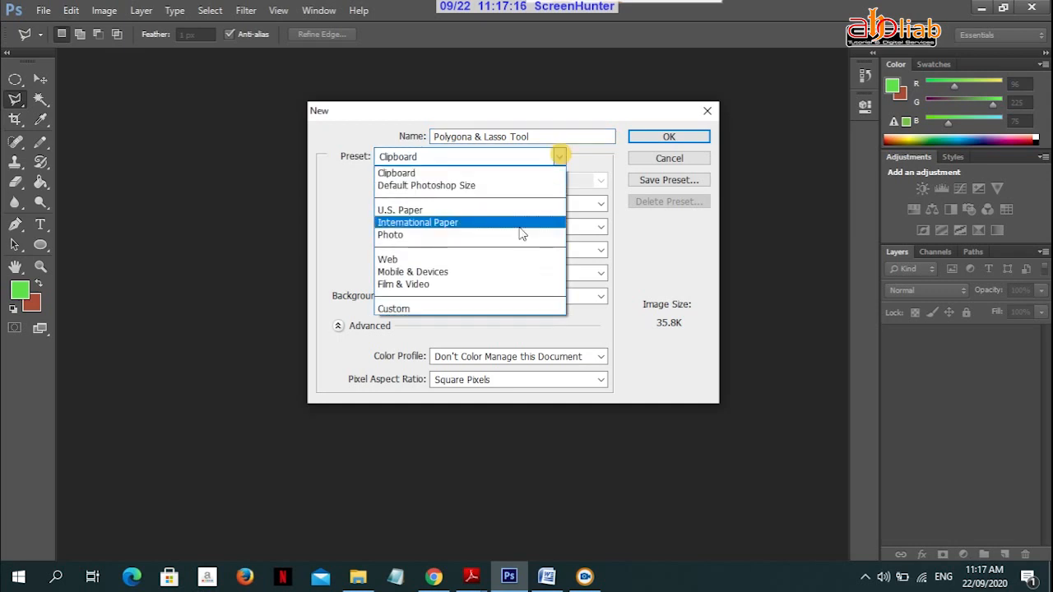
pyautogui.click(456, 309)
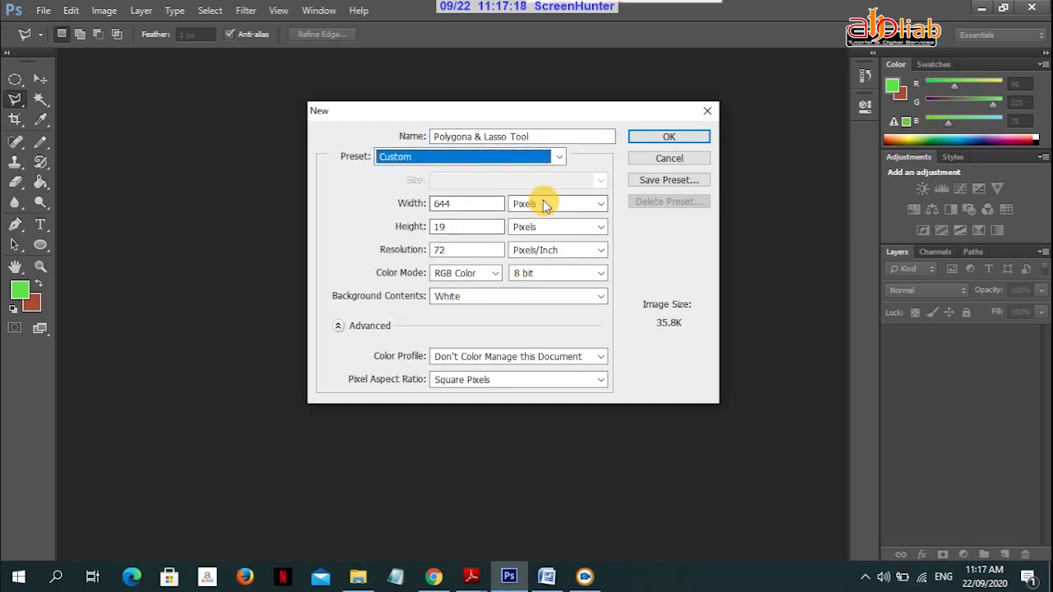
pyautogui.click(600, 205)
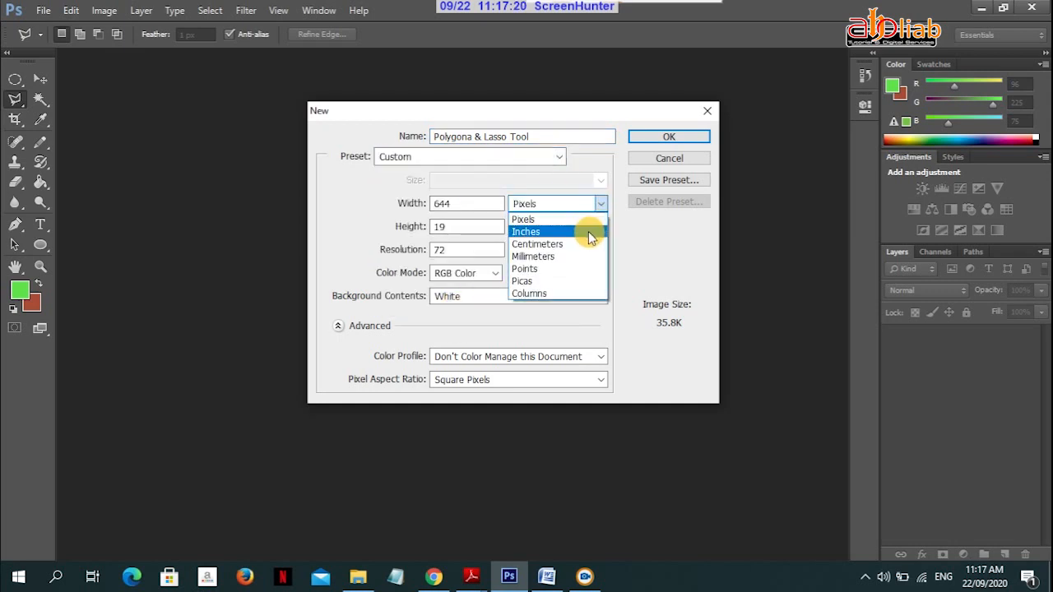
pyautogui.click(589, 232)
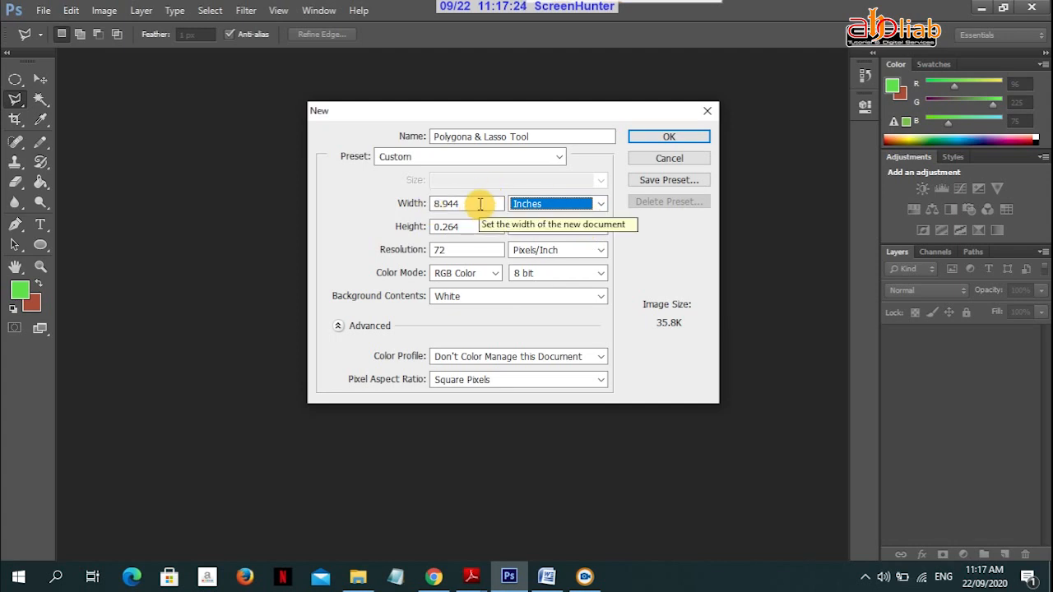
pyautogui.doubleClick(481, 204)
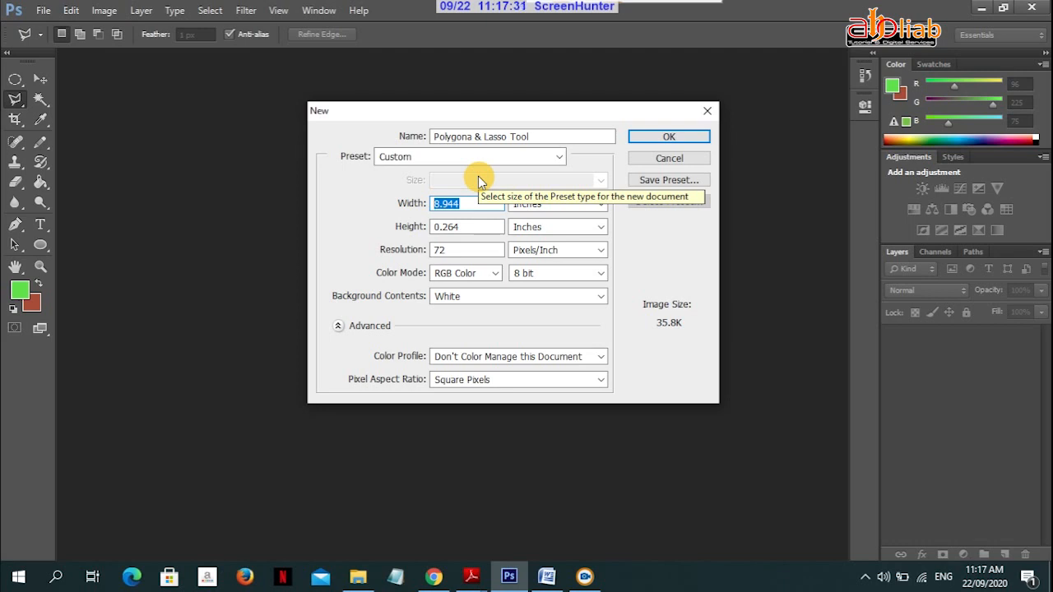
pyautogui.write('11')
pyautogui.click(474, 227)
pyautogui.doubleClick(474, 227)
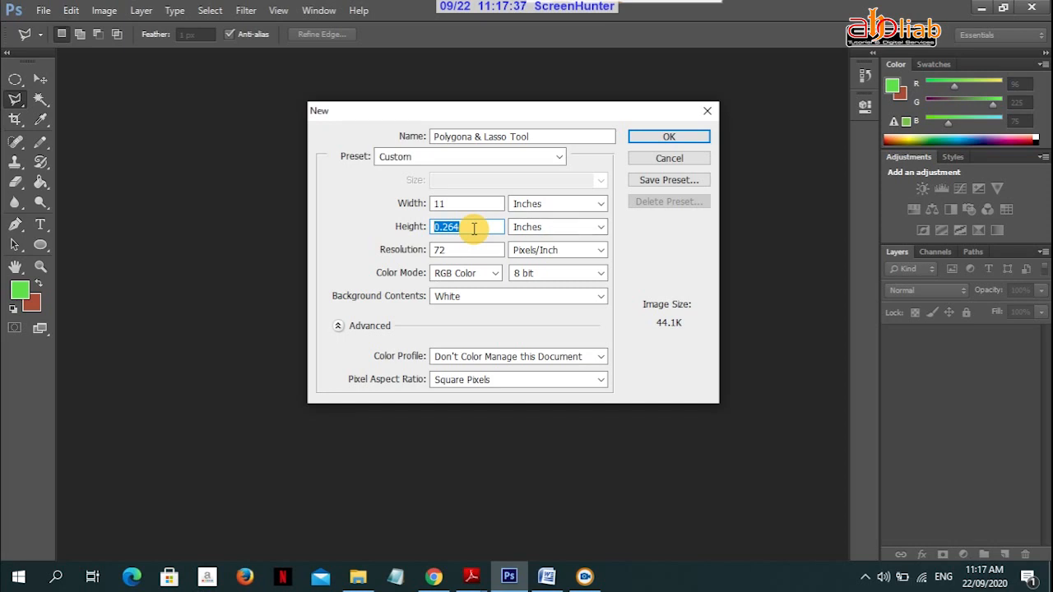
pyautogui.write('8.5')
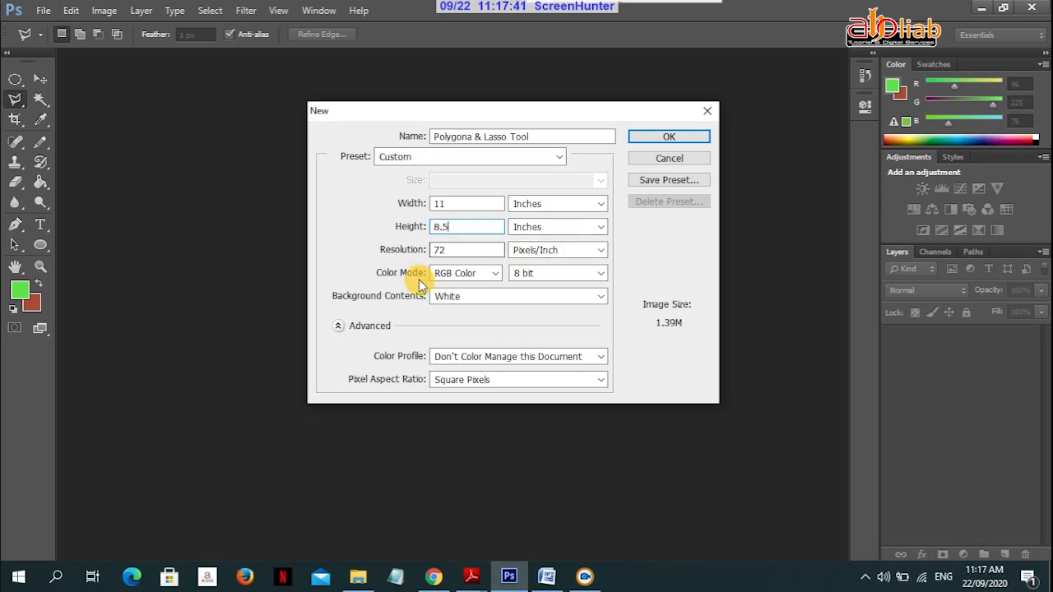
# - Set the resolution to 300 pixels/inch and create the document
pyautogui.click(395, 252)
pyautogui.write('3')
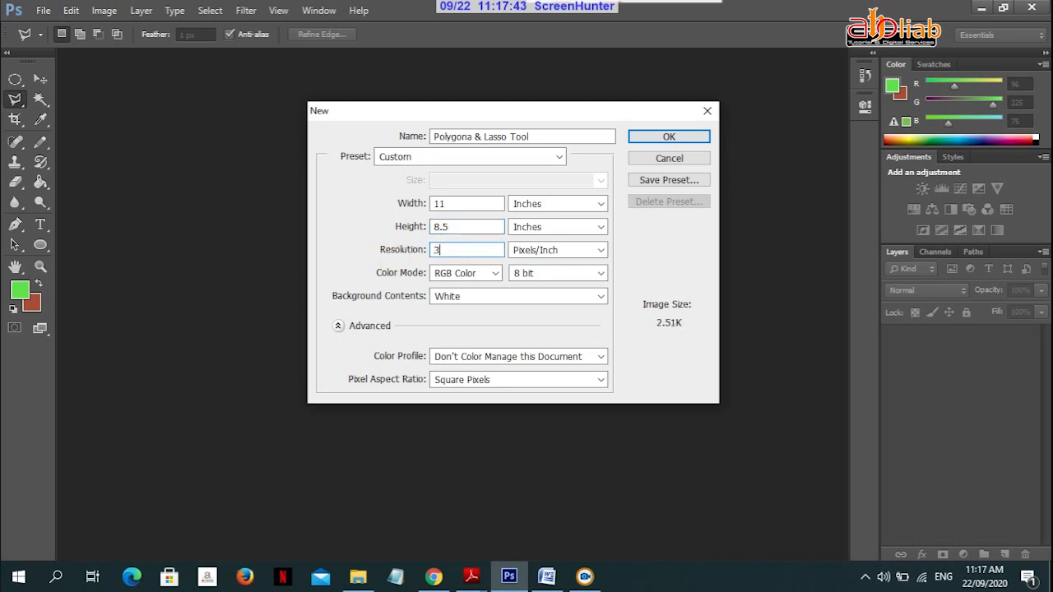
pyautogui.write('00')
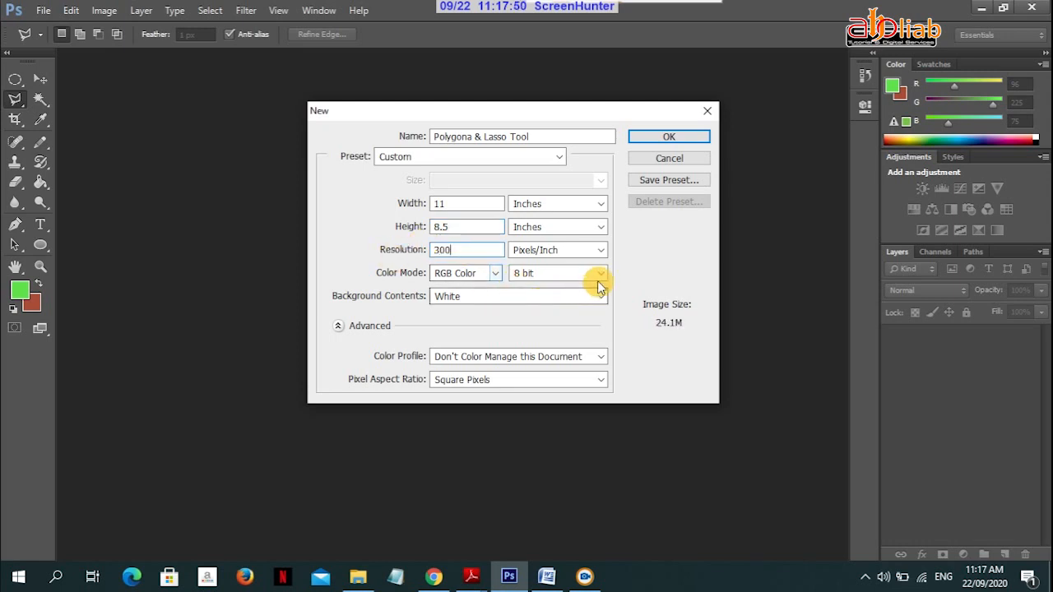
pyautogui.click(667, 138)
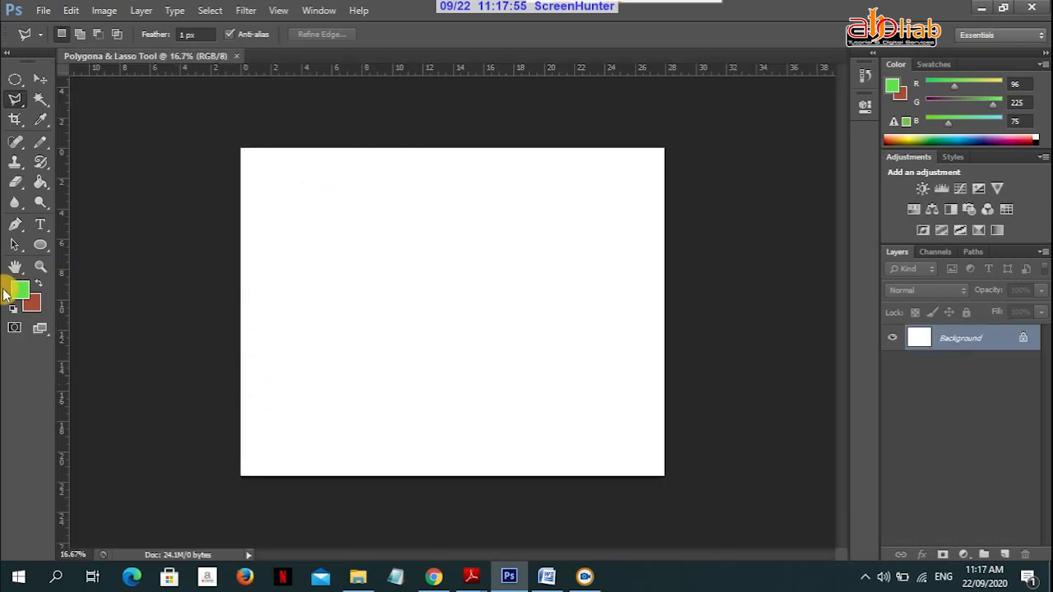
# - With the Polygonal Lasso, trace the forehead, nose, open mouth and chin of a head in profile facing left
pyautogui.click(42, 270)
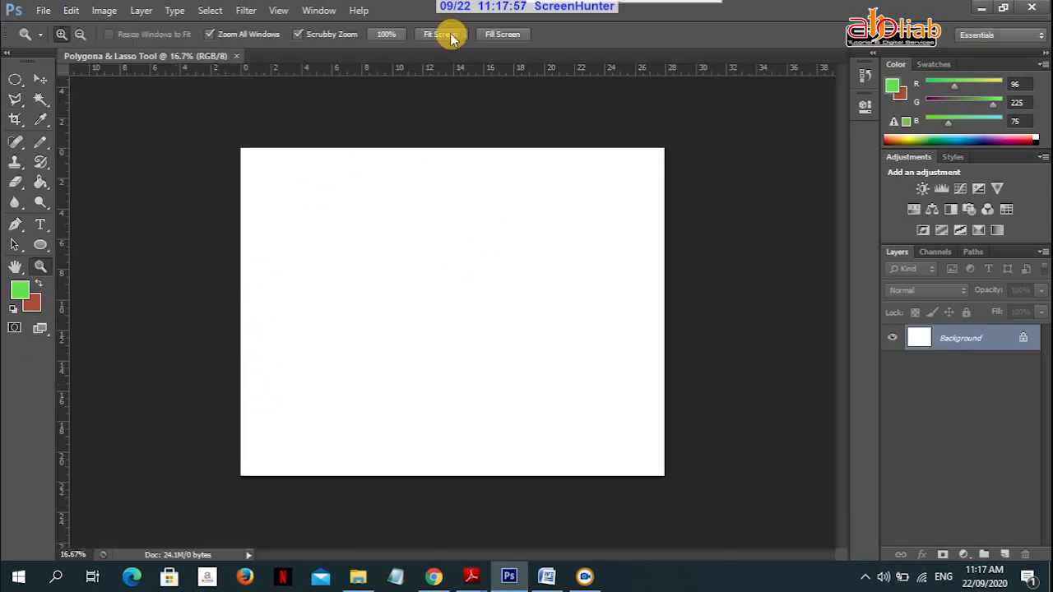
pyautogui.click(447, 34)
pyautogui.click(42, 266)
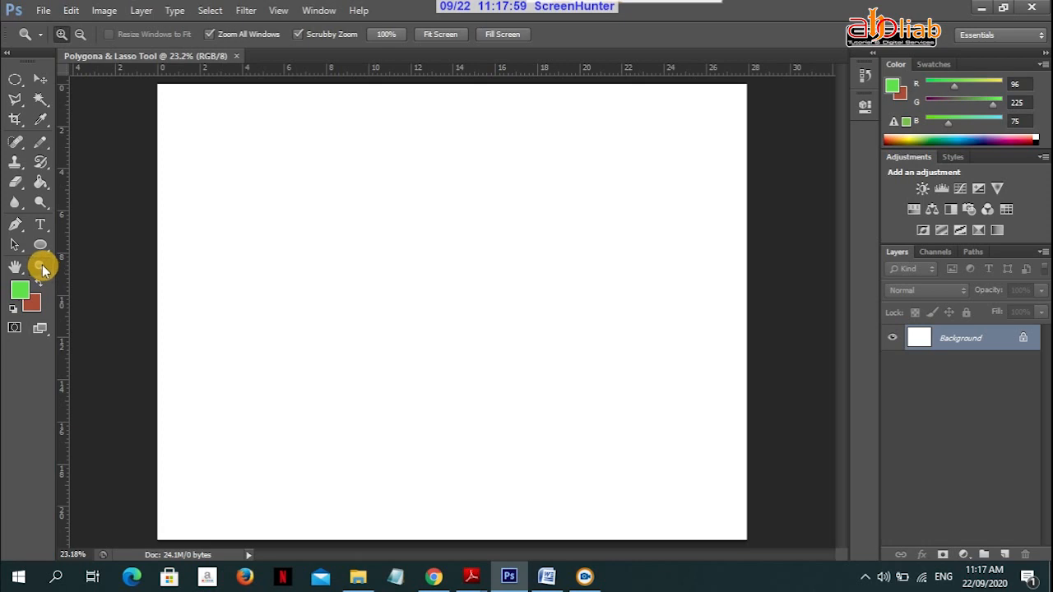
pyautogui.click(41, 79)
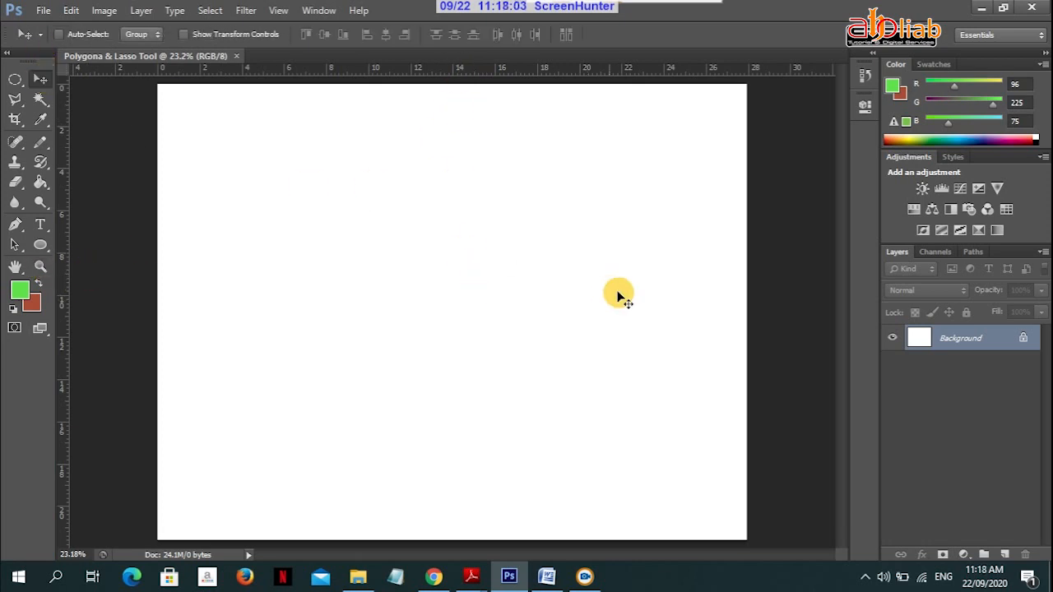
pyautogui.click(15, 99)
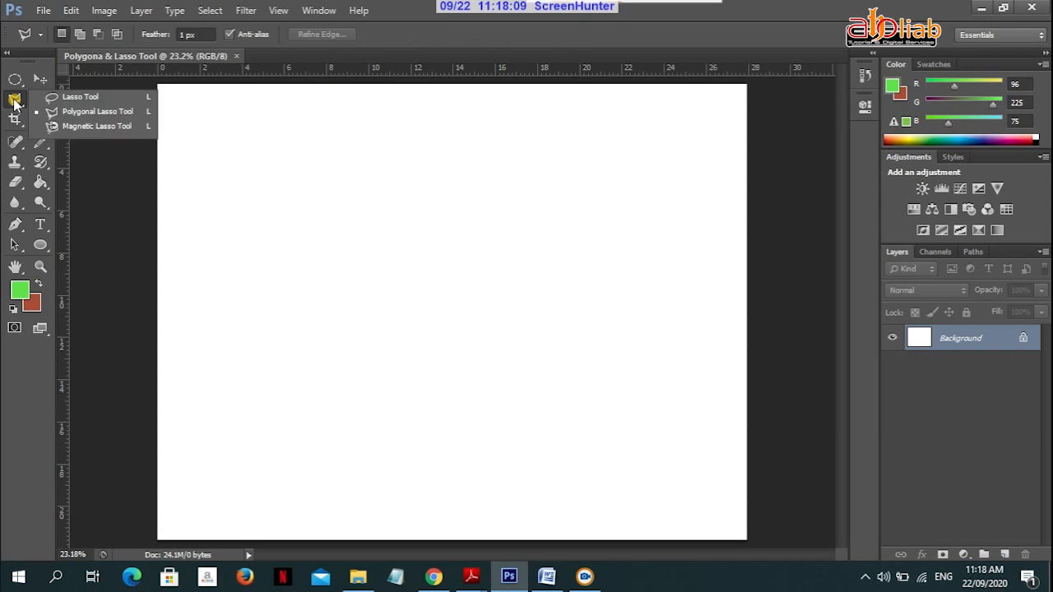
pyautogui.click(60, 113)
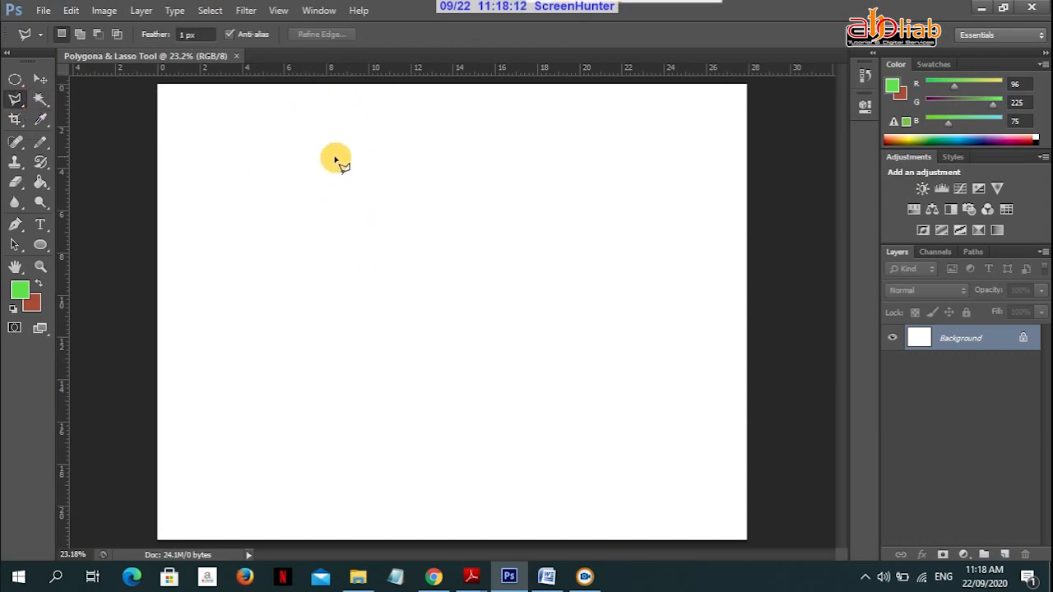
pyautogui.click(401, 164)
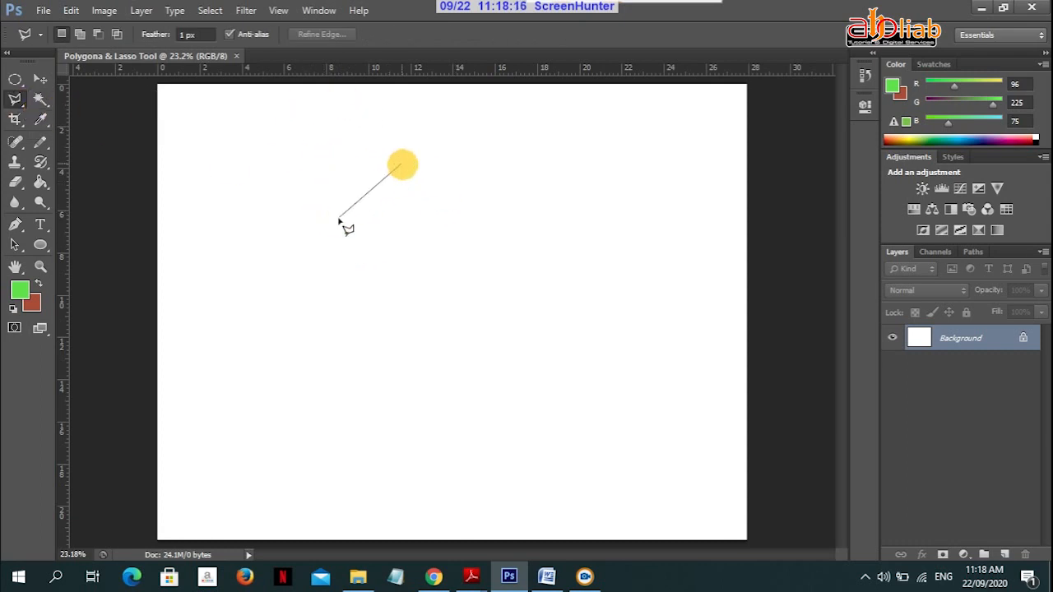
pyautogui.click(365, 208)
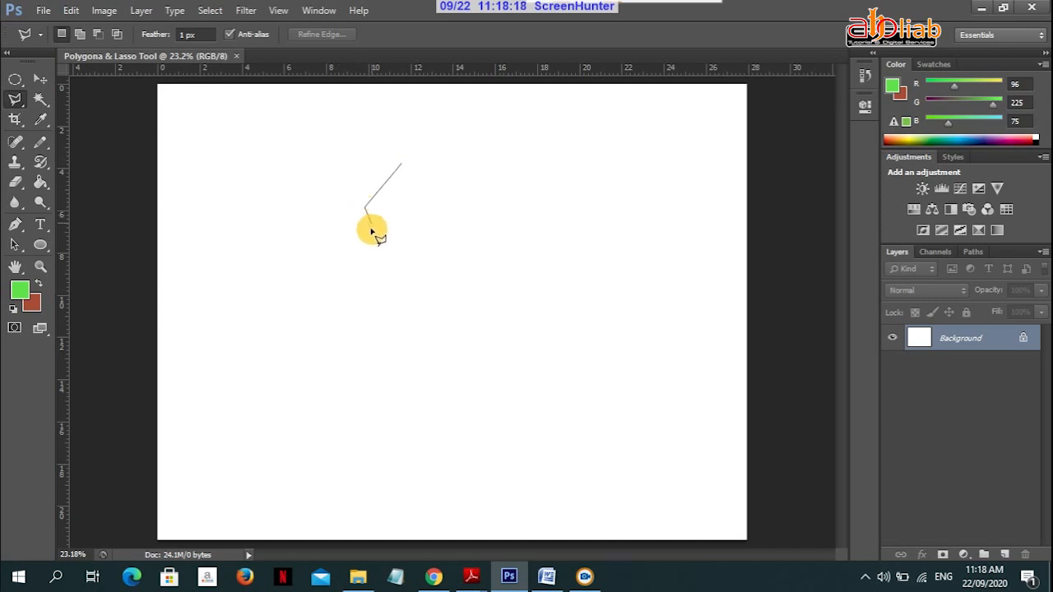
pyautogui.click(370, 231)
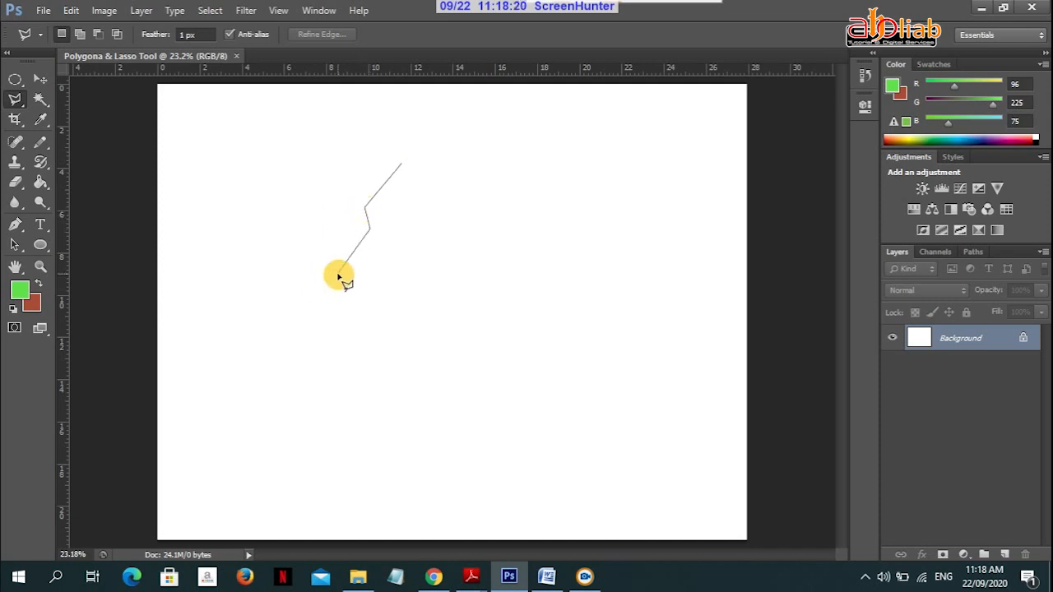
pyautogui.click(324, 279)
pyautogui.click(367, 286)
pyautogui.click(344, 311)
pyautogui.click(415, 324)
pyautogui.click(453, 318)
pyautogui.click(419, 342)
pyautogui.click(359, 332)
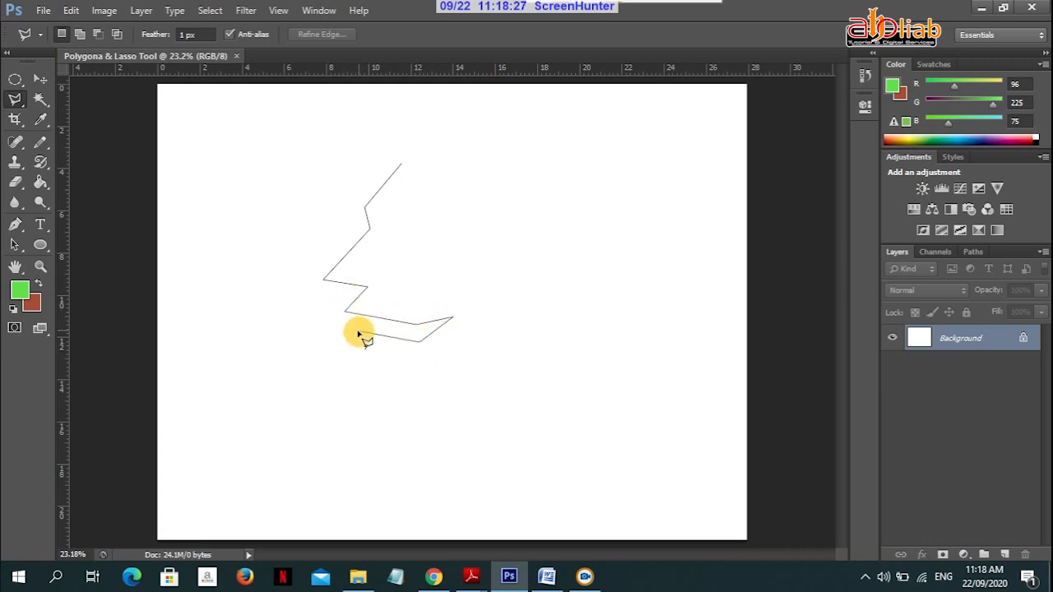
pyautogui.click(373, 352)
pyautogui.click(373, 417)
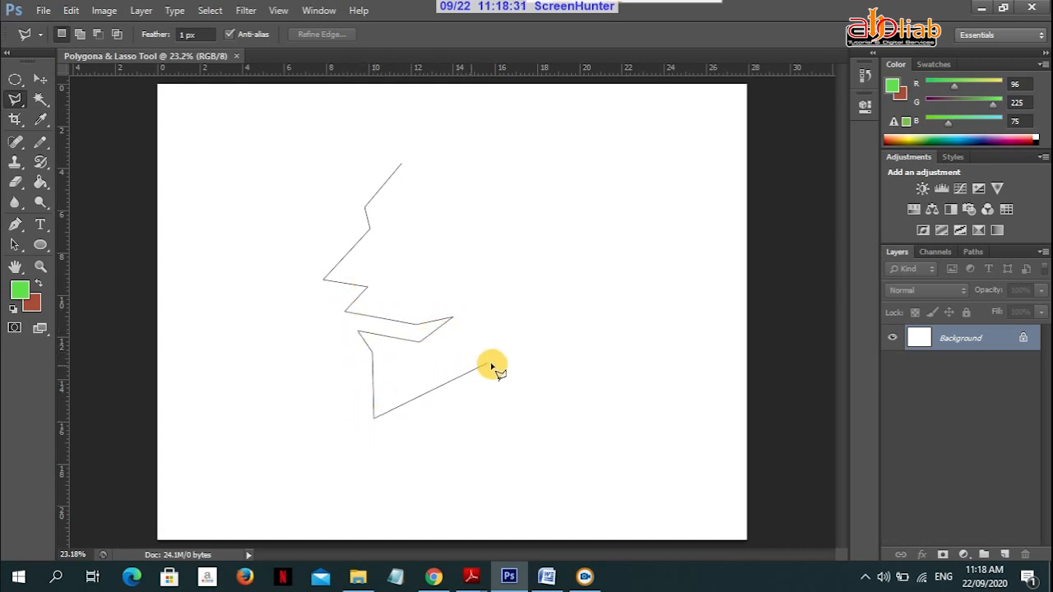
# - Continue the outline along the jaw, narrow neck, back and crown of the head, closing the selection at the forehead
pyautogui.click(501, 355)
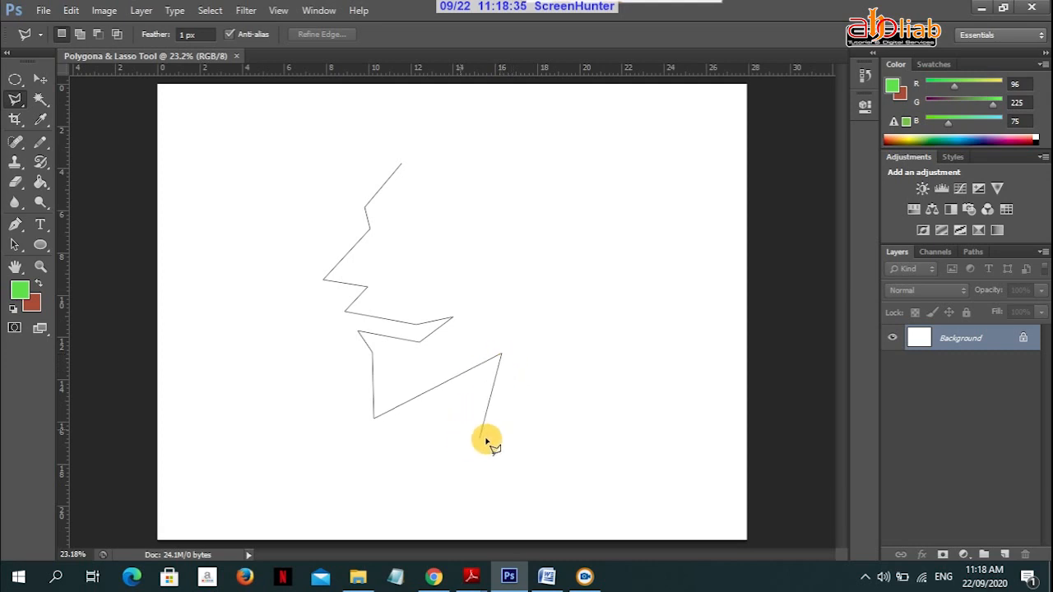
pyautogui.click(470, 455)
pyautogui.click(481, 478)
pyautogui.click(503, 466)
pyautogui.click(537, 348)
pyautogui.click(589, 333)
pyautogui.click(620, 269)
pyautogui.click(622, 194)
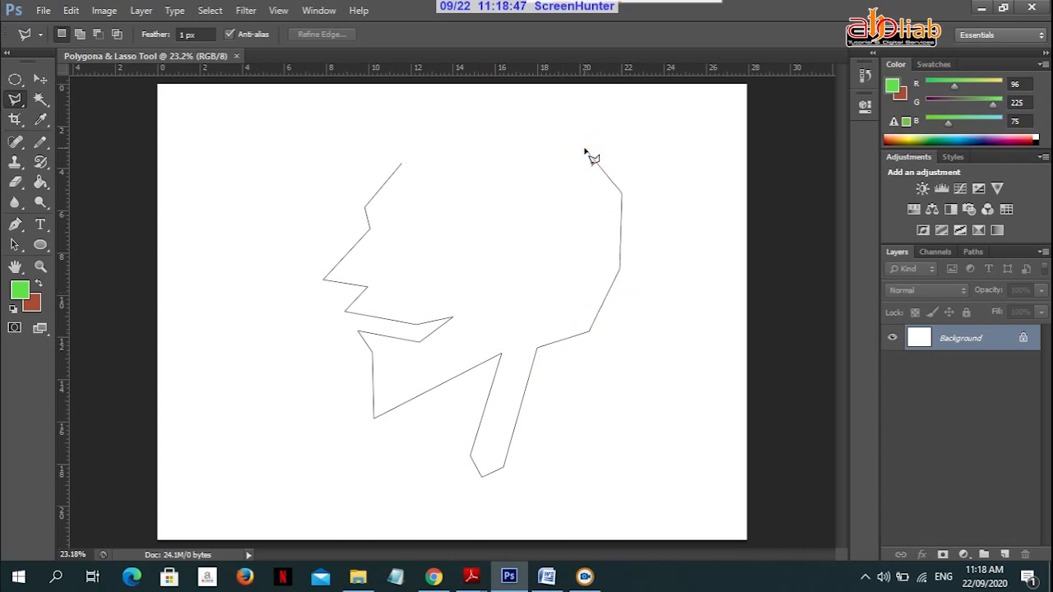
pyautogui.click(585, 148)
pyautogui.click(527, 116)
pyautogui.click(467, 113)
pyautogui.click(426, 133)
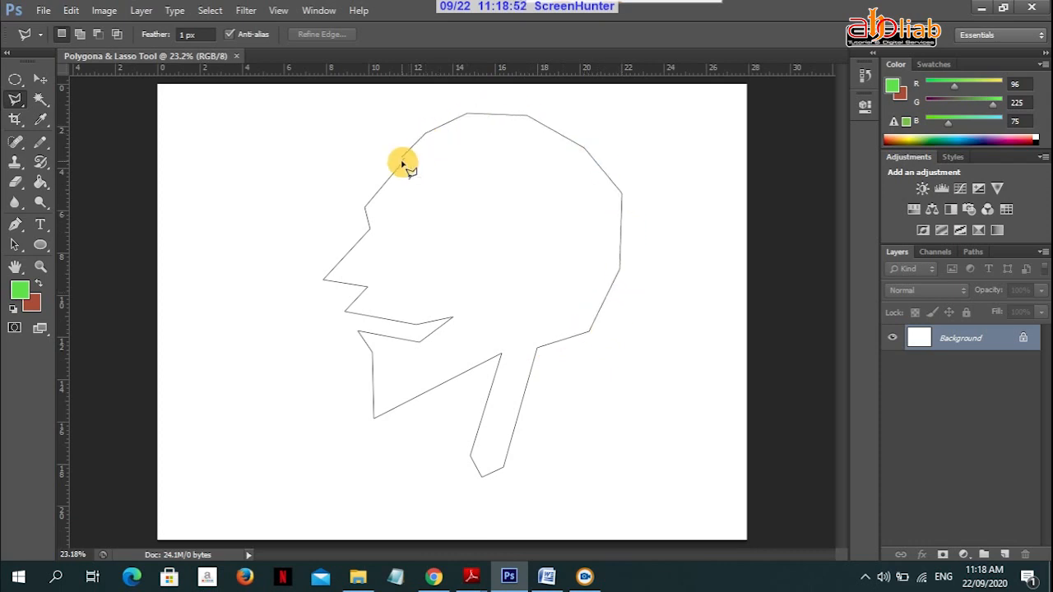
pyautogui.click(403, 165)
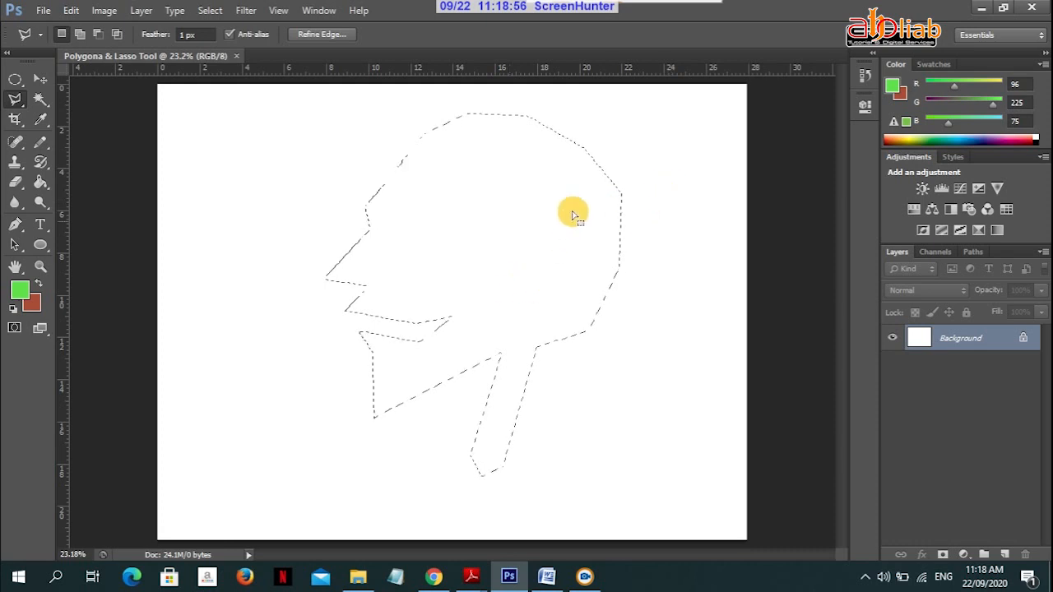
# - Create a new layer named "head" above the background
pyautogui.click(141, 10)
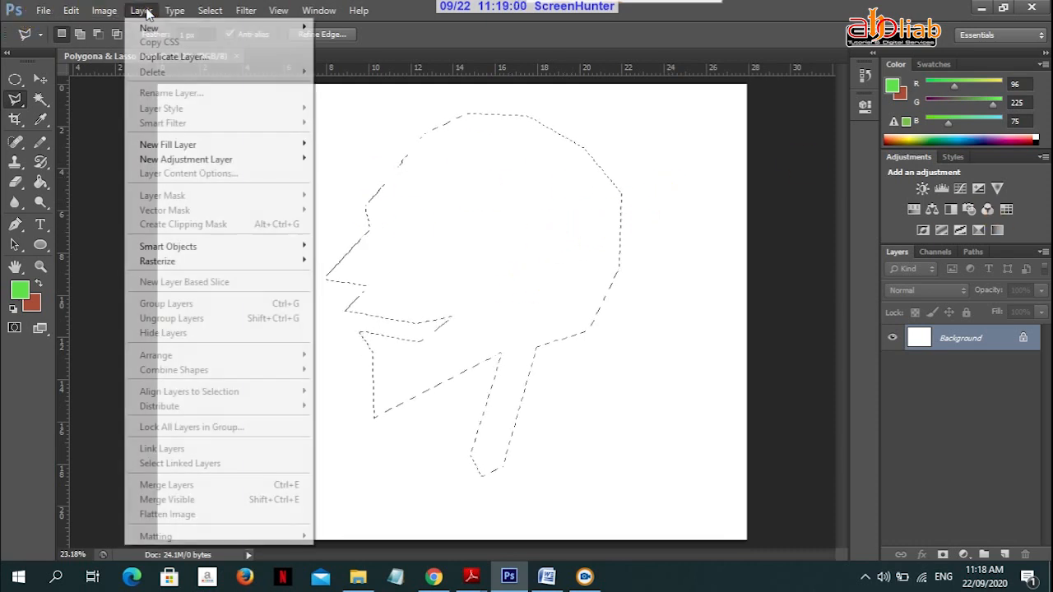
pyautogui.moveTo(155, 30)
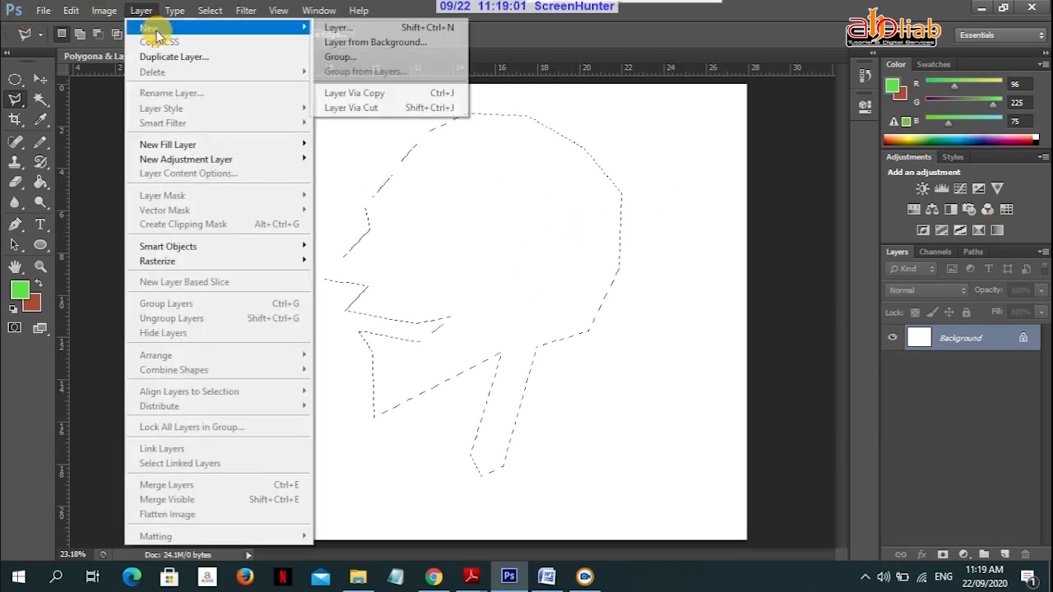
pyautogui.click(389, 31)
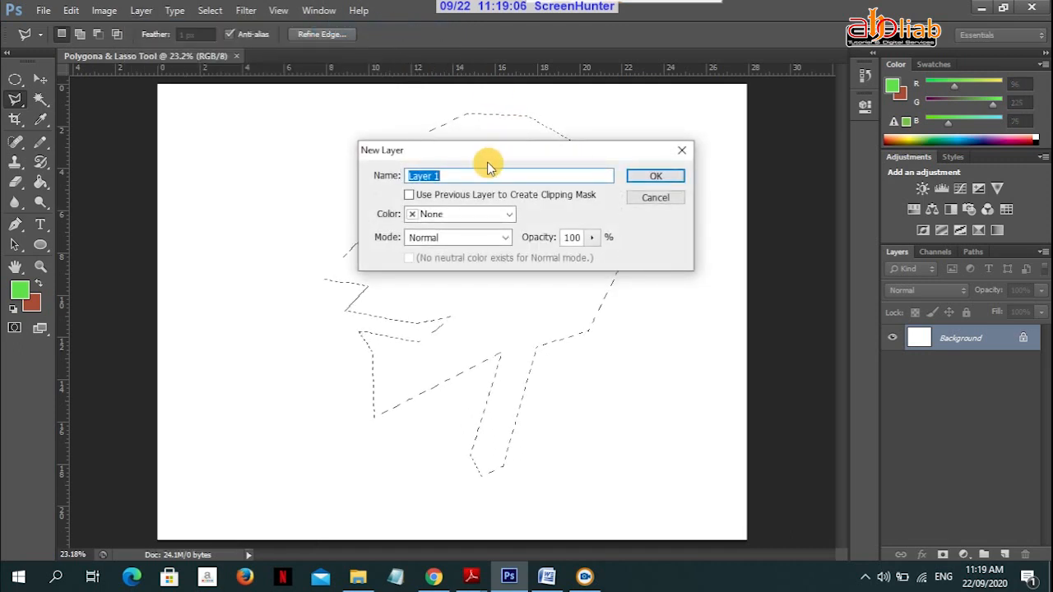
pyautogui.write('head')
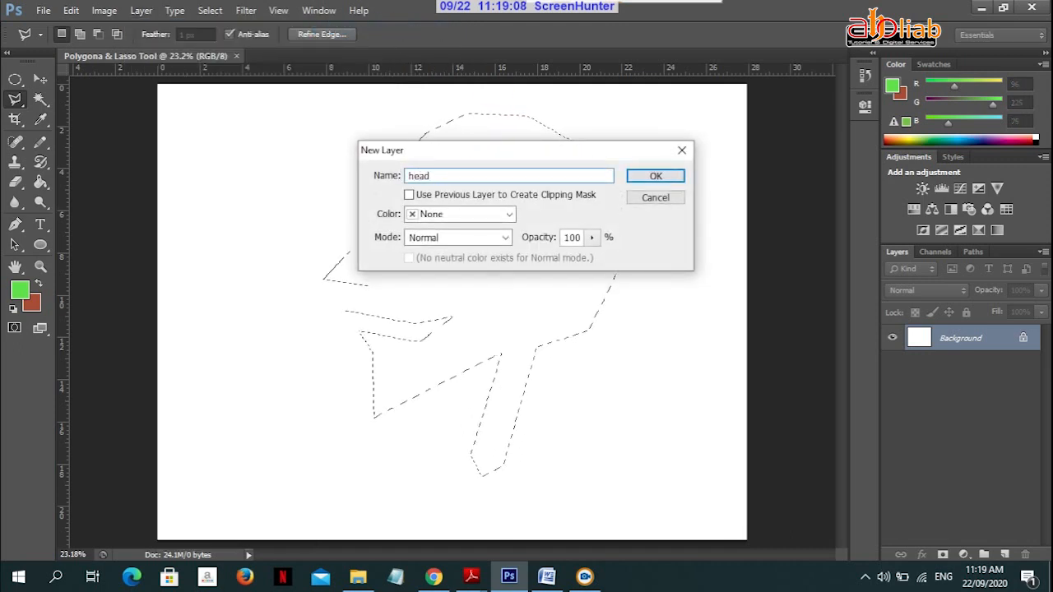
pyautogui.press('Return')
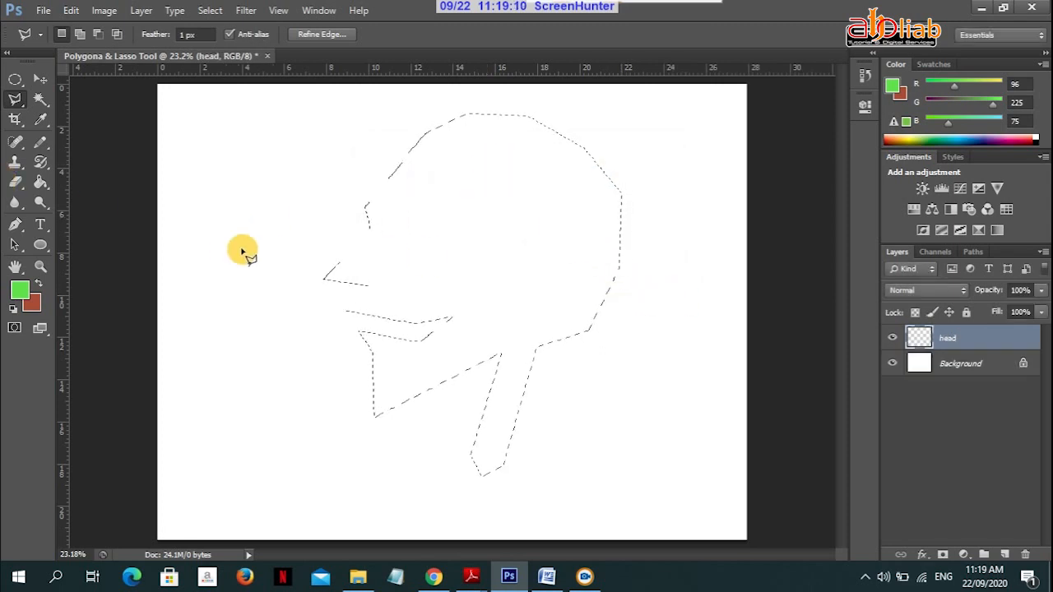
# - Set the foreground color to bright green, #24ff00
pyautogui.click(15, 292)
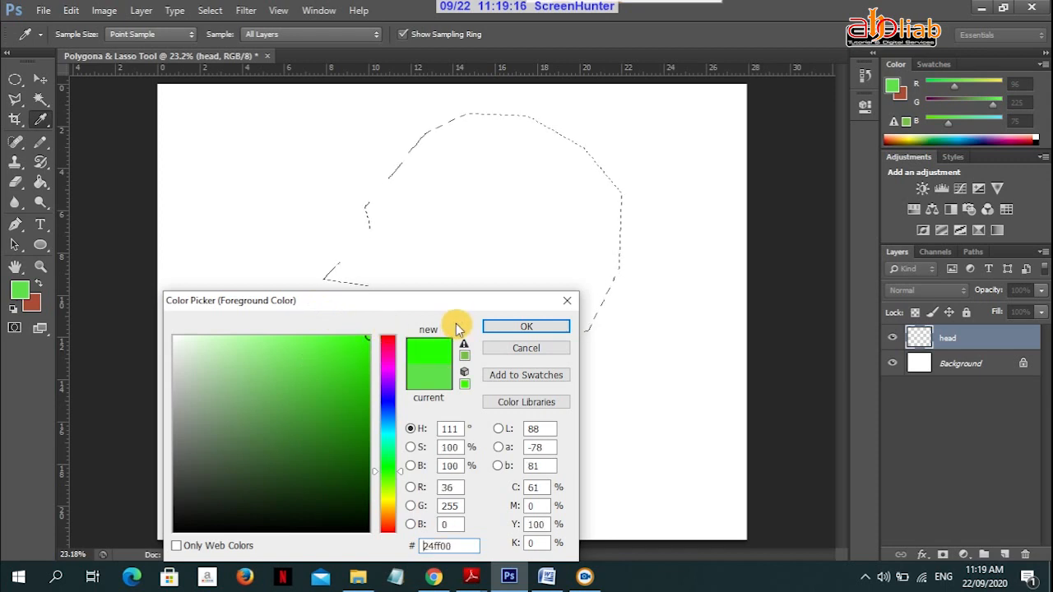
pyautogui.click(538, 325)
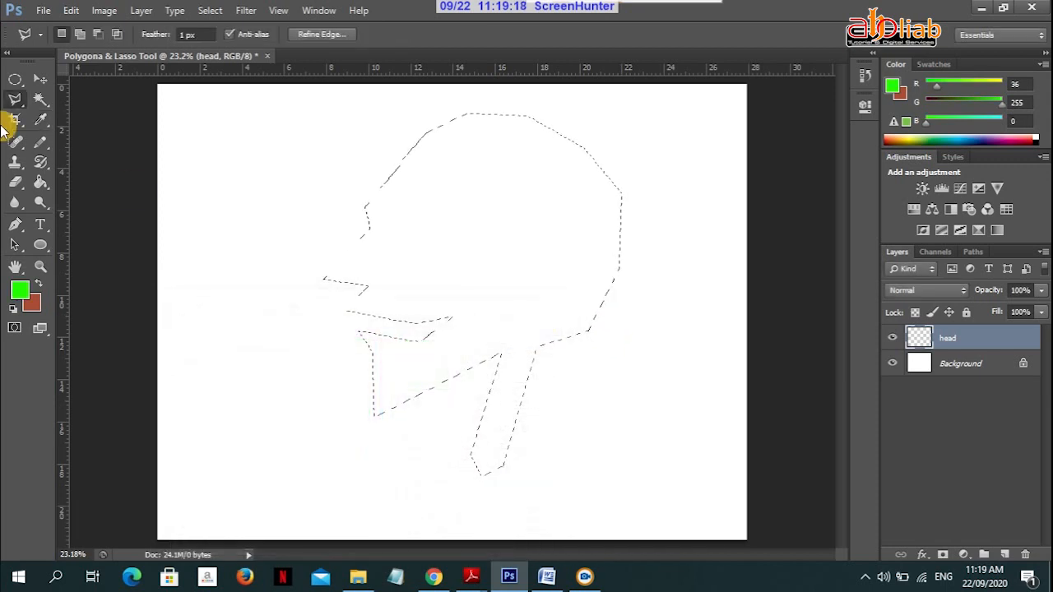
# - Fill the head selection with the bright green foreground color using the Paint Bucket, and deselect it
pyautogui.click(44, 189)
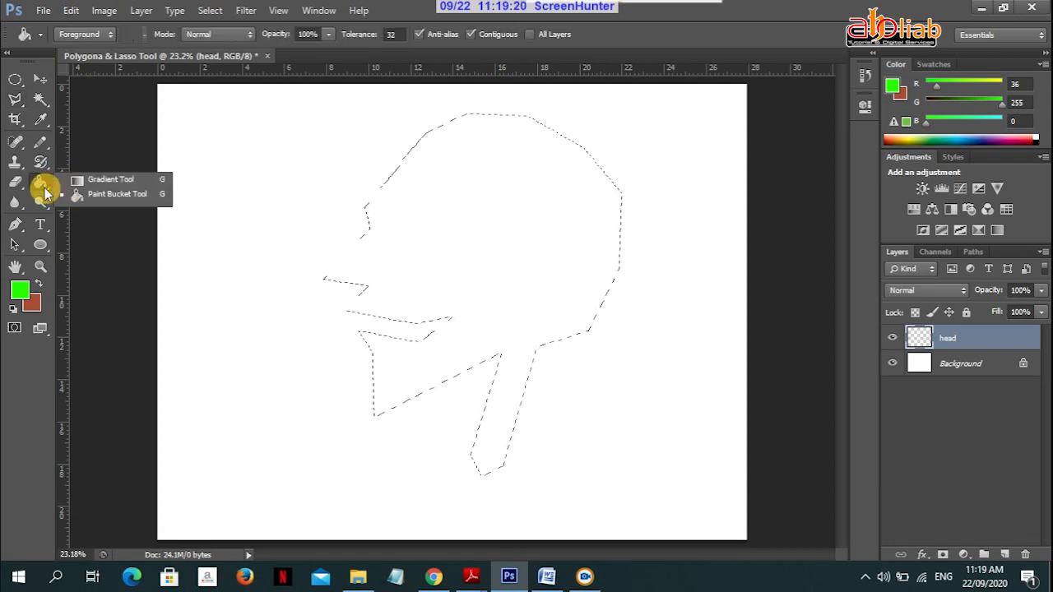
pyautogui.click(161, 195)
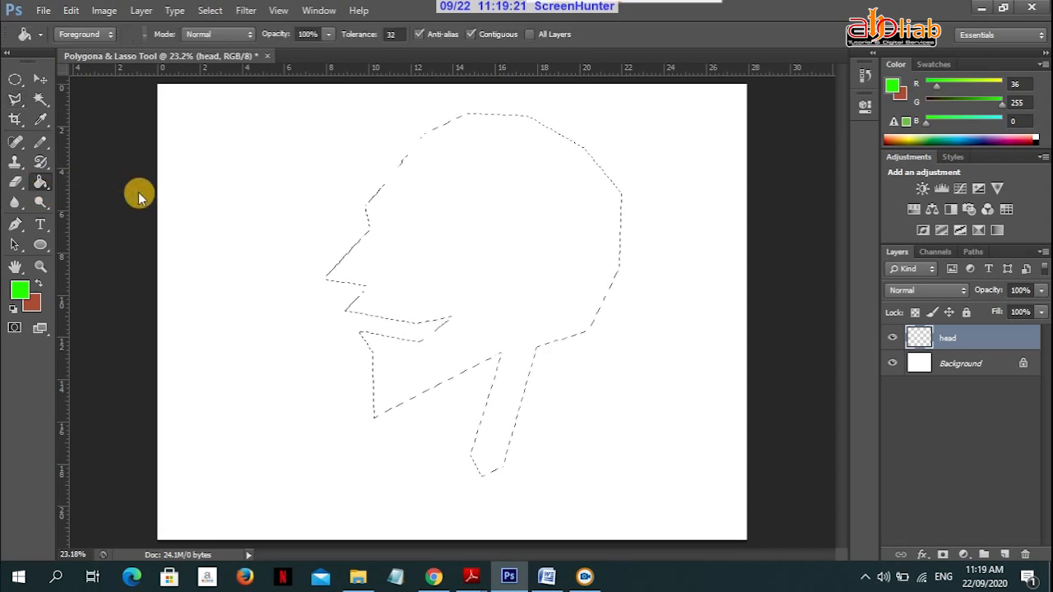
pyautogui.click(466, 202)
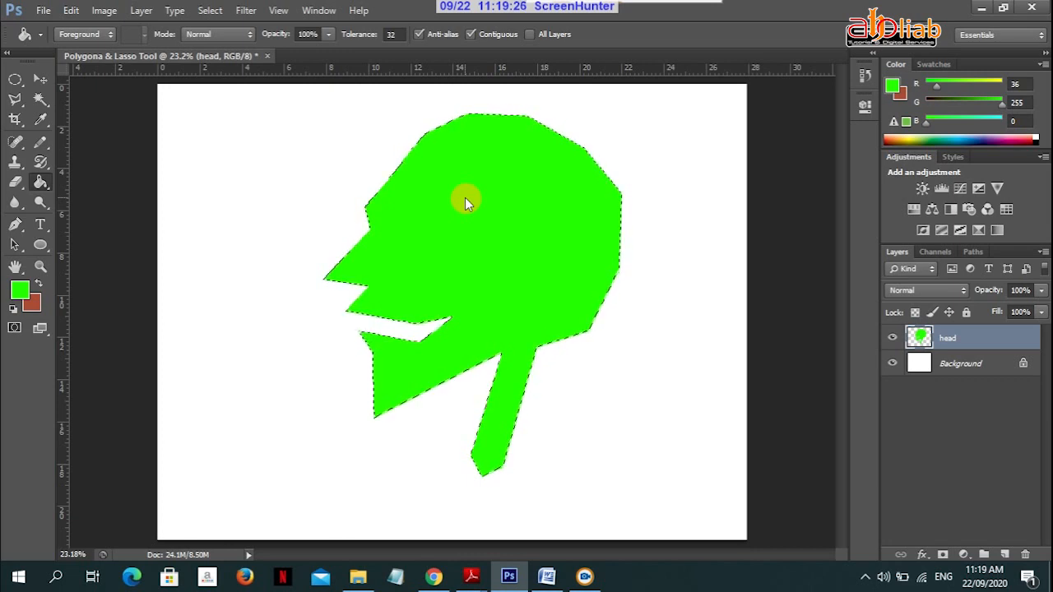
pyautogui.hotkey('ctrl', 'd')
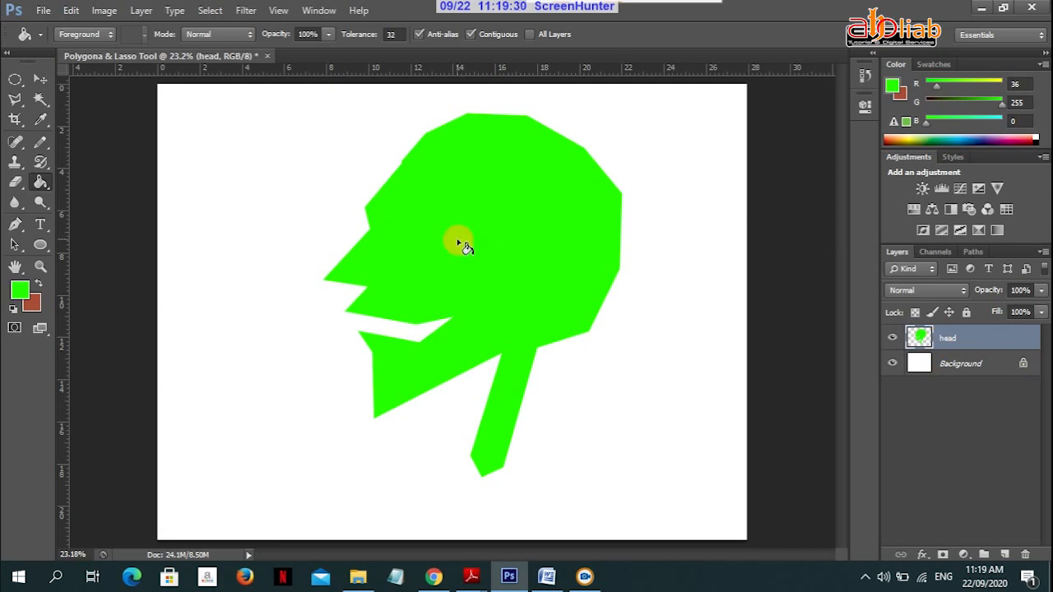
pyautogui.click(43, 82)
pyautogui.click(44, 83)
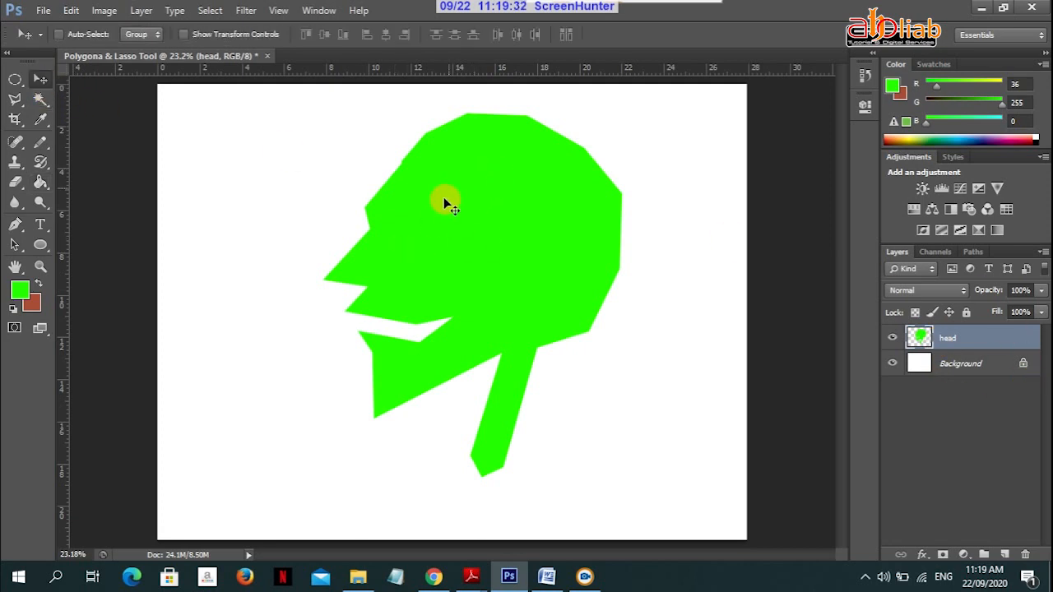
# - Outline a slanted, pointed eye behind the nose bridge with the Polygonal Lasso, cut it out of the head layer, and deselect
pyautogui.click(18, 102)
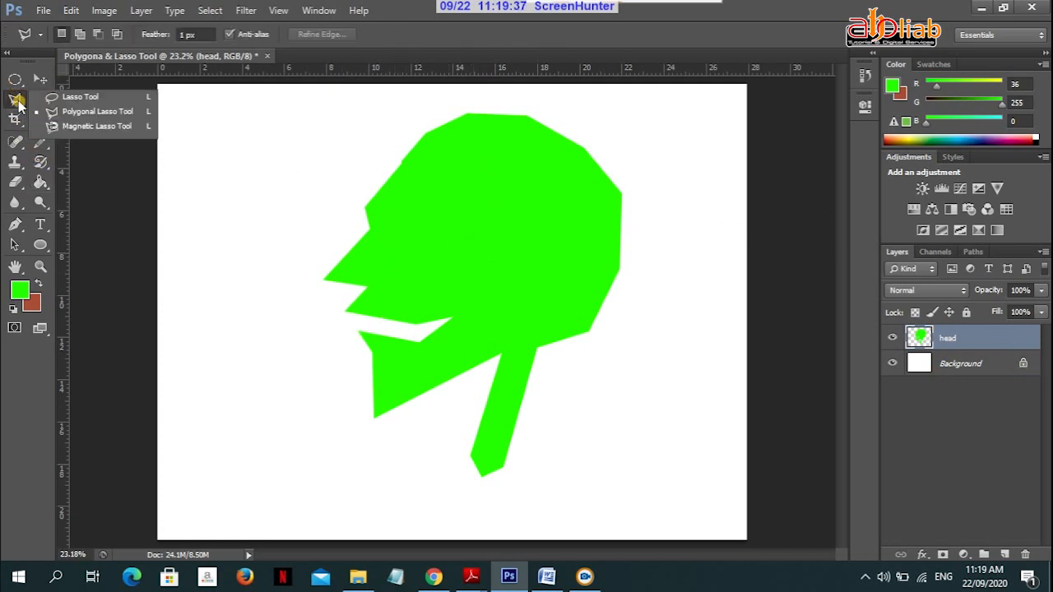
pyautogui.click(408, 232)
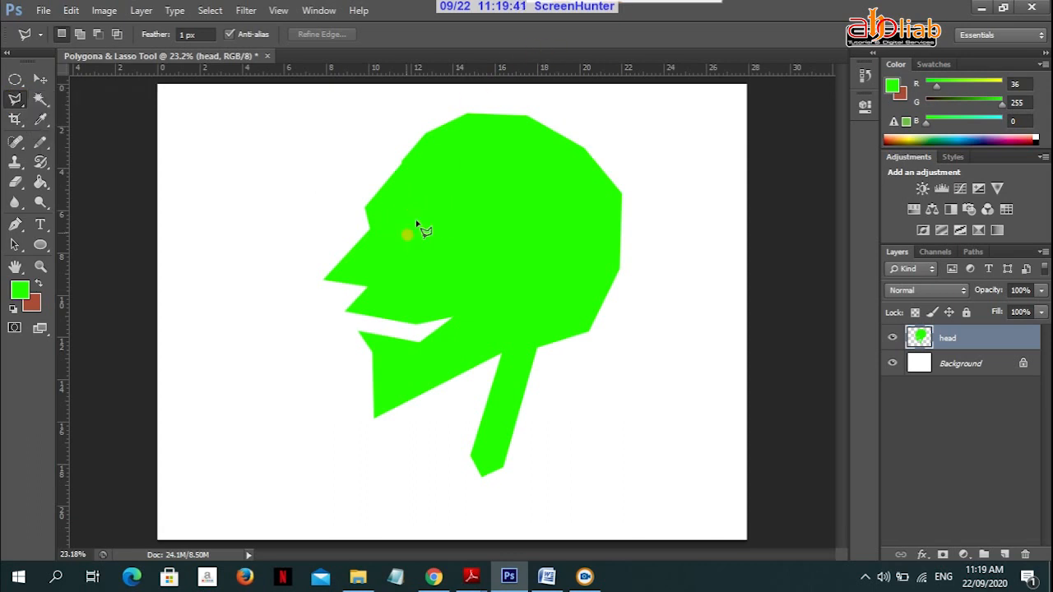
pyautogui.click(469, 187)
pyautogui.click(451, 240)
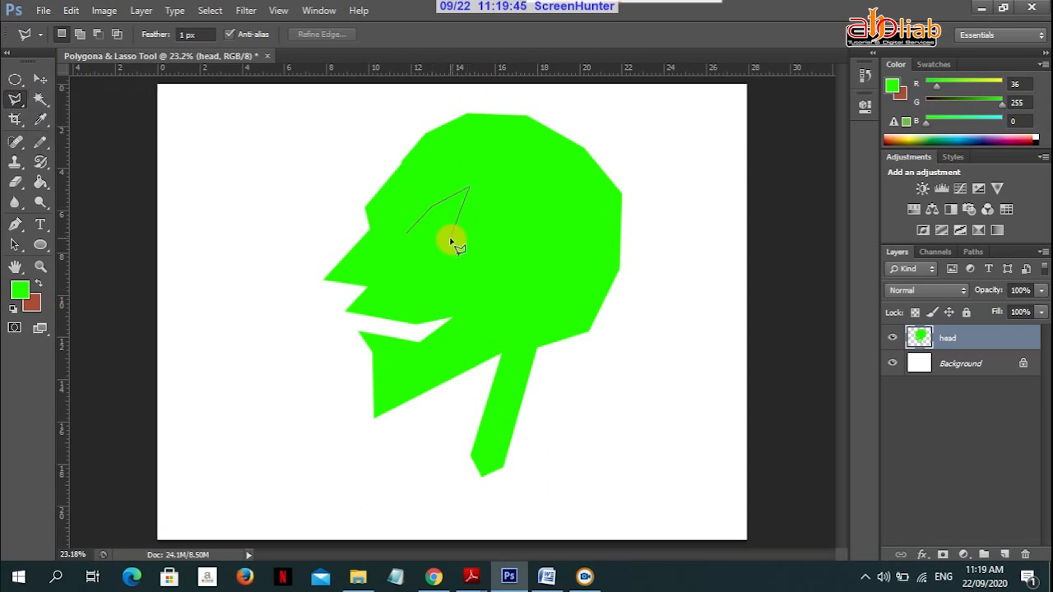
pyautogui.click(395, 264)
pyautogui.click(407, 235)
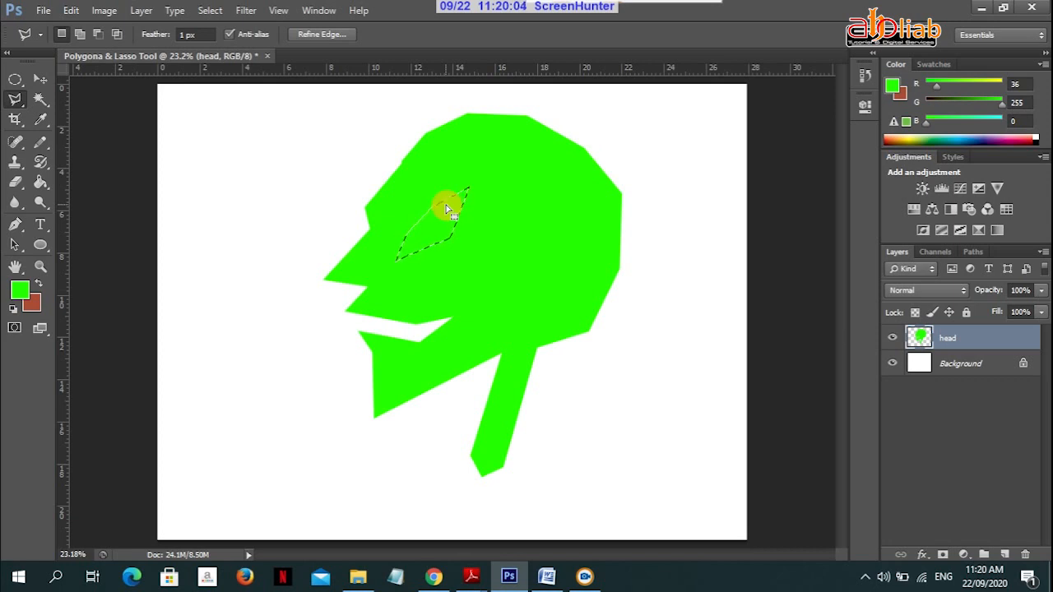
pyautogui.press('Delete')
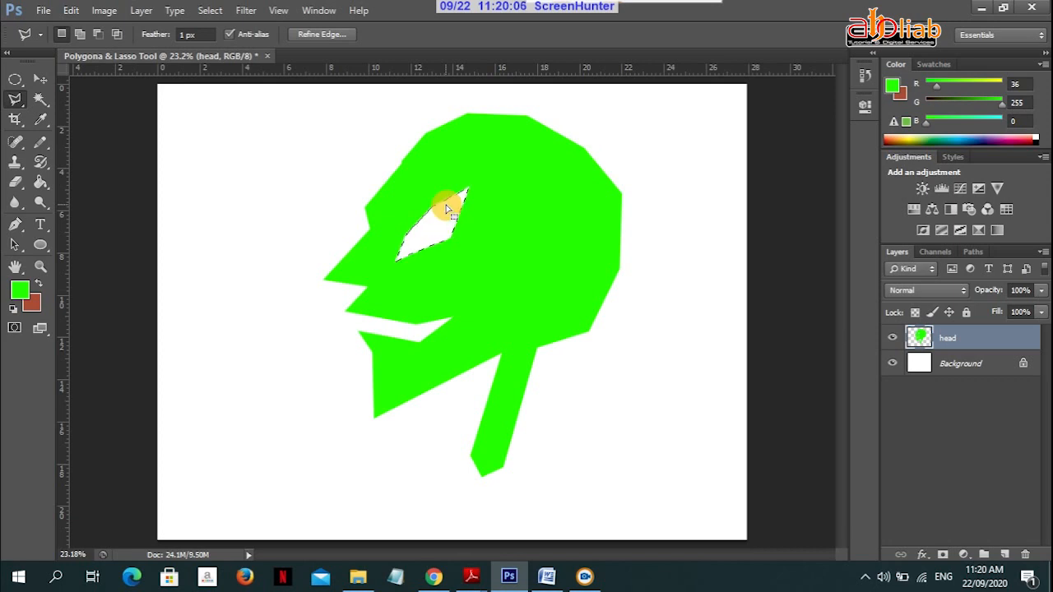
pyautogui.hotkey('ctrl', 'd')
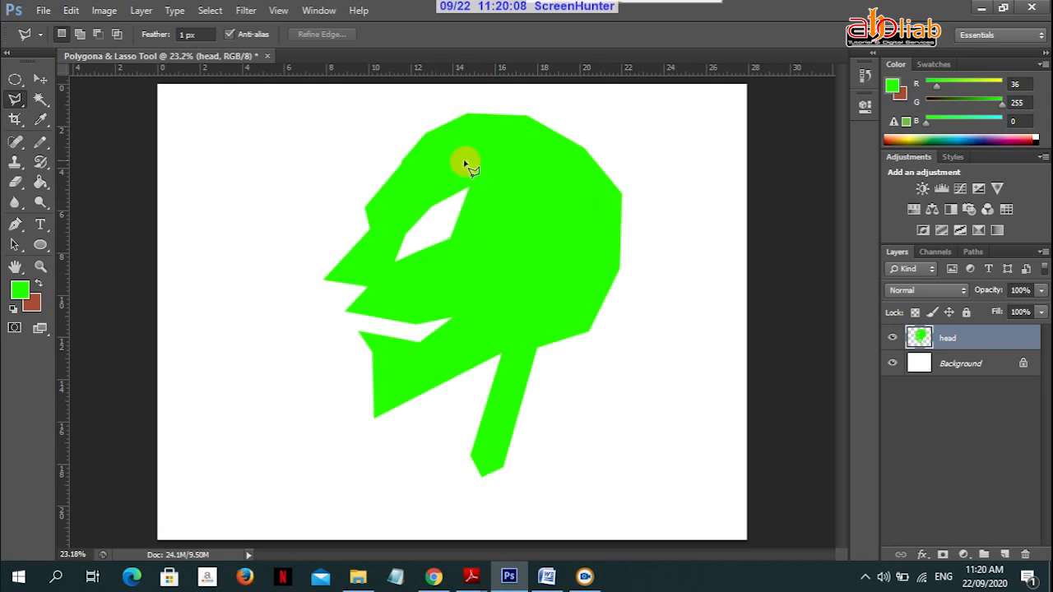
# - With the Polygonal Lasso, trace a four-sided pupil selection across the middle of the eye opening
pyautogui.click(41, 265)
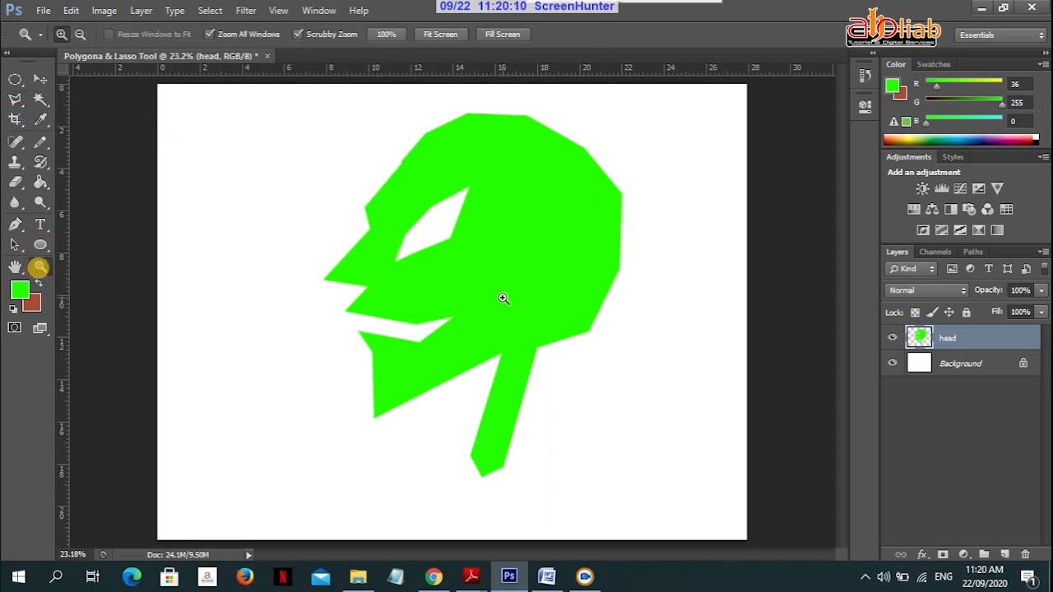
pyautogui.click(447, 251)
pyautogui.click(465, 294)
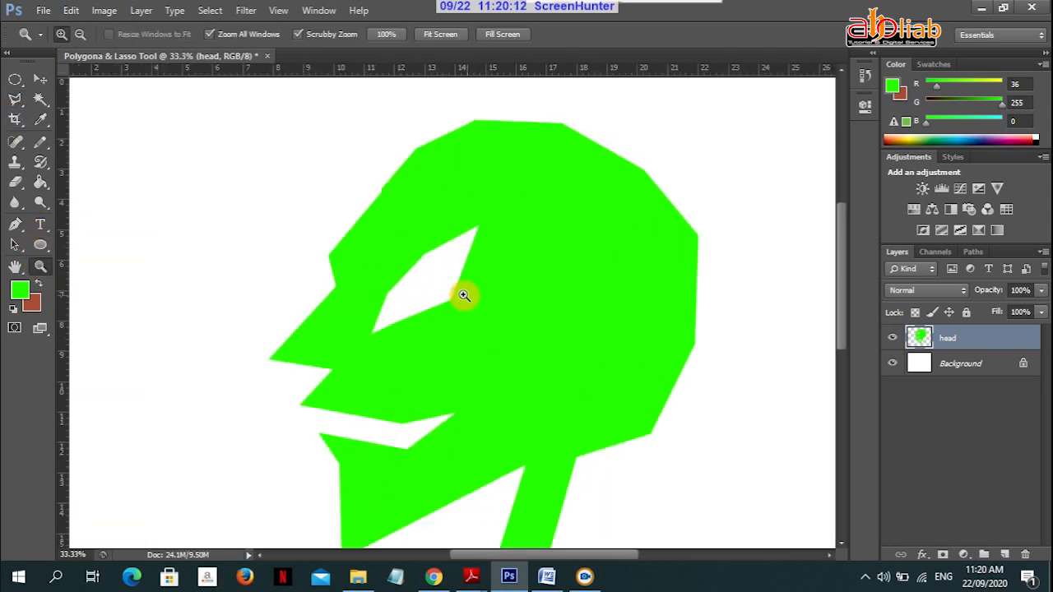
pyautogui.click(465, 294)
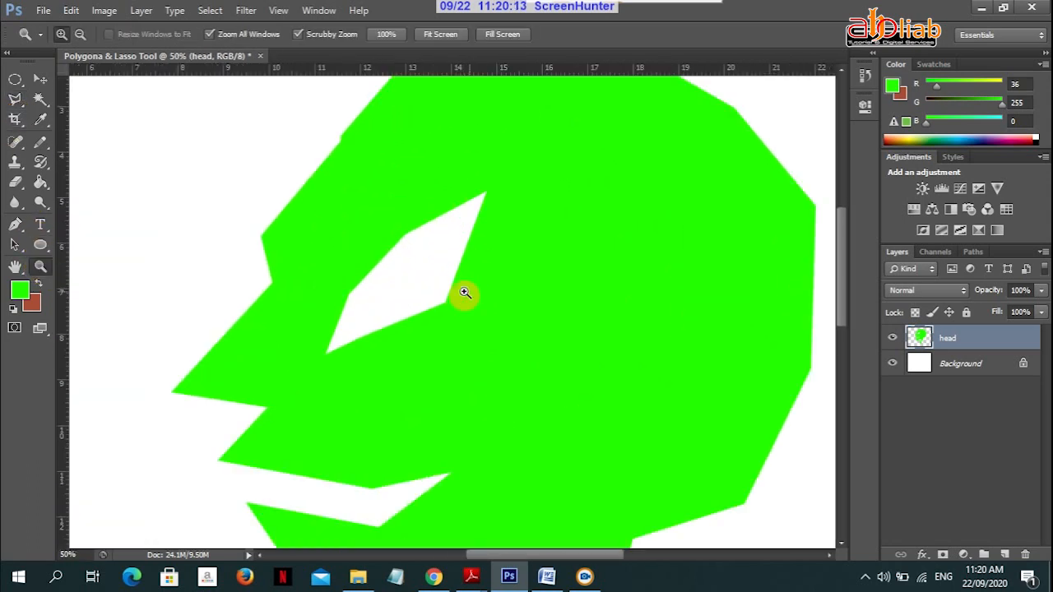
pyautogui.click(14, 101)
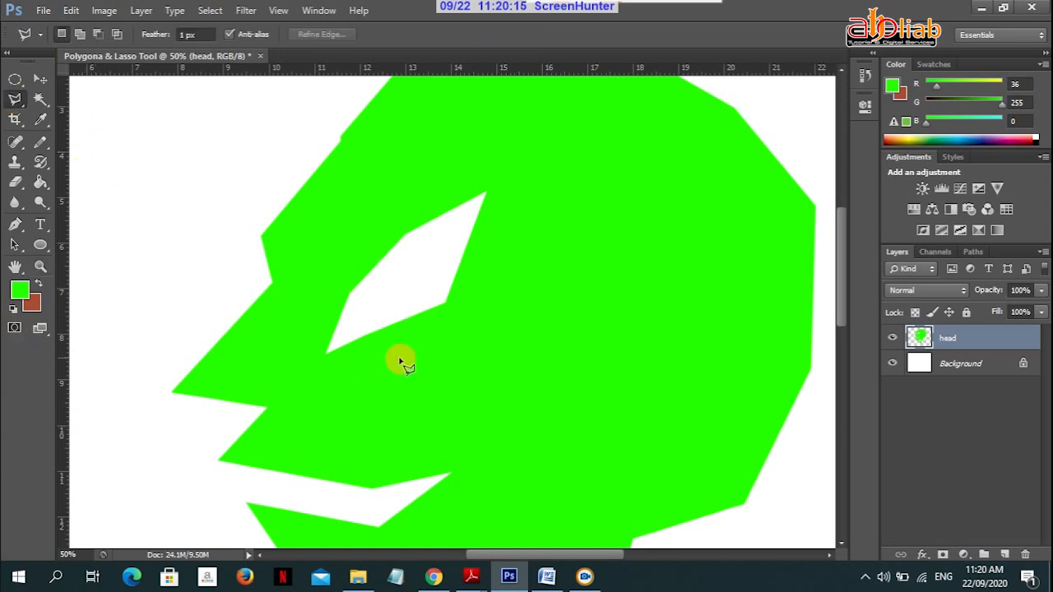
pyautogui.click(374, 275)
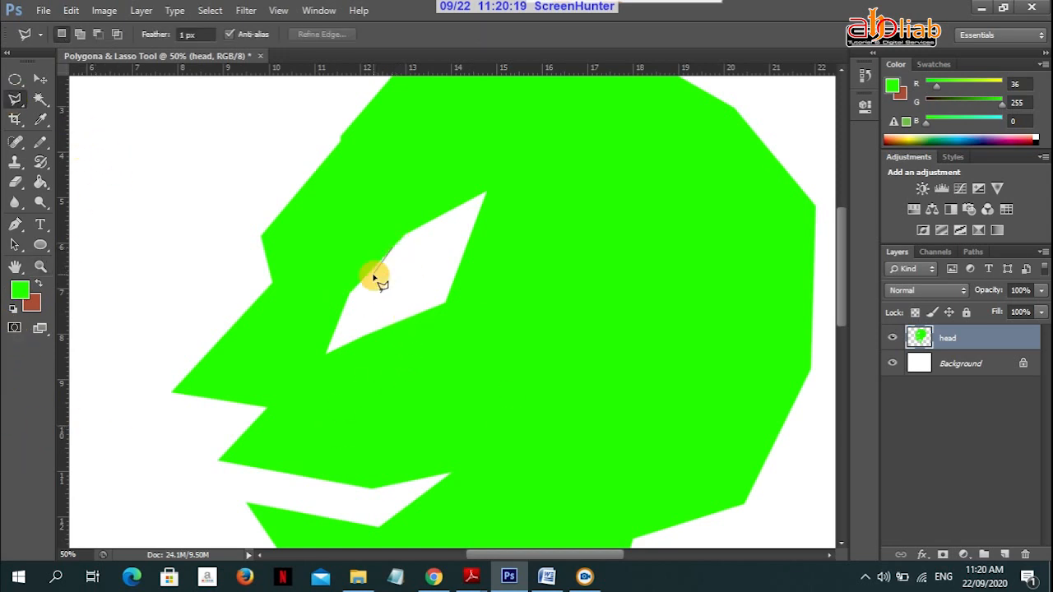
pyautogui.click(384, 329)
pyautogui.click(429, 288)
pyautogui.click(430, 225)
pyautogui.doubleClick(392, 247)
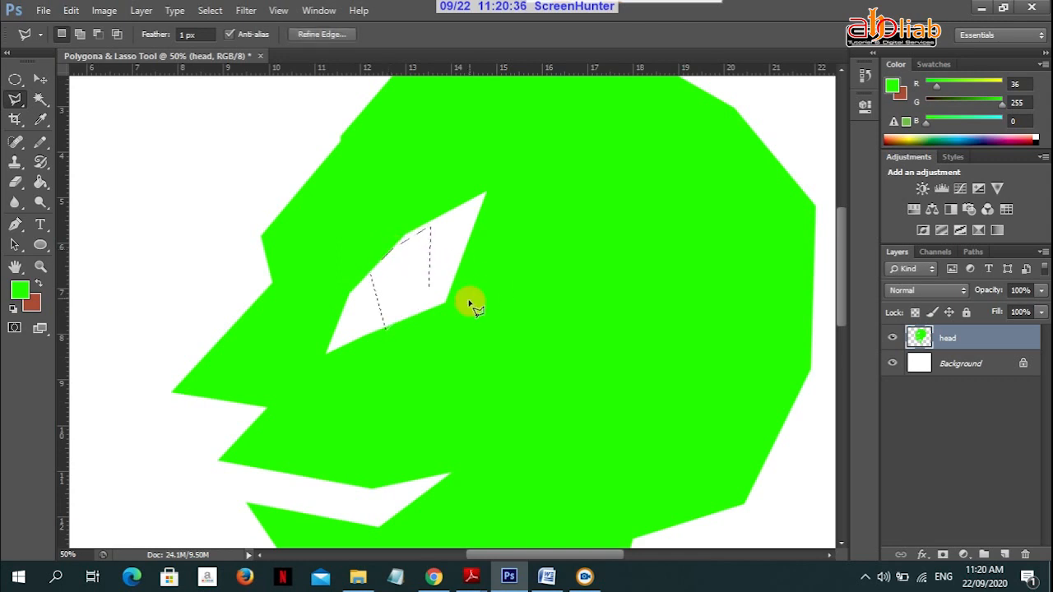
# - Create a new layer named "eye" above the head layer
pyautogui.click(141, 10)
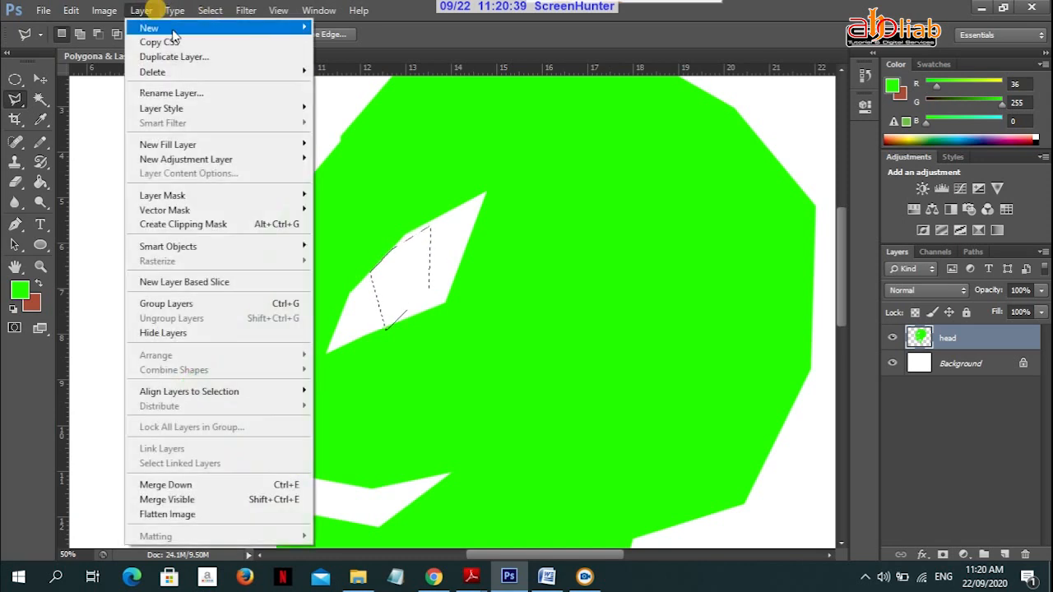
pyautogui.moveTo(181, 30)
pyautogui.click(338, 27)
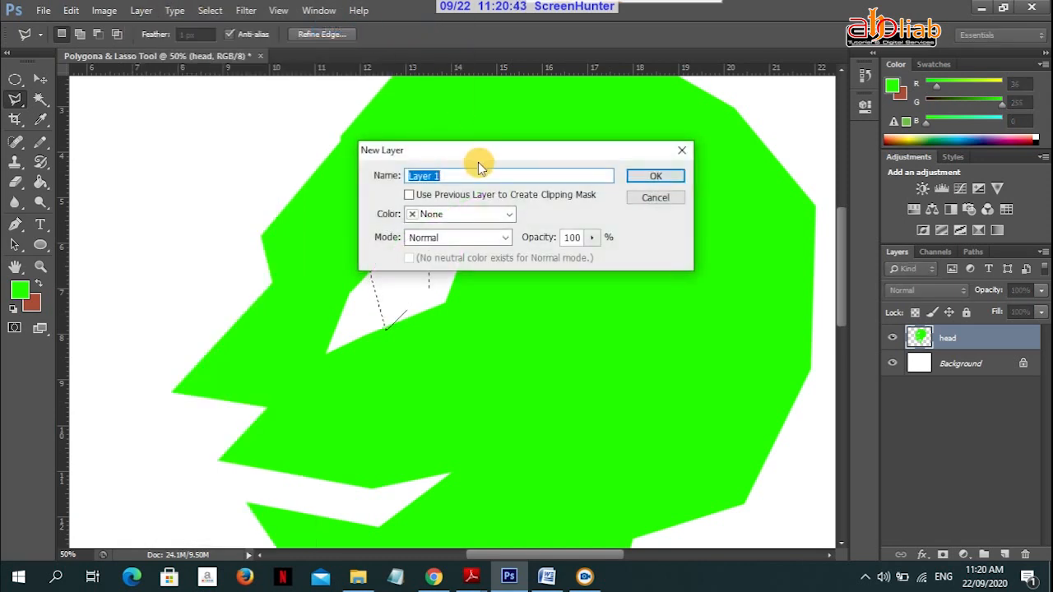
pyautogui.write('eye')
pyautogui.press('Return')
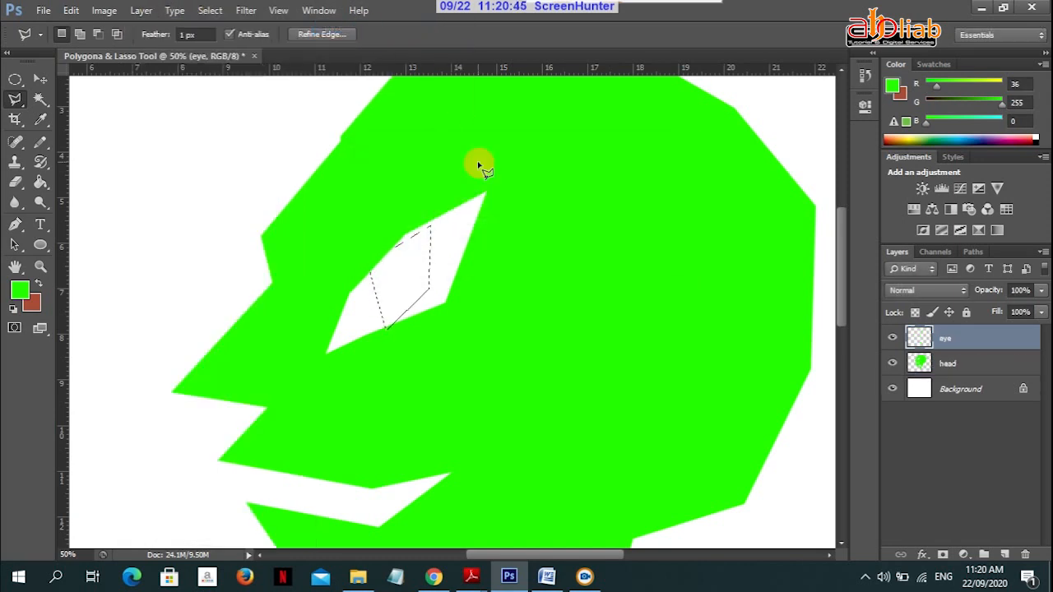
# - Set the foreground color to very dark green, #0a3004
pyautogui.click(21, 290)
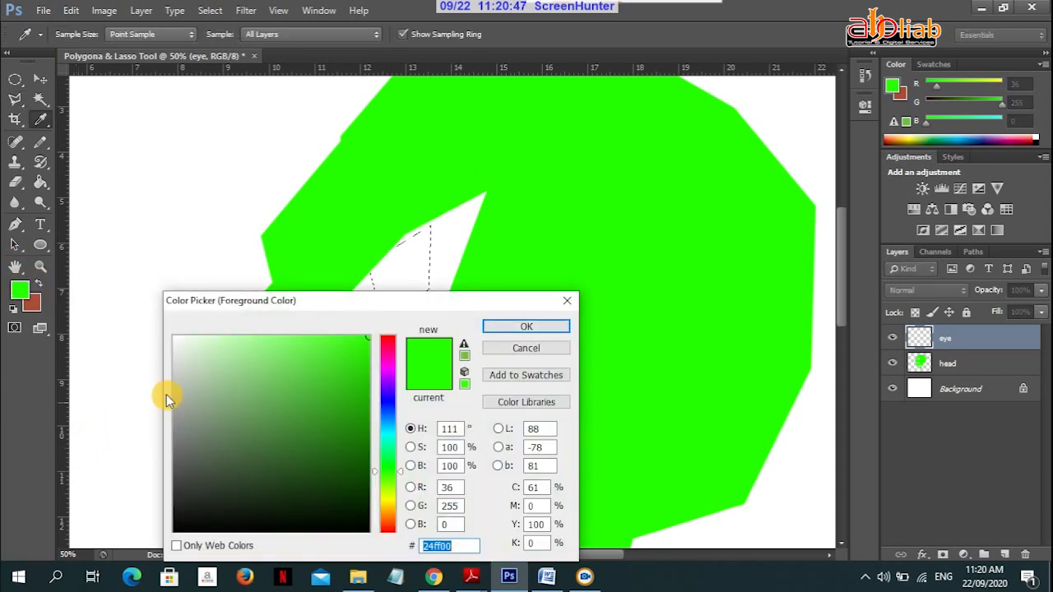
pyautogui.moveTo(357, 443)
pyautogui.mouseDown()
pyautogui.moveTo(370, 486)
pyautogui.moveTo(368, 498)
pyautogui.moveTo(352, 496)
pyautogui.mouseUp()
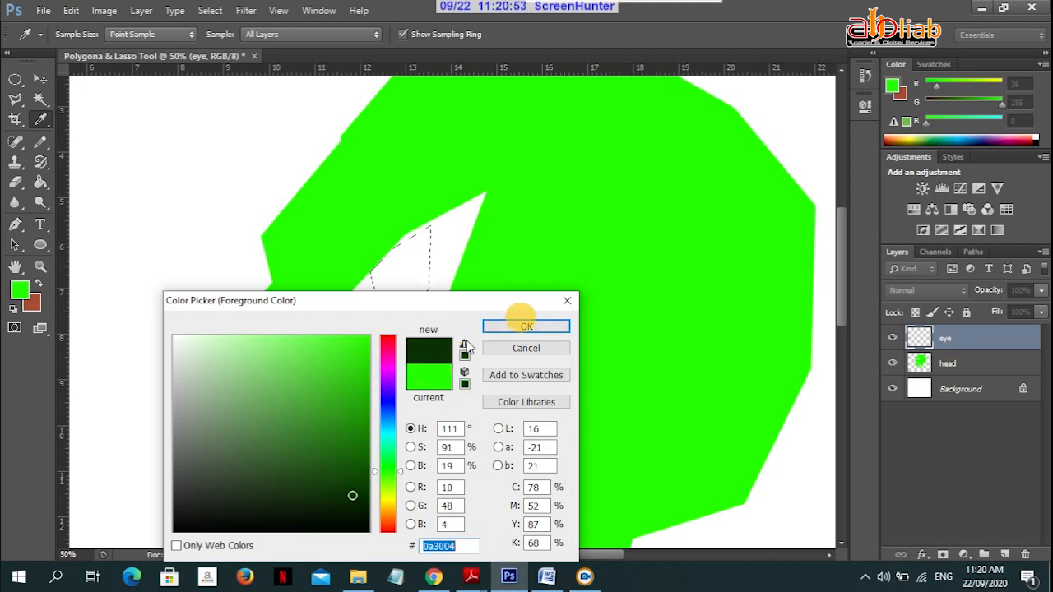
pyautogui.click(532, 327)
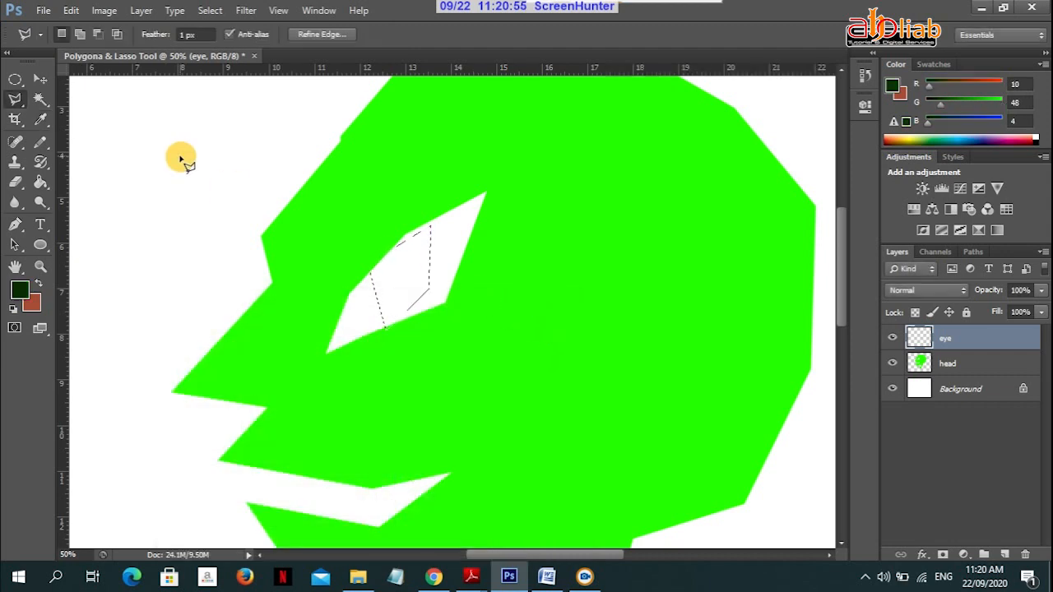
# - Fill the pupil selection with dark green, shift the pupil slightly toward the back of the head, and deselect
pyautogui.press('g')
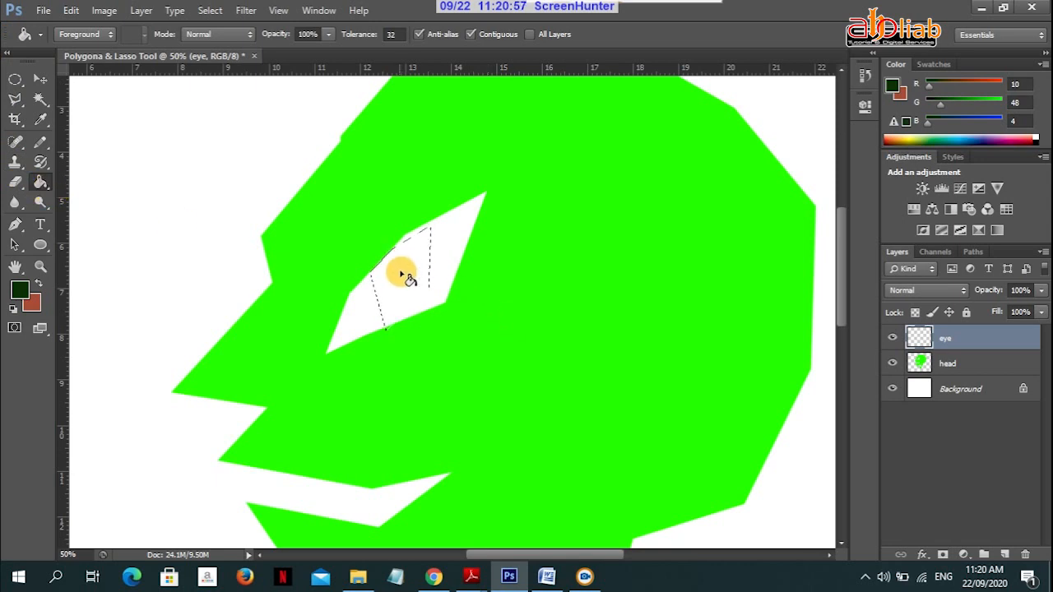
pyautogui.click(410, 280)
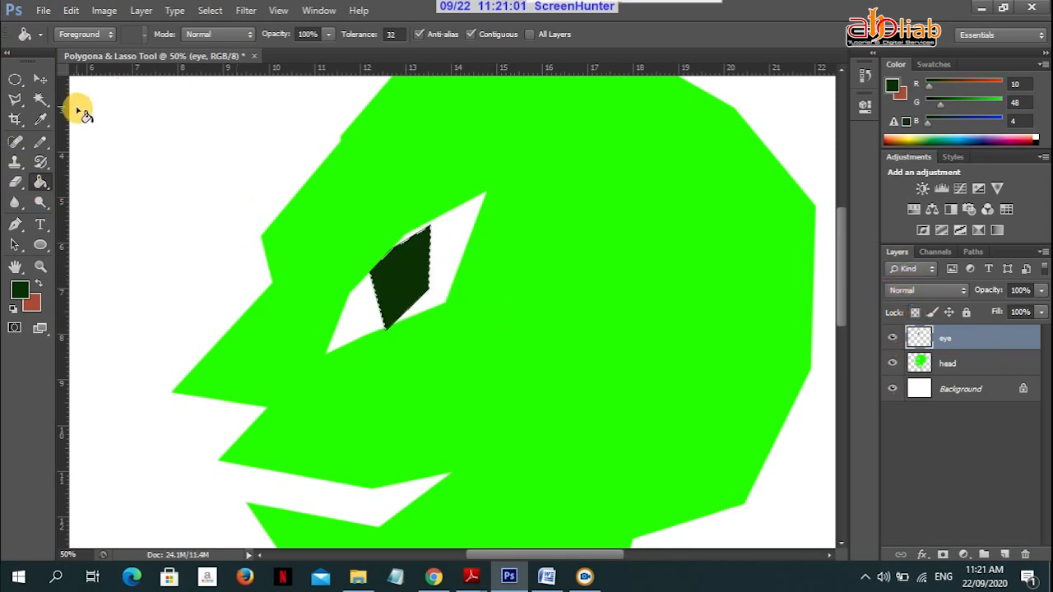
pyautogui.click(38, 83)
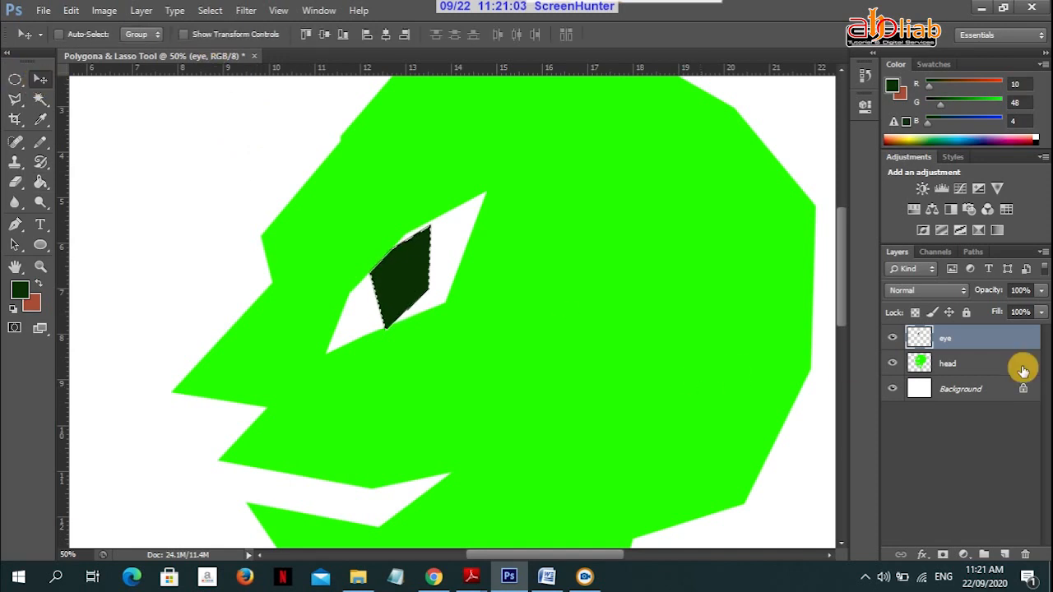
pyautogui.hotkey('ctrl', 'd')
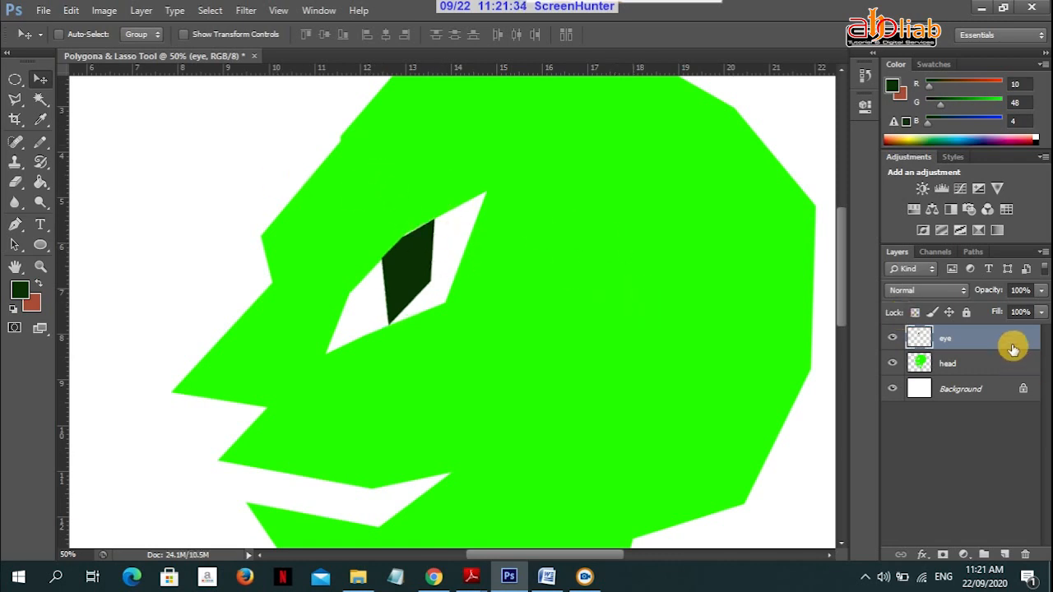
# - Duplicate the eye layer as "eye copy"
pyautogui.rightClick(984, 340)
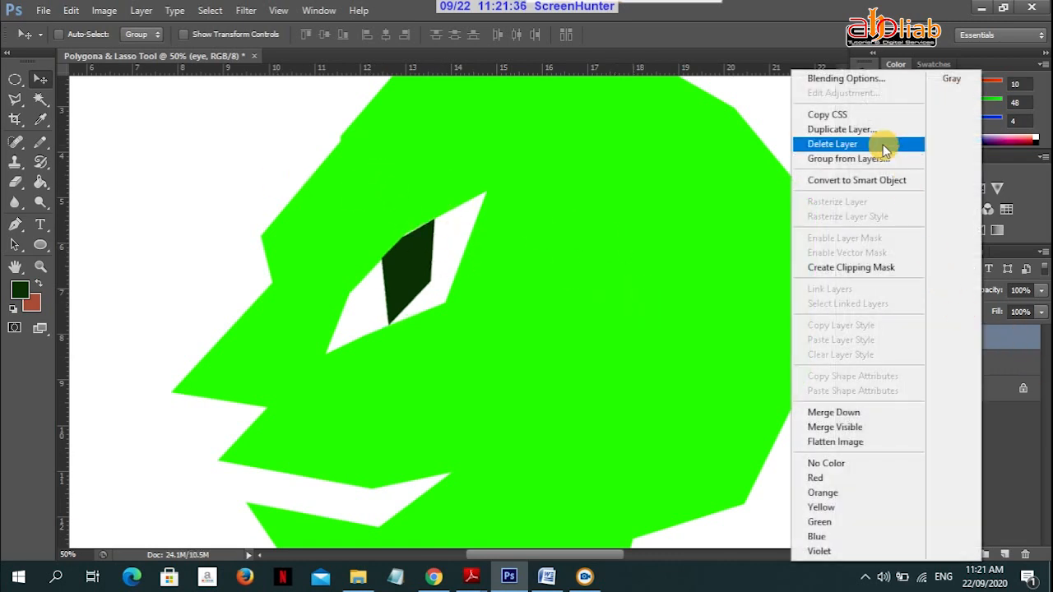
pyautogui.click(1009, 411)
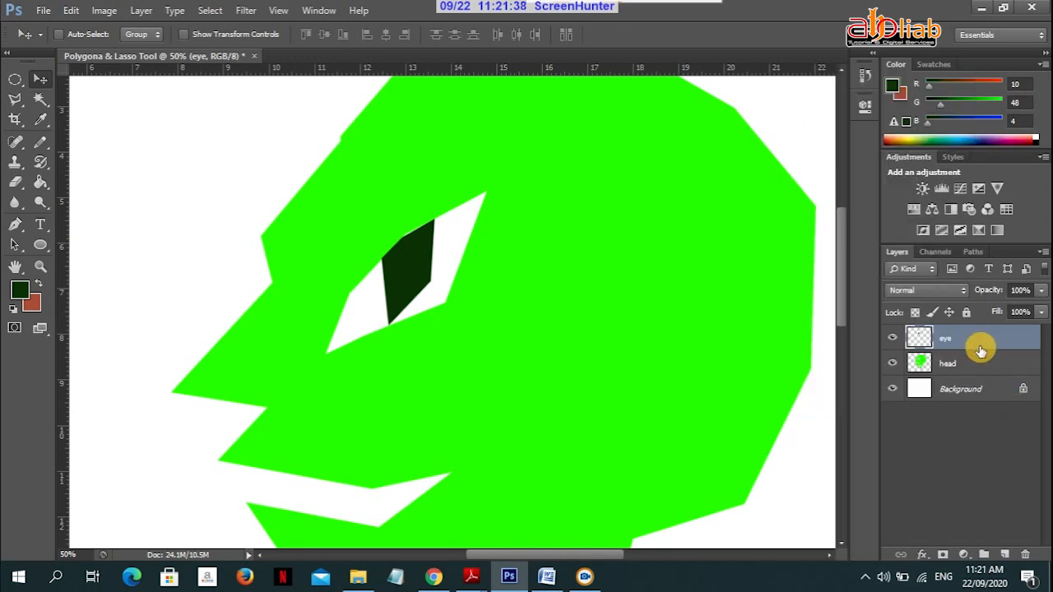
pyautogui.rightClick(973, 324)
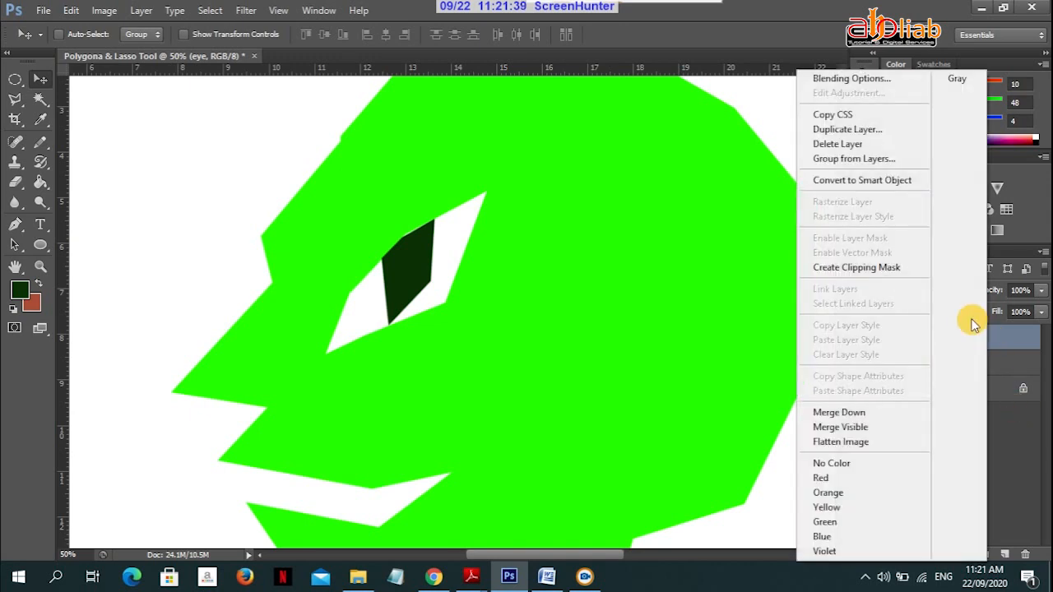
pyautogui.click(897, 130)
pyautogui.click(659, 178)
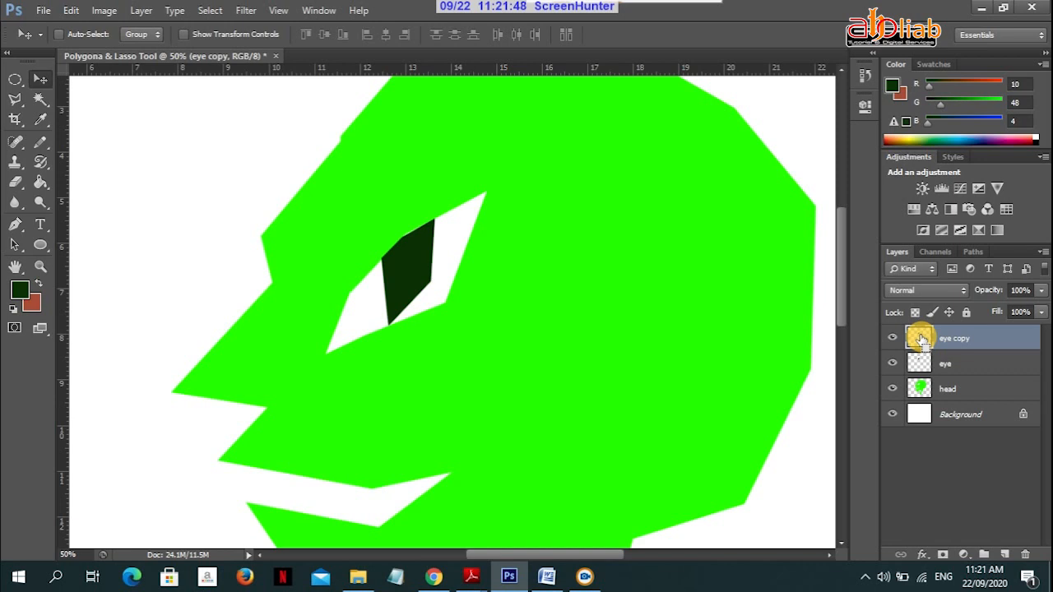
# - Select the pupil on the eye copy layer and fill it with white, #ffffff, using the Paint Bucket
pyautogui.click(20, 290)
pyautogui.write('ffffff')
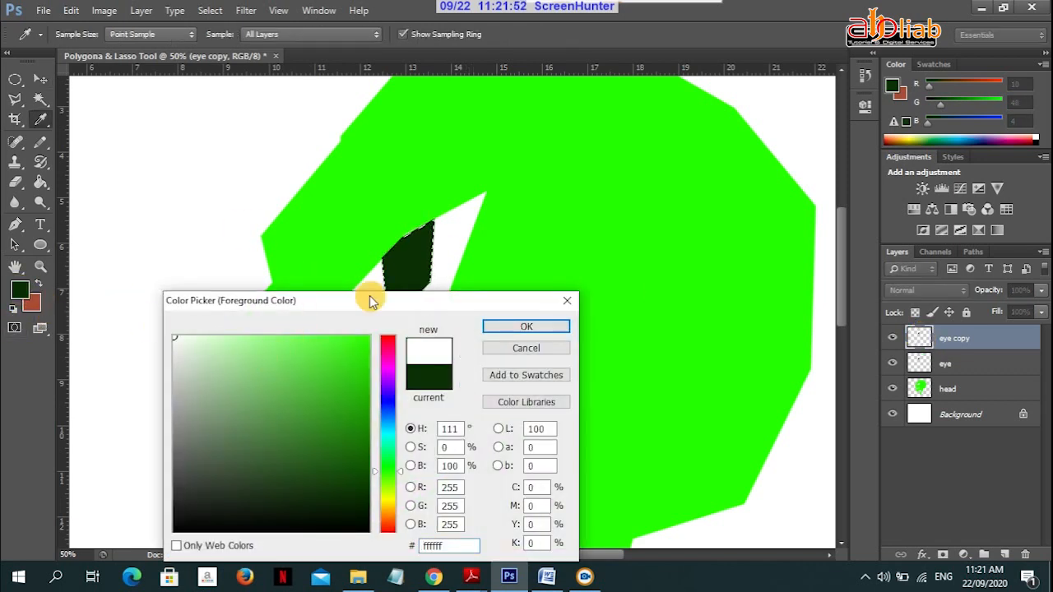
pyautogui.click(527, 329)
pyautogui.press('v')
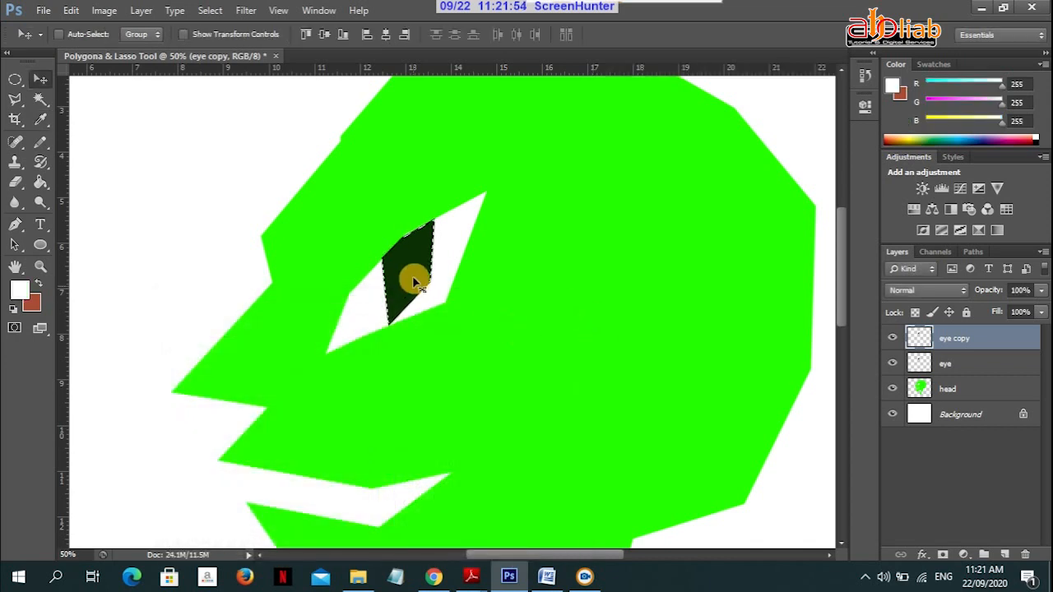
pyautogui.click(41, 182)
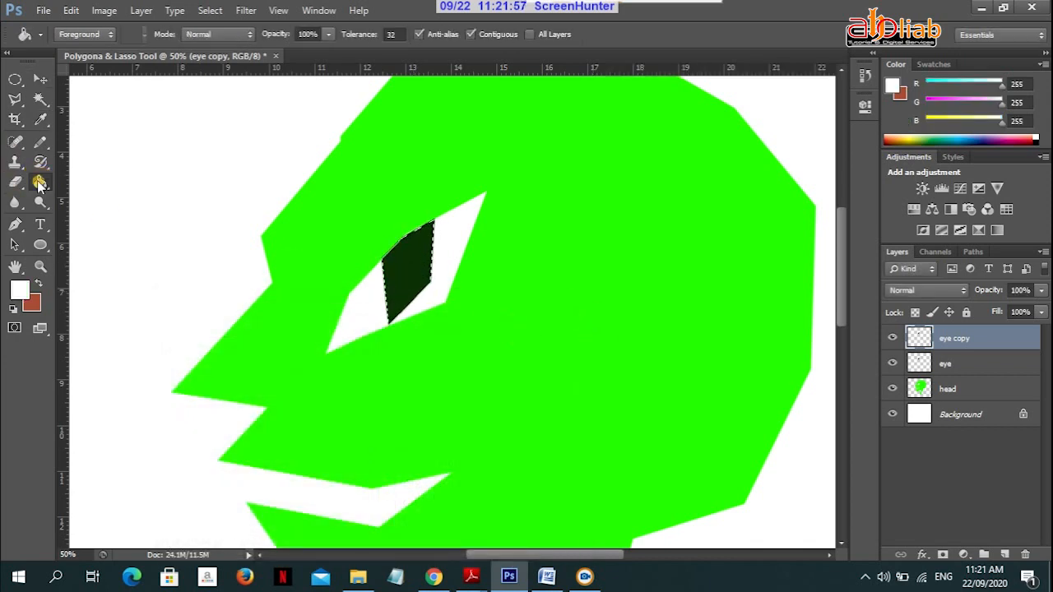
pyautogui.click(416, 279)
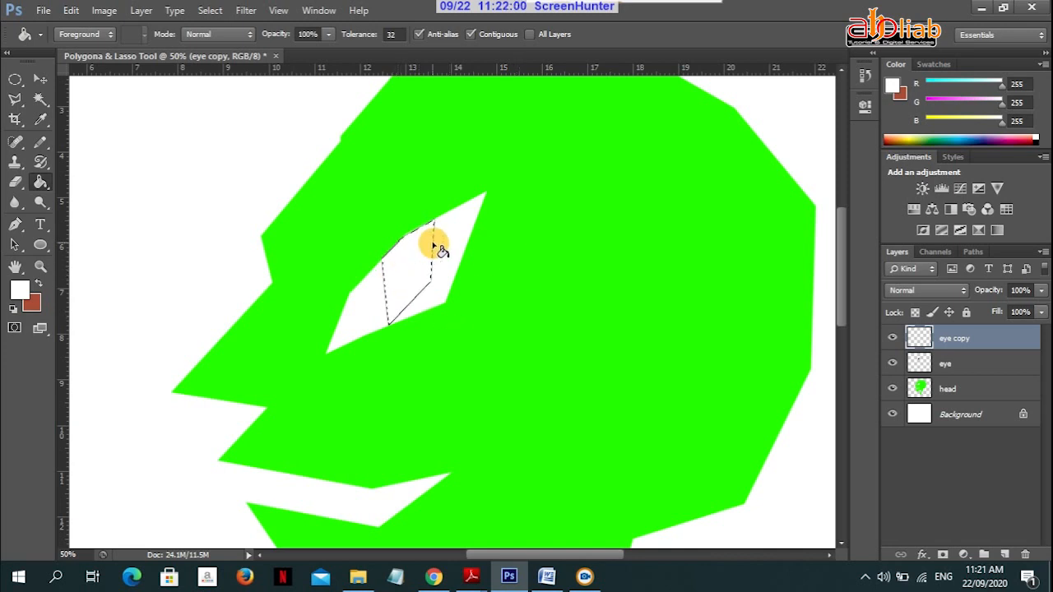
# - Deselect, scale the white eye copy to about 47% and position it inside the dark green pupil
pyautogui.hotkey('ctrl', 'd')
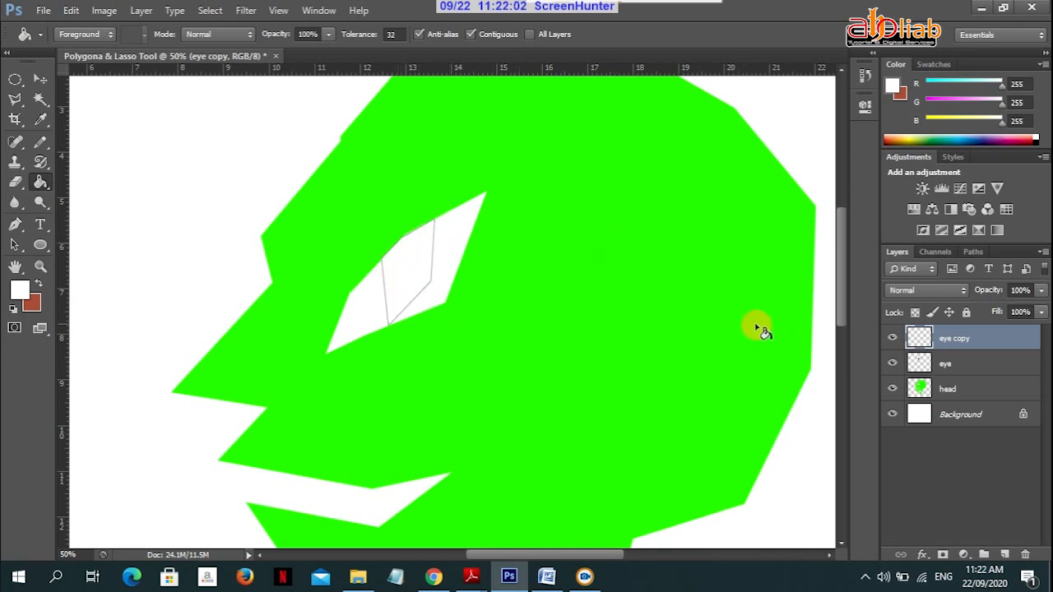
pyautogui.click(39, 80)
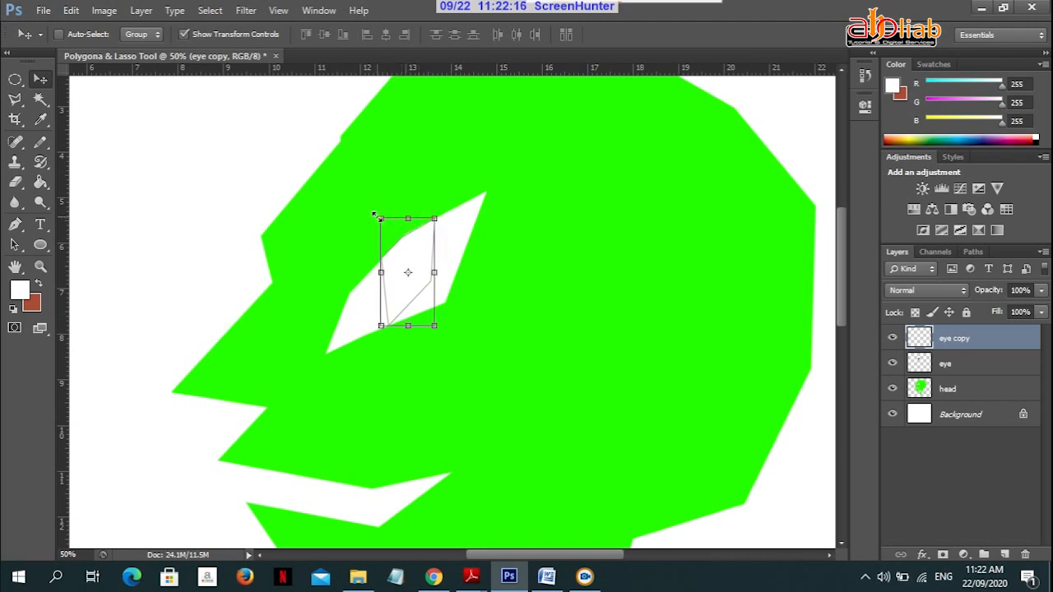
pyautogui.moveTo(378, 217); pyautogui.dragTo(396, 245)
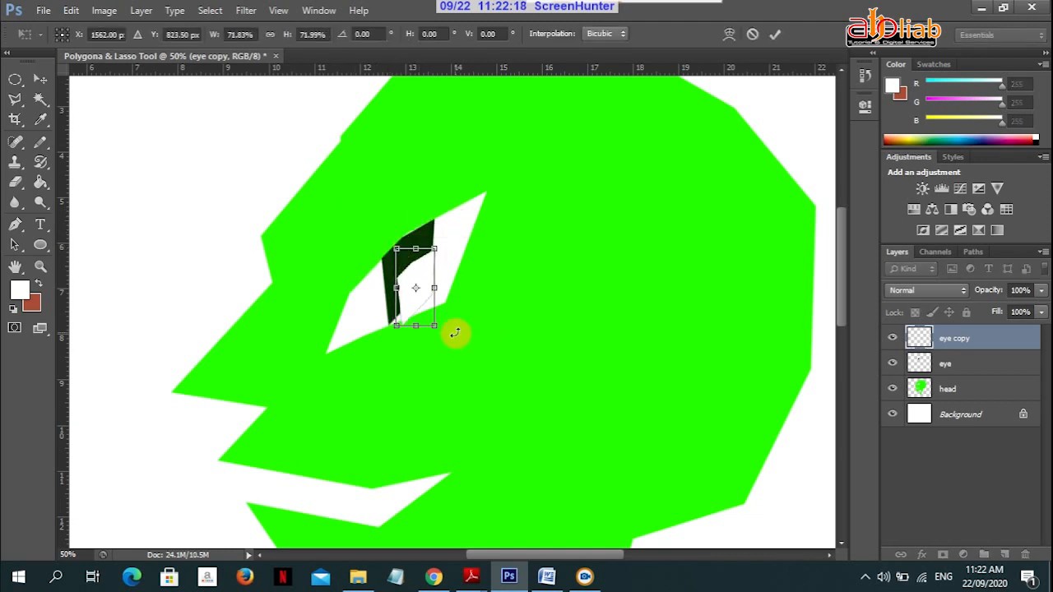
pyautogui.moveTo(432, 327); pyautogui.dragTo(416, 290)
pyautogui.moveTo(418, 249); pyautogui.dragTo(422, 247)
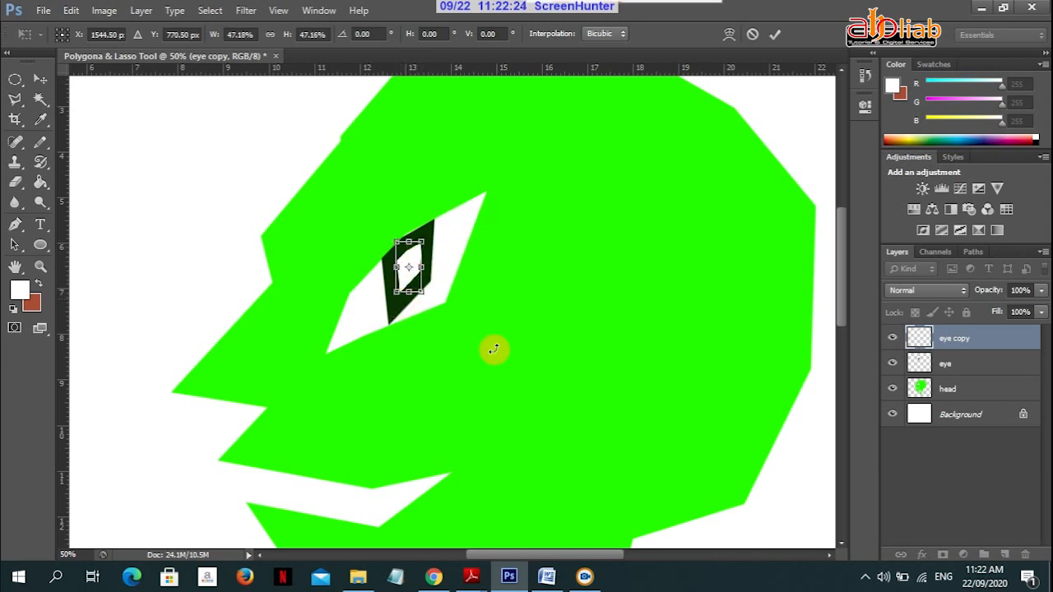
pyautogui.press('Return')
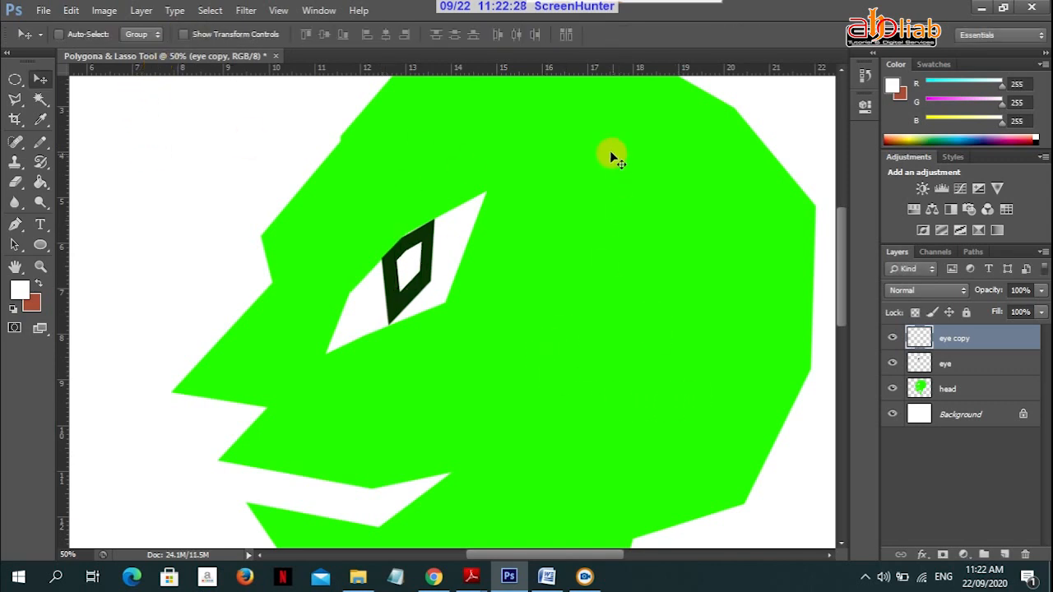
# - Scale the eye copy, eye and head layers together to about 75% and move them to leave room around the head for hair
pyautogui.click(40, 265)
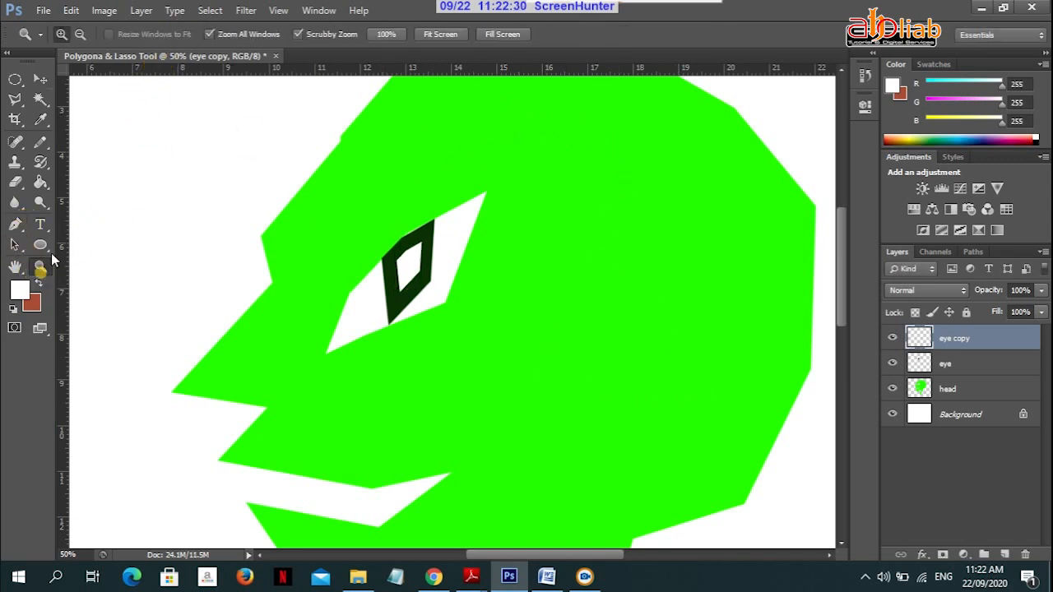
pyautogui.click(458, 35)
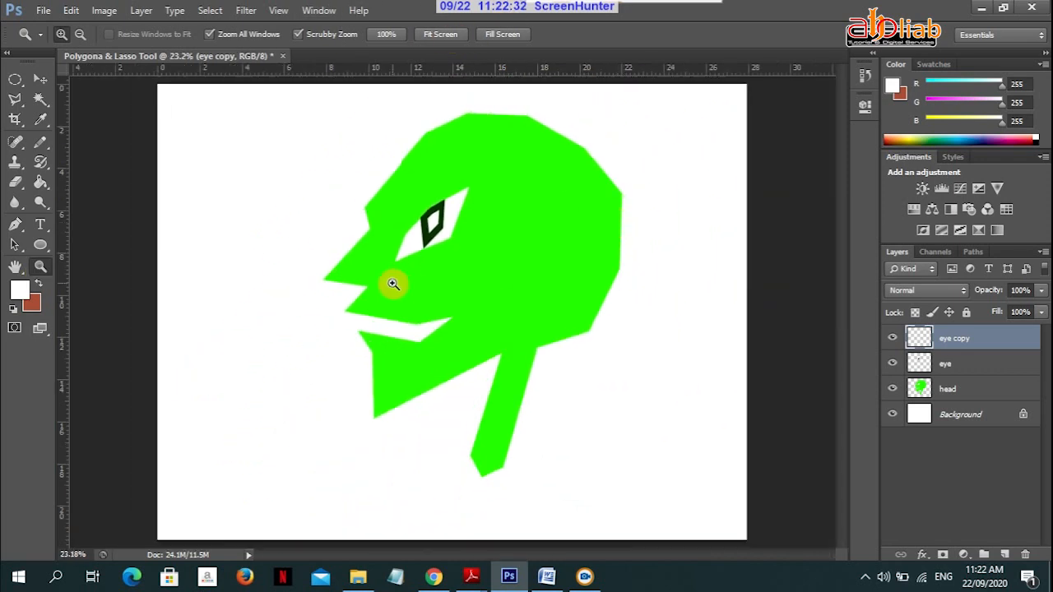
pyautogui.press('v')
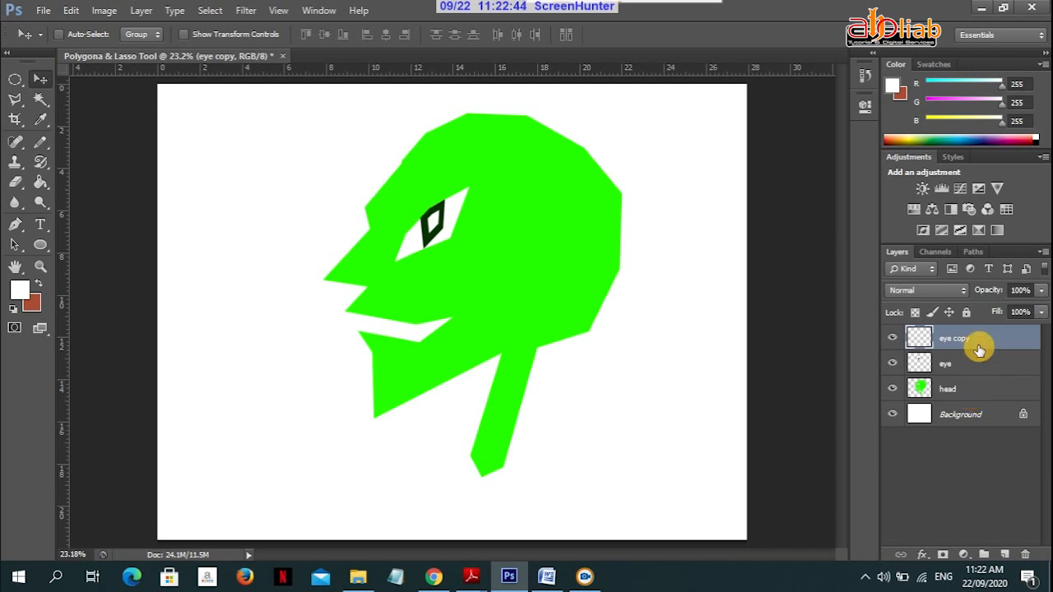
pyautogui.keyDown('shift'); pyautogui.click(966, 394); pyautogui.keyUp('shift')
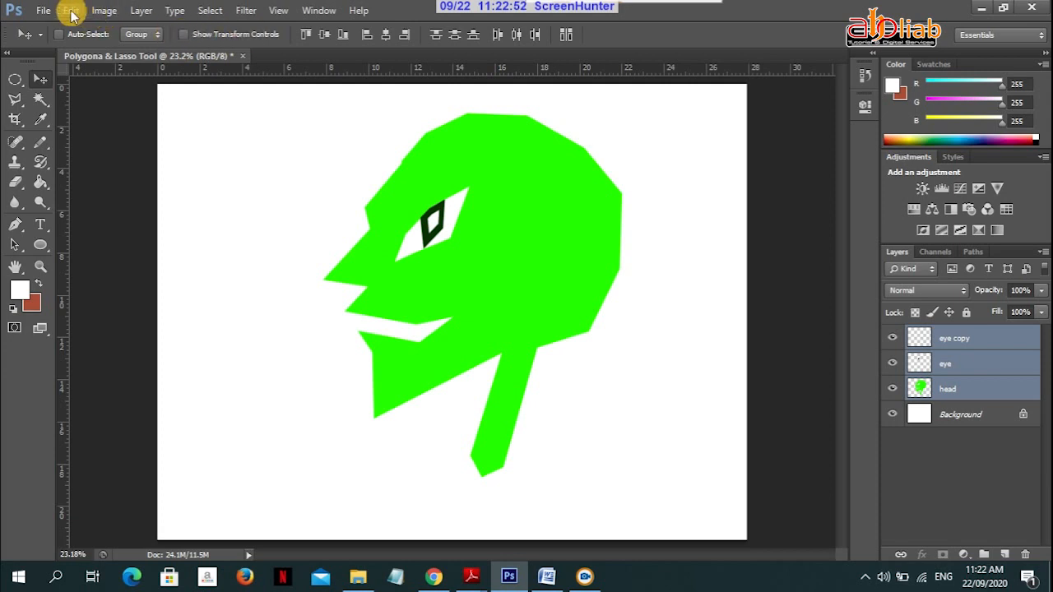
pyautogui.click(192, 36)
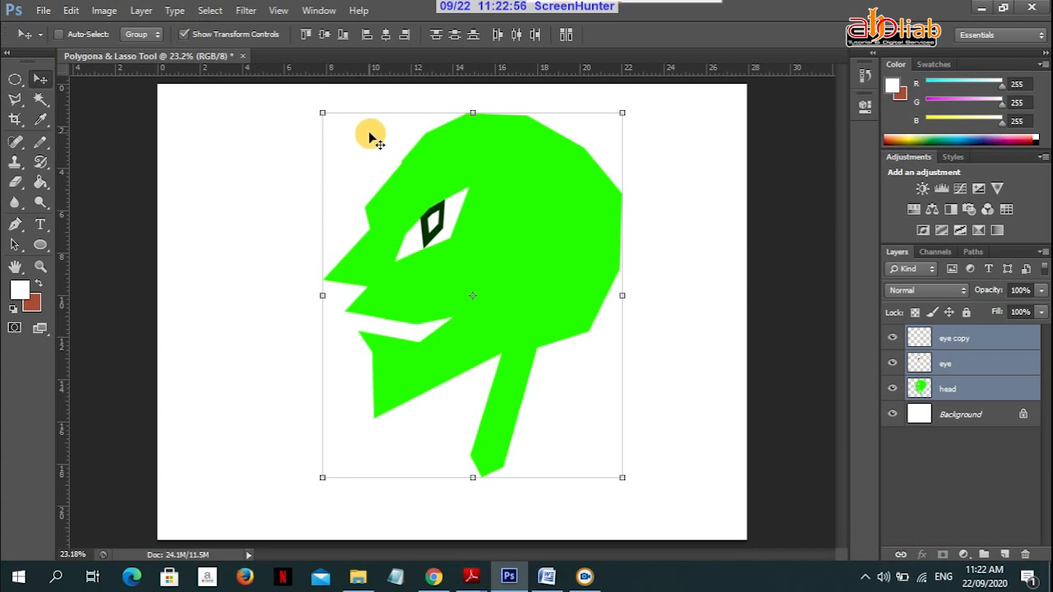
pyautogui.moveTo(322, 113); pyautogui.dragTo(384, 211)
pyautogui.moveTo(499, 289); pyautogui.dragTo(474, 273)
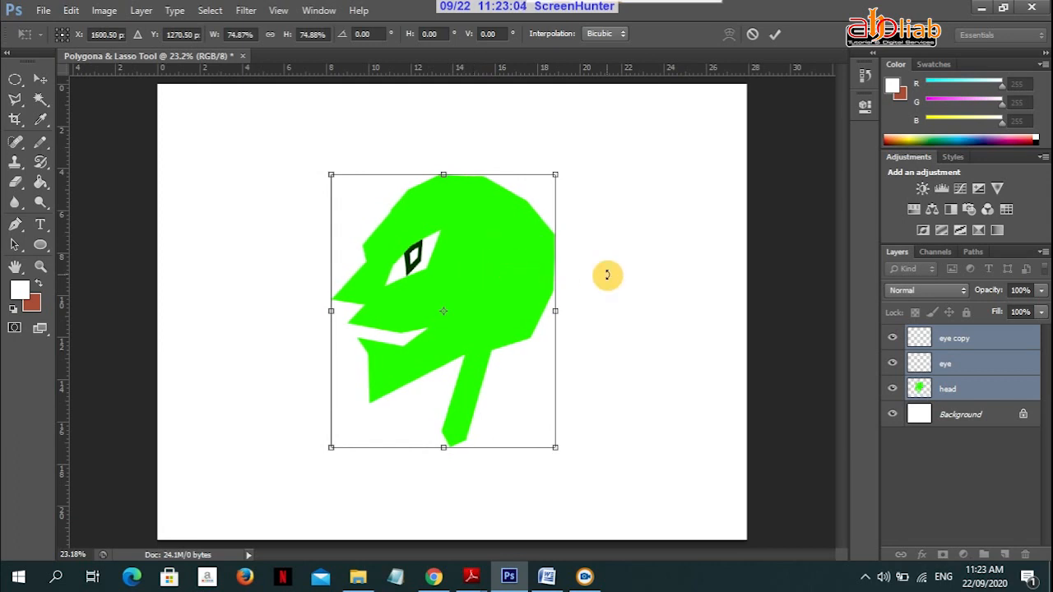
pyautogui.press('Return')
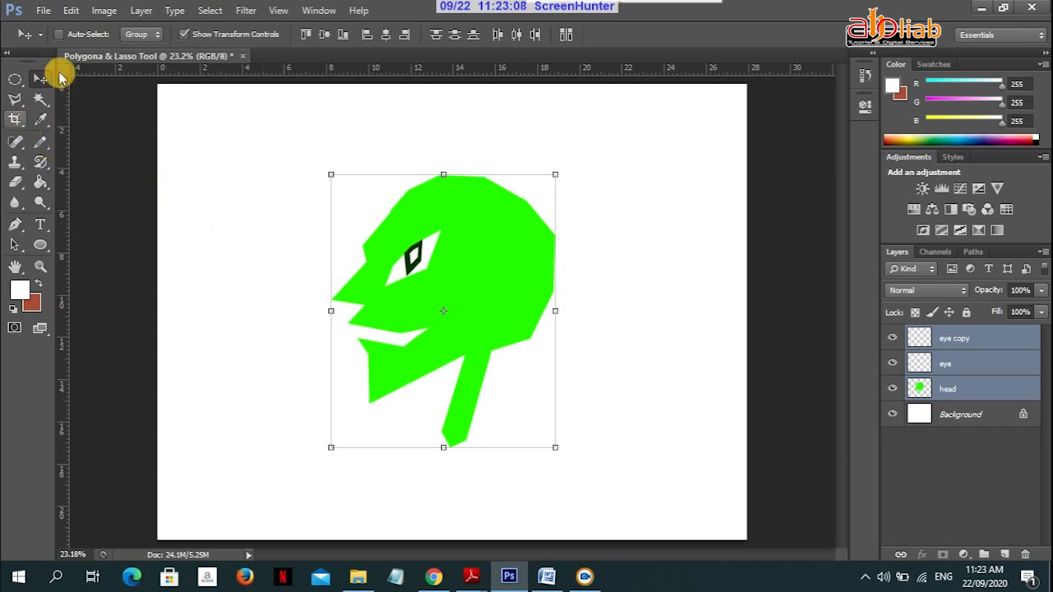
pyautogui.click(182, 36)
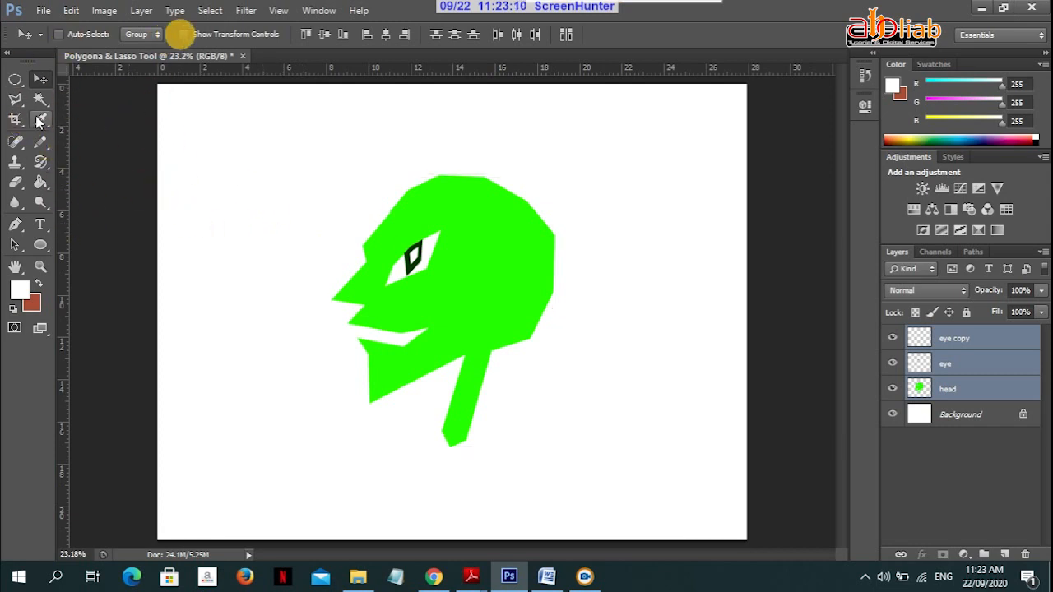
# - Draw a freehand Lasso selection for spiky hair around the forehead, crown and back of the head, with a sideburn and an ear gap
pyautogui.click(15, 99)
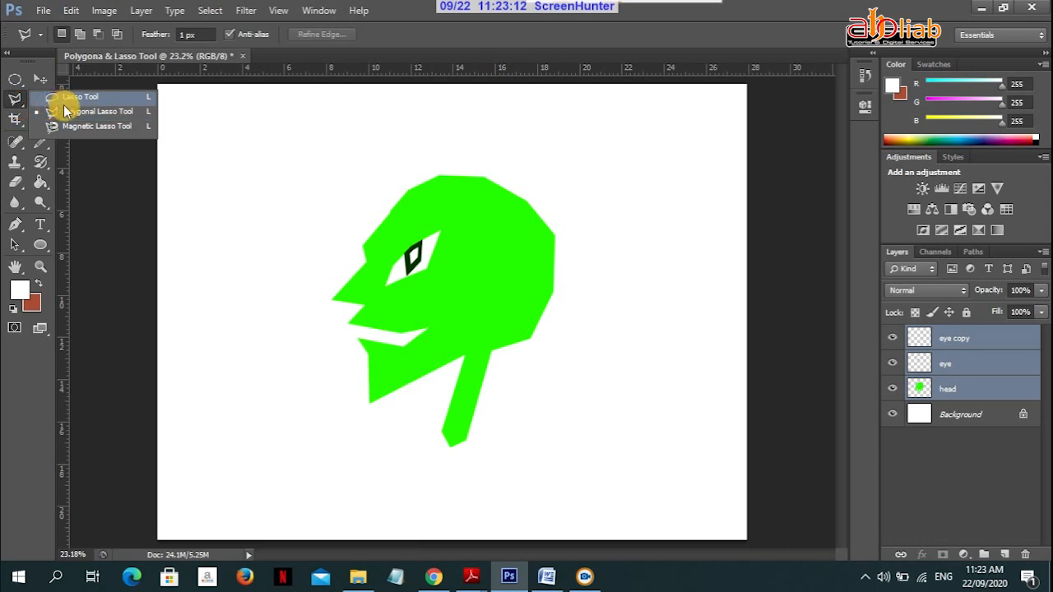
pyautogui.click(68, 96)
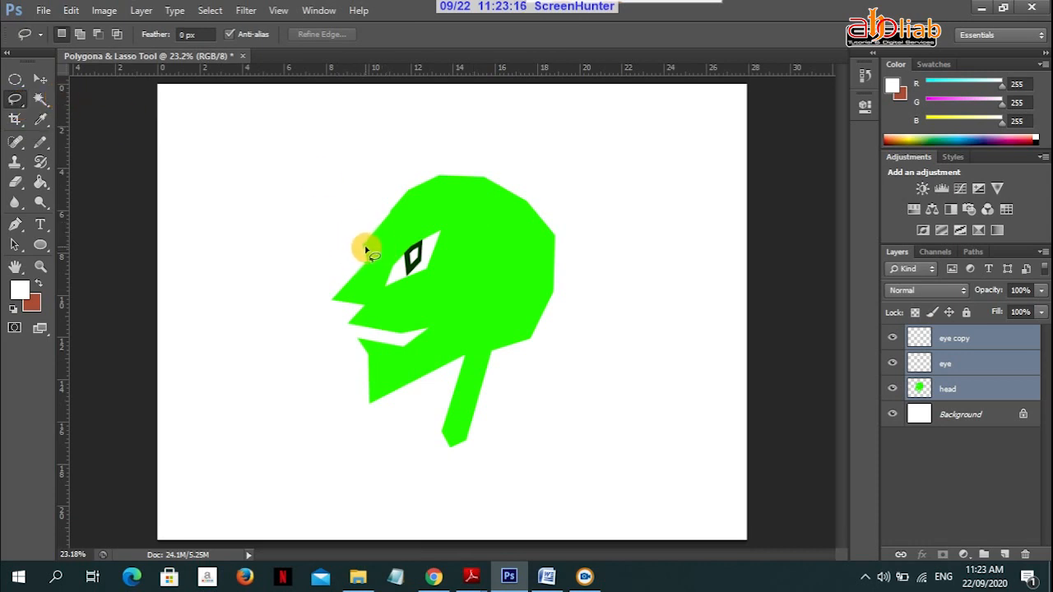
pyautogui.moveTo(354, 244)
pyautogui.mouseDown()
pyautogui.moveTo(312, 243)
pyautogui.moveTo(345, 233)
pyautogui.moveTo(338, 200)
pyautogui.moveTo(354, 218)
pyautogui.moveTo(358, 165)
pyautogui.moveTo(368, 178)
pyautogui.moveTo(377, 152)
pyautogui.moveTo(478, 116)
pyautogui.moveTo(471, 145)
pyautogui.moveTo(522, 125)
pyautogui.moveTo(514, 144)
pyautogui.moveTo(547, 152)
pyautogui.moveTo(536, 161)
pyautogui.moveTo(574, 180)
pyautogui.moveTo(604, 239)
pyautogui.moveTo(581, 305)
pyautogui.moveTo(536, 343)
pyautogui.moveTo(517, 334)
pyautogui.moveTo(529, 265)
pyautogui.moveTo(507, 238)
pyautogui.moveTo(473, 320)
pyautogui.moveTo(488, 237)
pyautogui.moveTo(462, 195)
pyautogui.moveTo(397, 227)
pyautogui.moveTo(355, 247)
pyautogui.mouseUp()
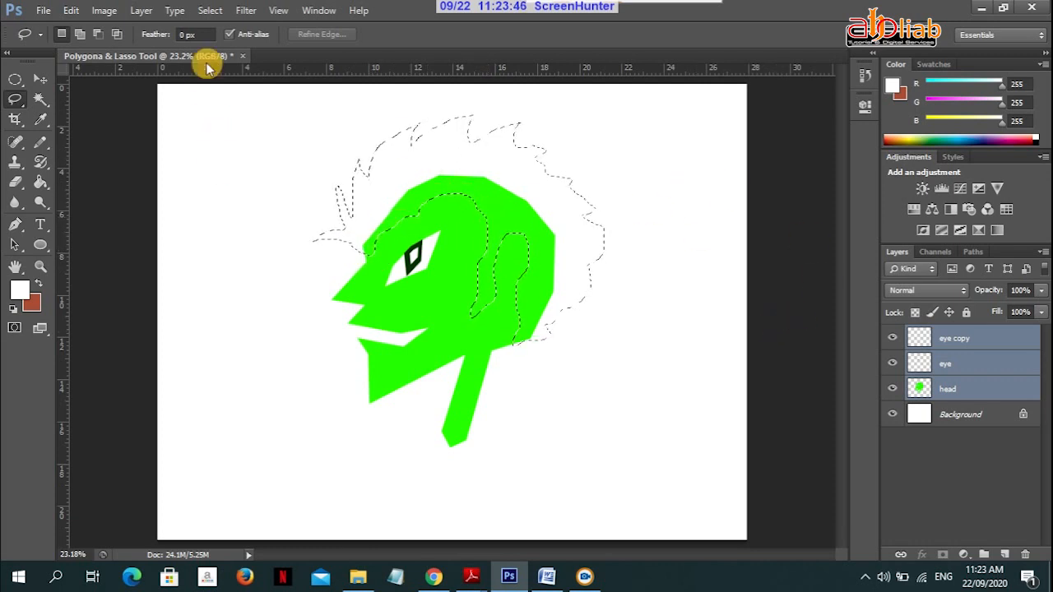
# - Create a new layer named "hair" above the eye and head layers
pyautogui.click(141, 11)
pyautogui.moveTo(144, 28)
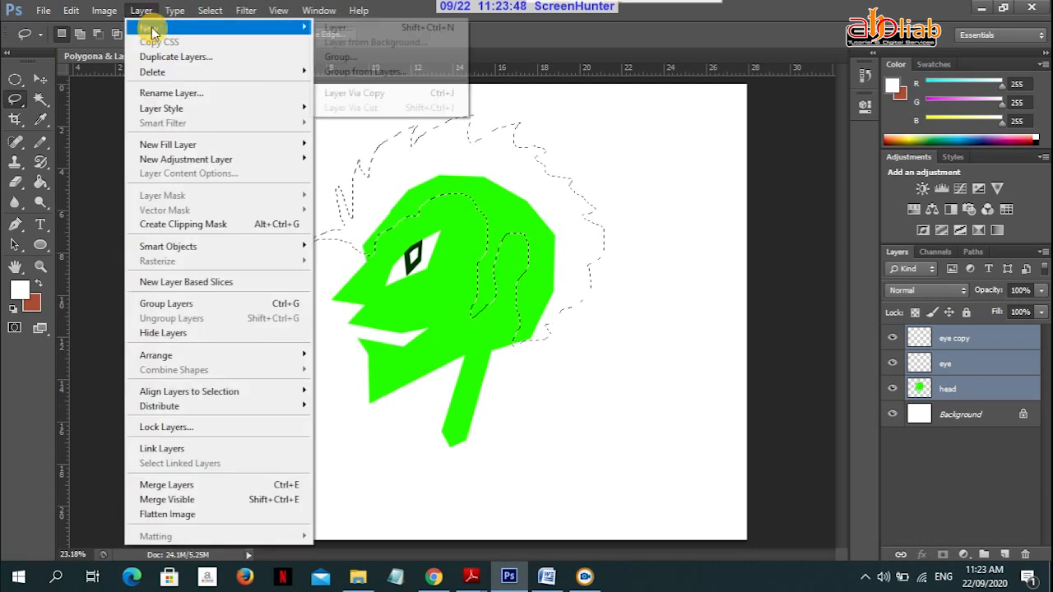
pyautogui.click(409, 30)
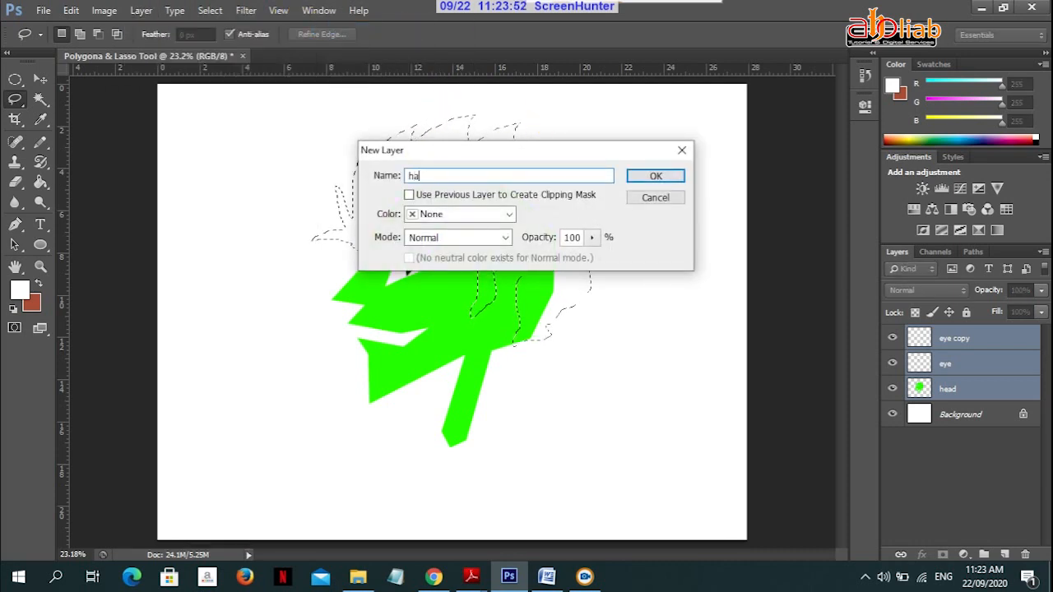
pyautogui.press('Return')
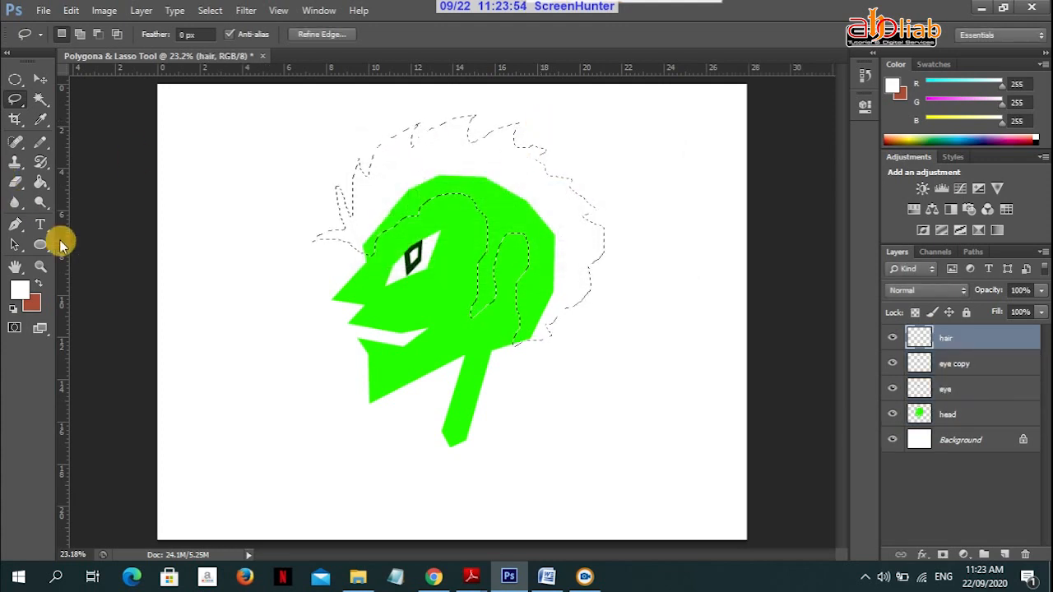
# - Set the foreground color to dark green #196a0c, fill the hair selection with the Paint Bucket, and deselect
pyautogui.click(20, 294)
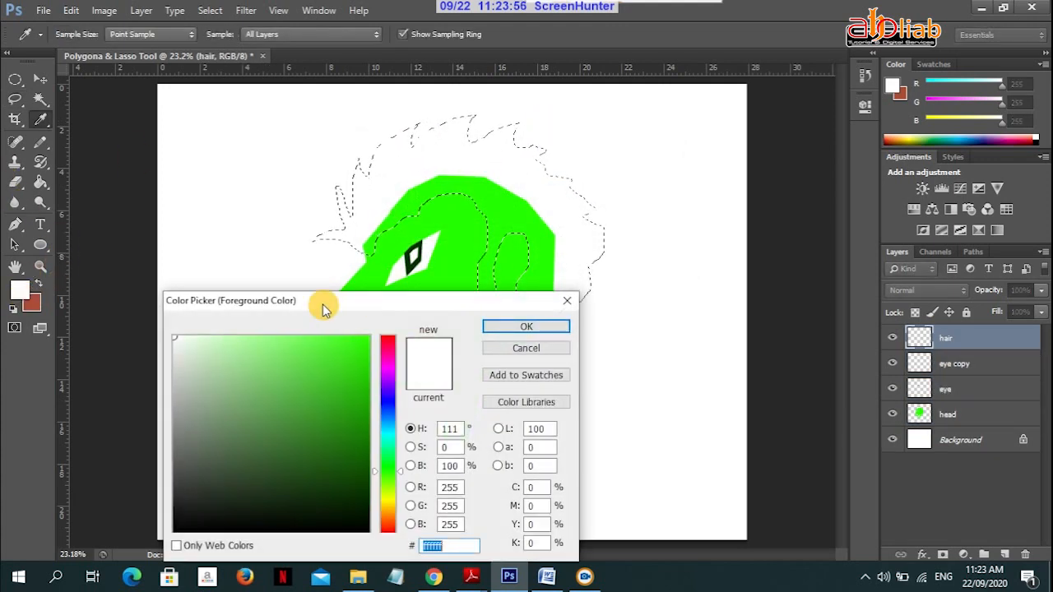
pyautogui.click(349, 451)
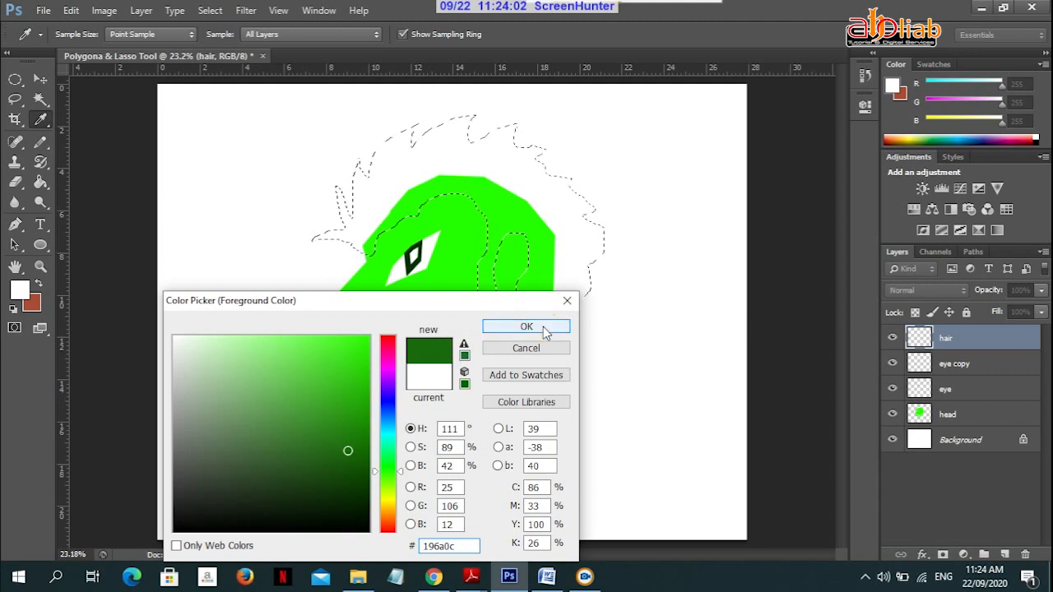
pyautogui.click(543, 327)
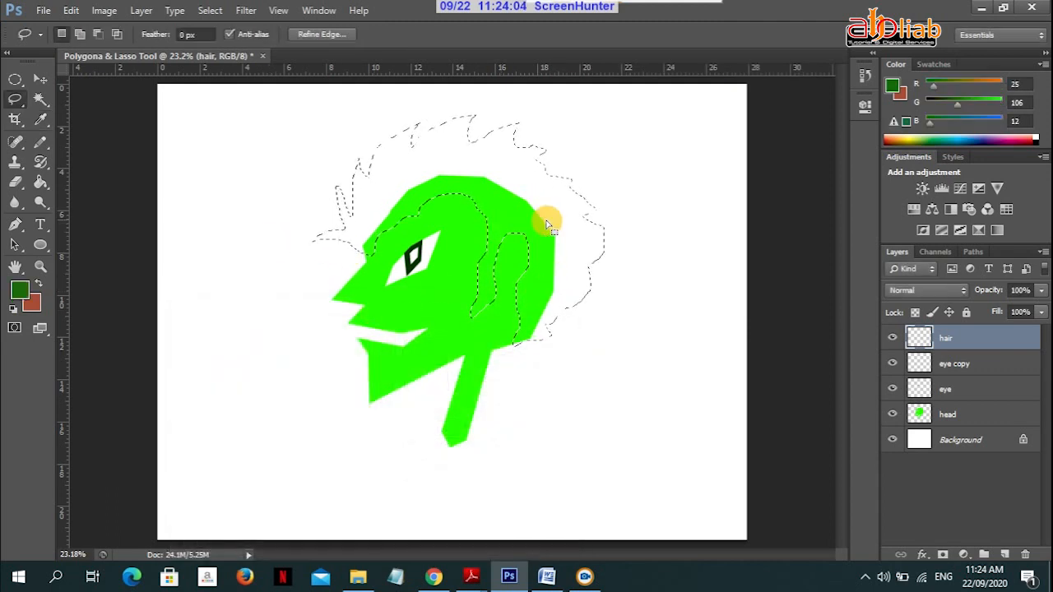
pyautogui.click(41, 182)
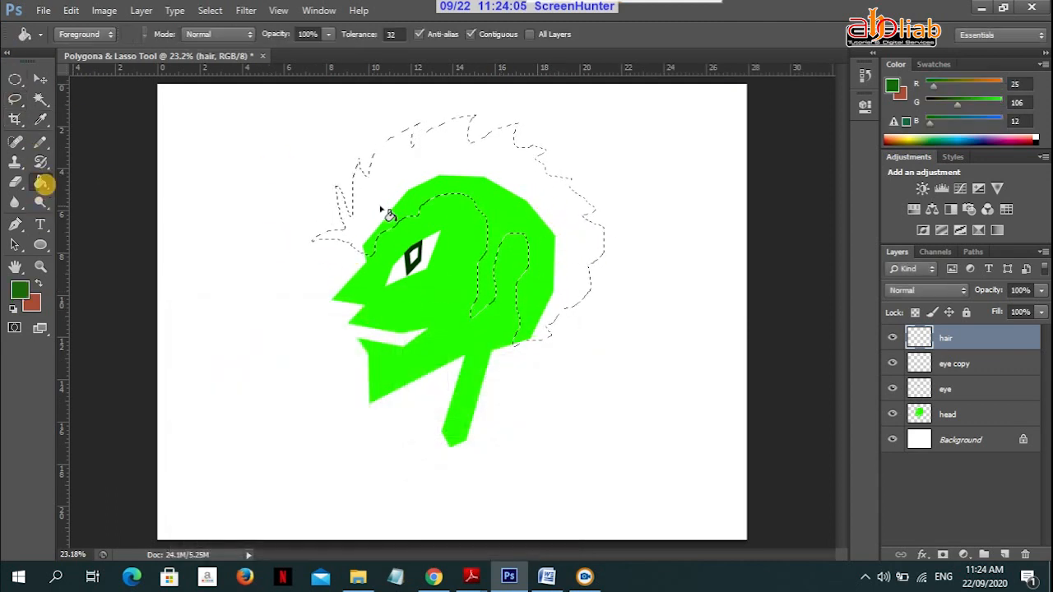
pyautogui.click(427, 172)
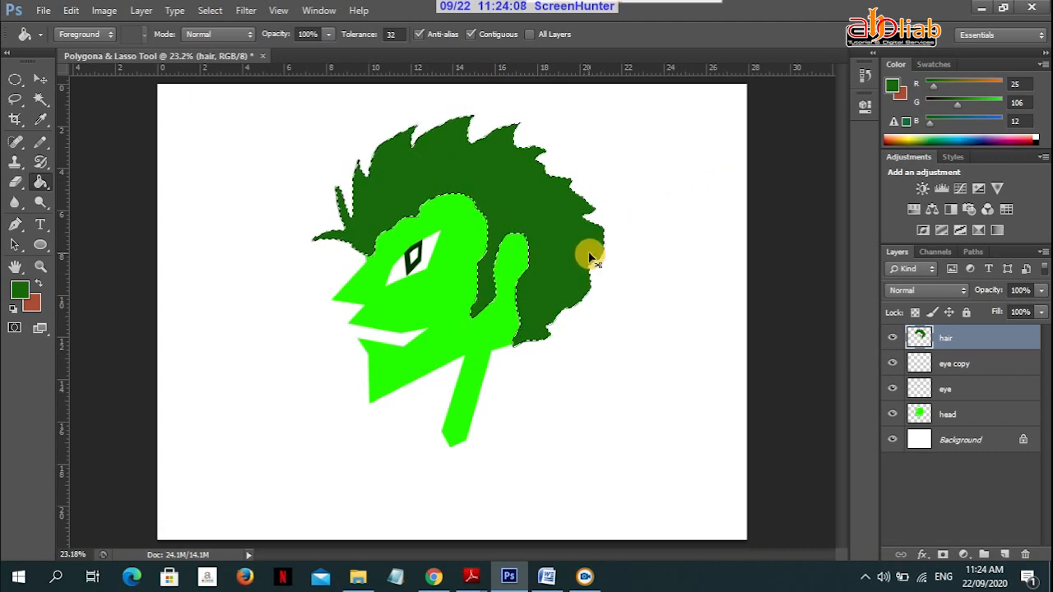
pyautogui.hotkey('ctrl', 'd')
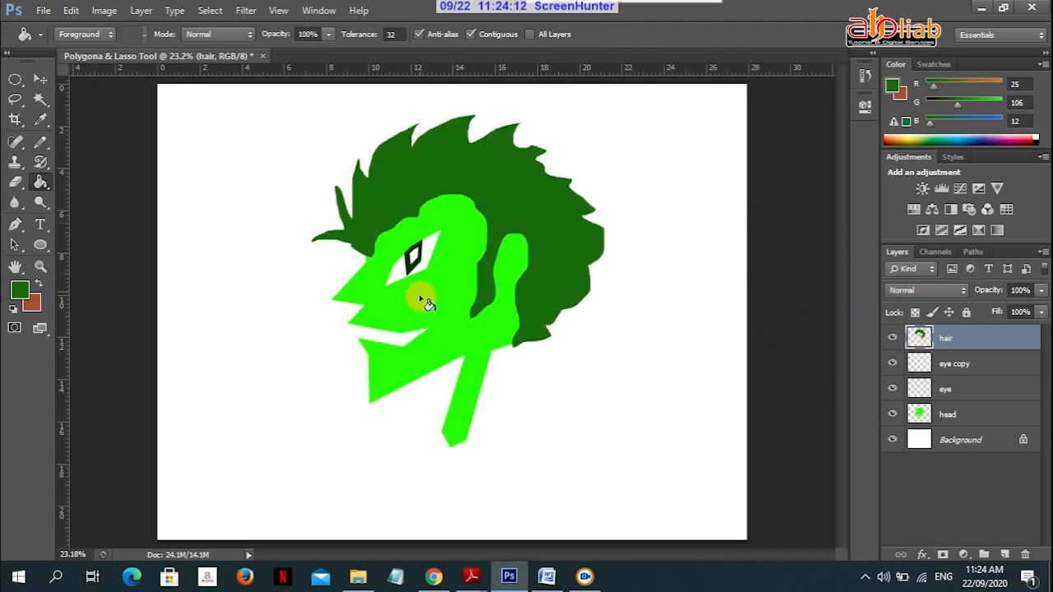
# - Scale the hair, eye copy, eye and head layers together to about 54% and place them at the top center of the canvas
pyautogui.click(40, 79)
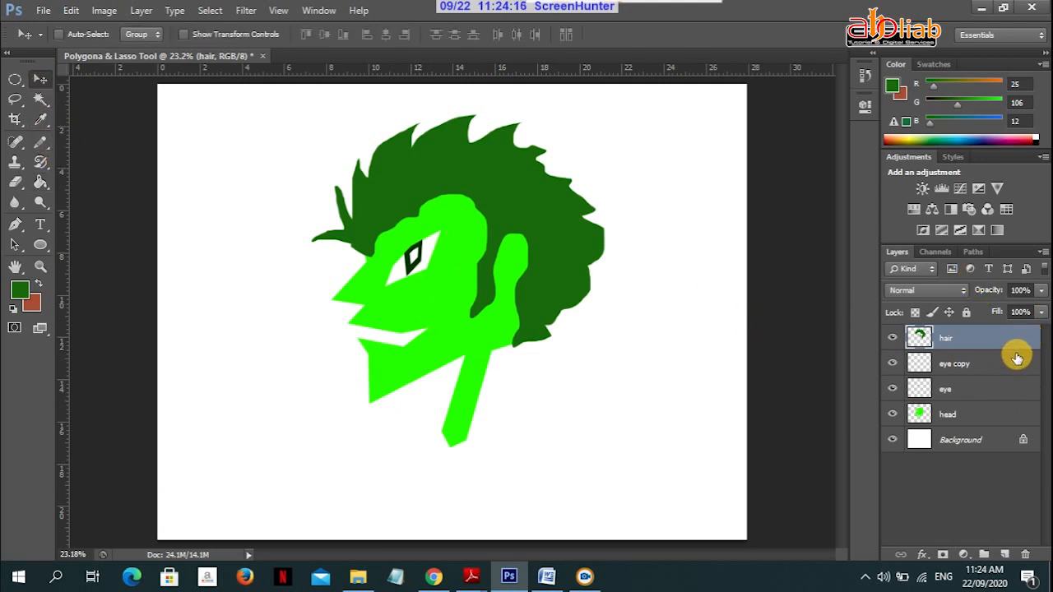
pyautogui.keyDown('shift'); pyautogui.click(971, 414); pyautogui.keyUp('shift')
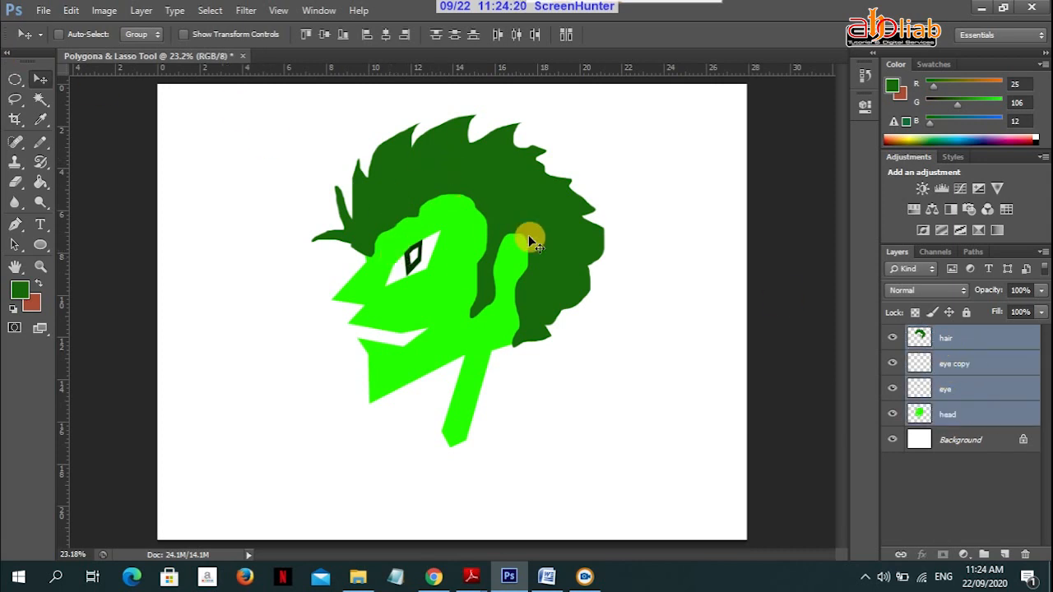
pyautogui.click(183, 34)
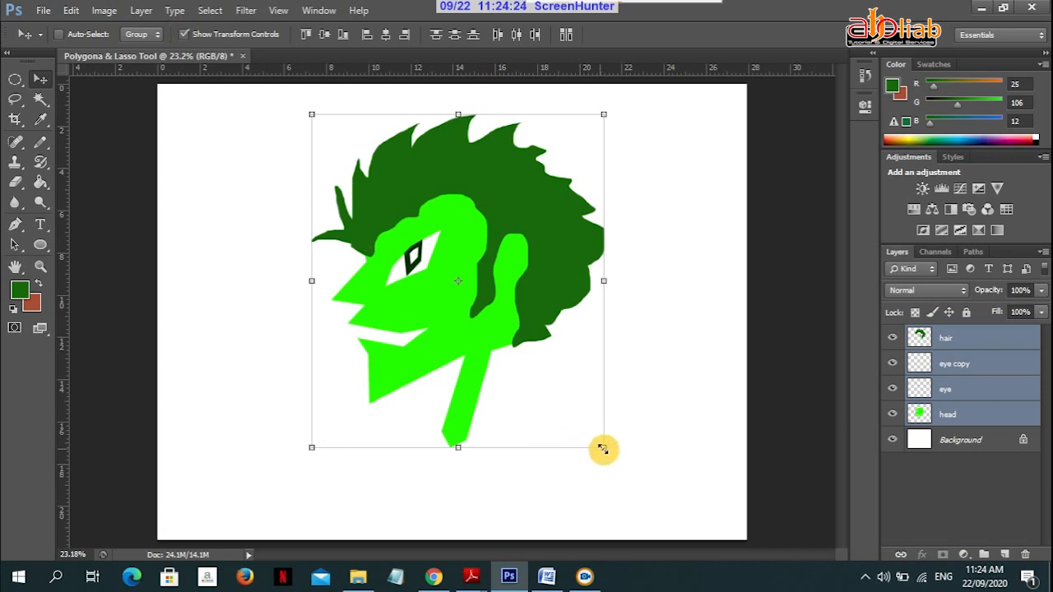
pyautogui.moveTo(604, 447); pyautogui.dragTo(482, 301)
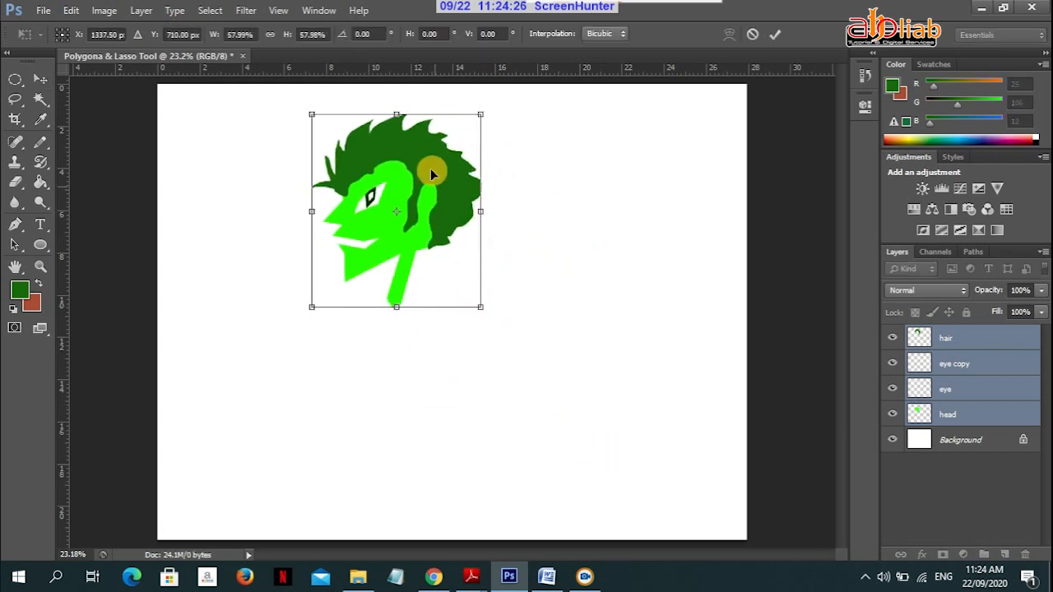
pyautogui.moveTo(430, 156); pyautogui.dragTo(488, 152)
pyautogui.moveTo(536, 108); pyautogui.dragTo(526, 118)
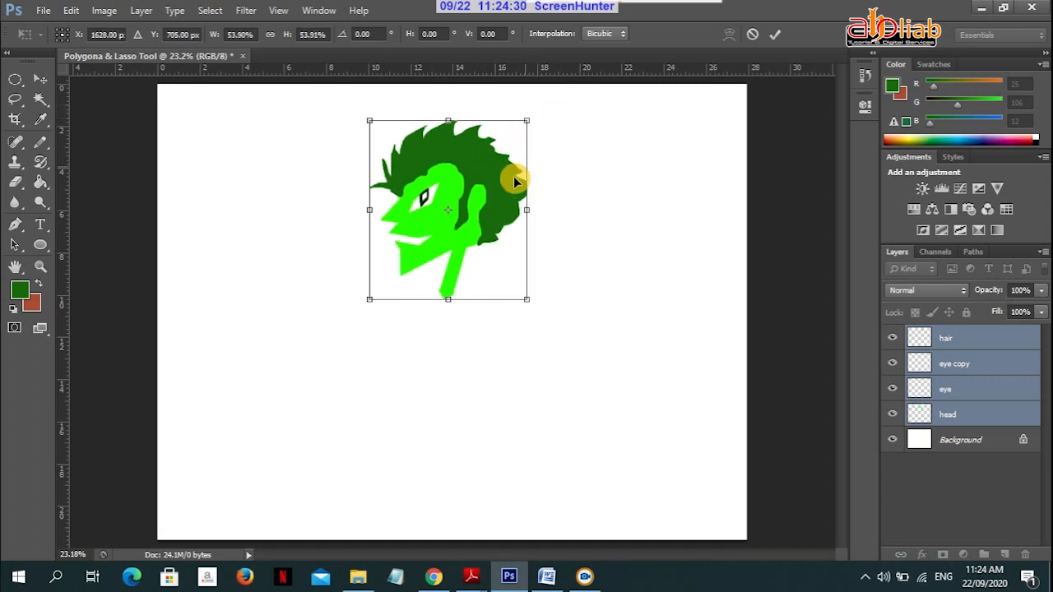
pyautogui.moveTo(512, 176); pyautogui.dragTo(513, 170)
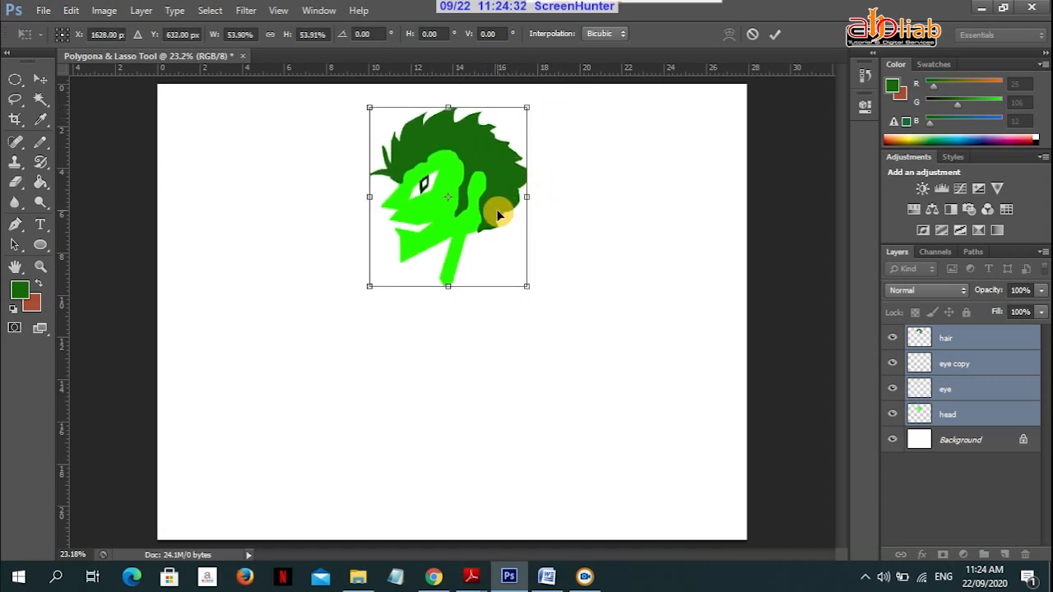
pyautogui.moveTo(484, 203)
pyautogui.mouseDown()
pyautogui.moveTo(505, 206)
pyautogui.moveTo(496, 205)
pyautogui.mouseUp()
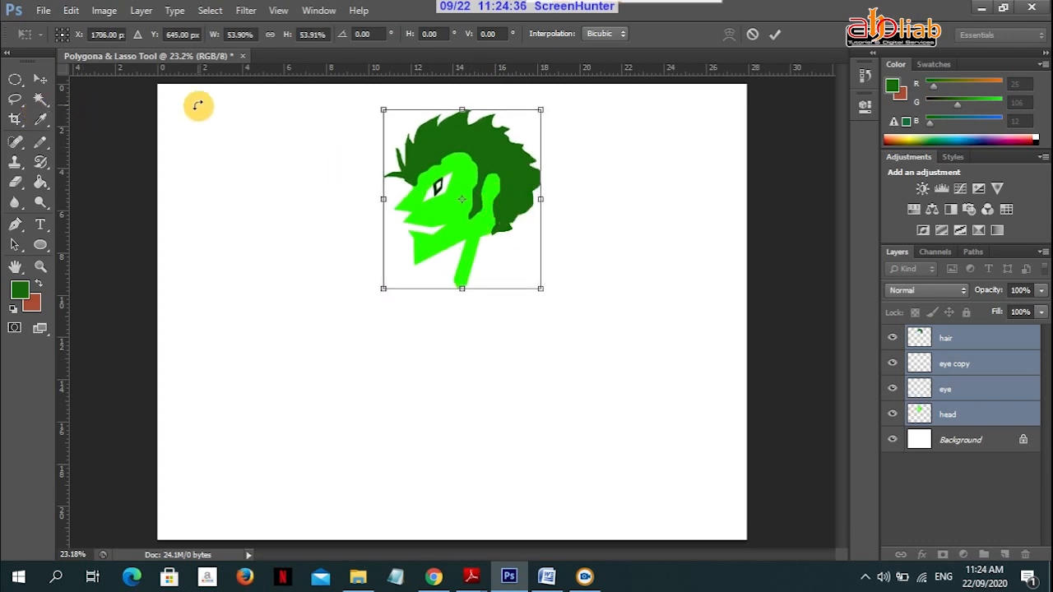
pyautogui.click(41, 79)
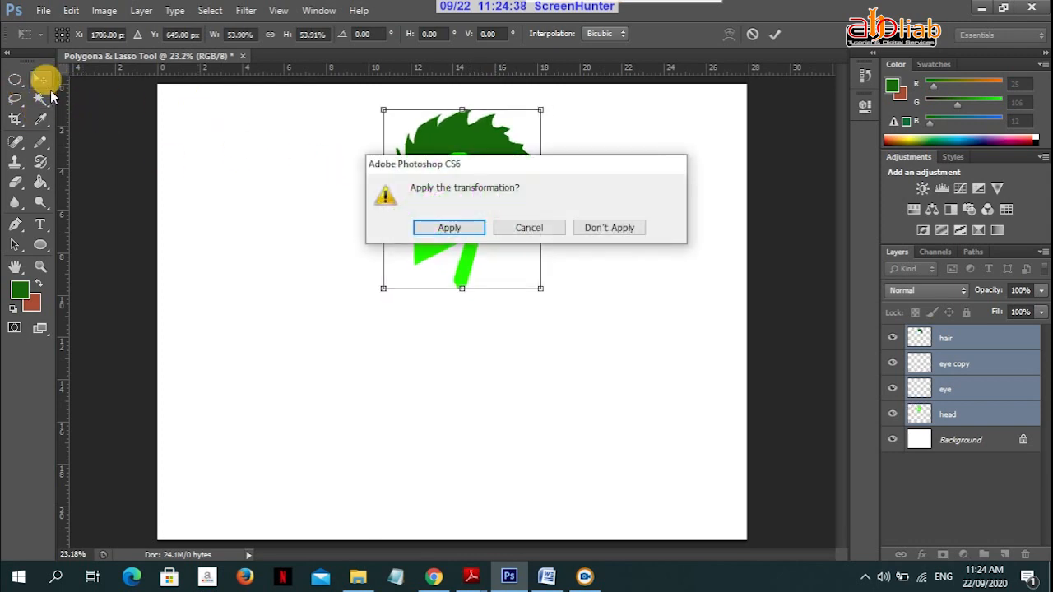
pyautogui.click(449, 228)
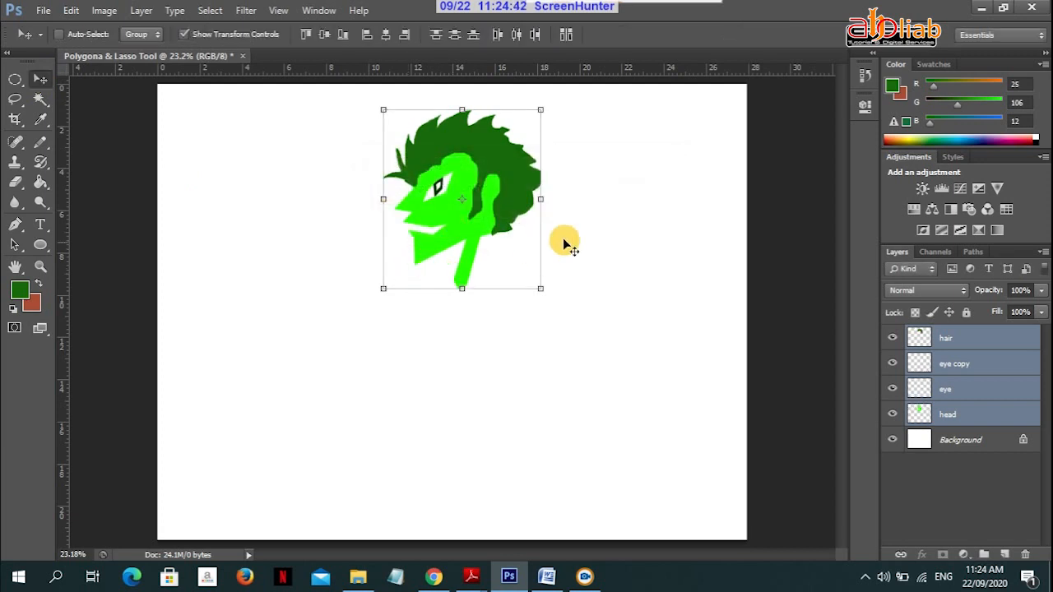
pyautogui.click(185, 34)
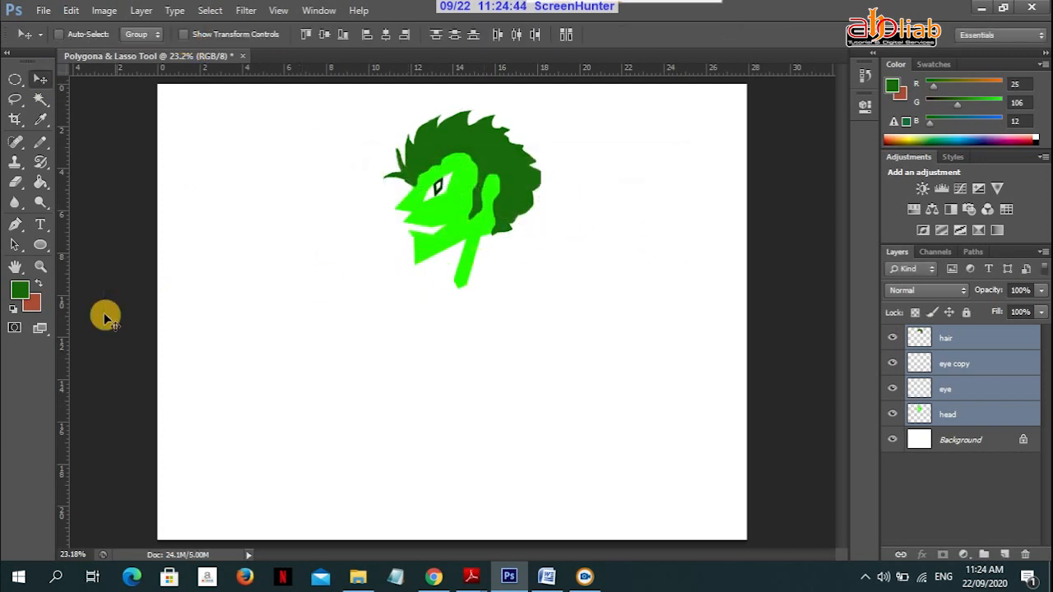
# - Draw a Polygonal Lasso selection for a short-sleeved torso under the neck, narrowing towards a flat waist
pyautogui.click(944, 476)
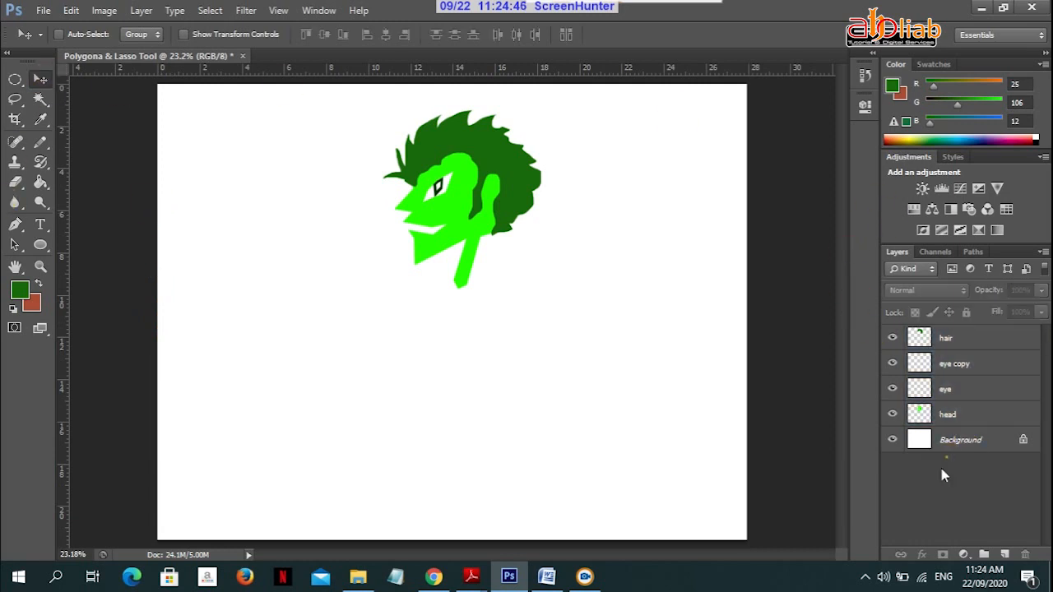
pyautogui.click(18, 100)
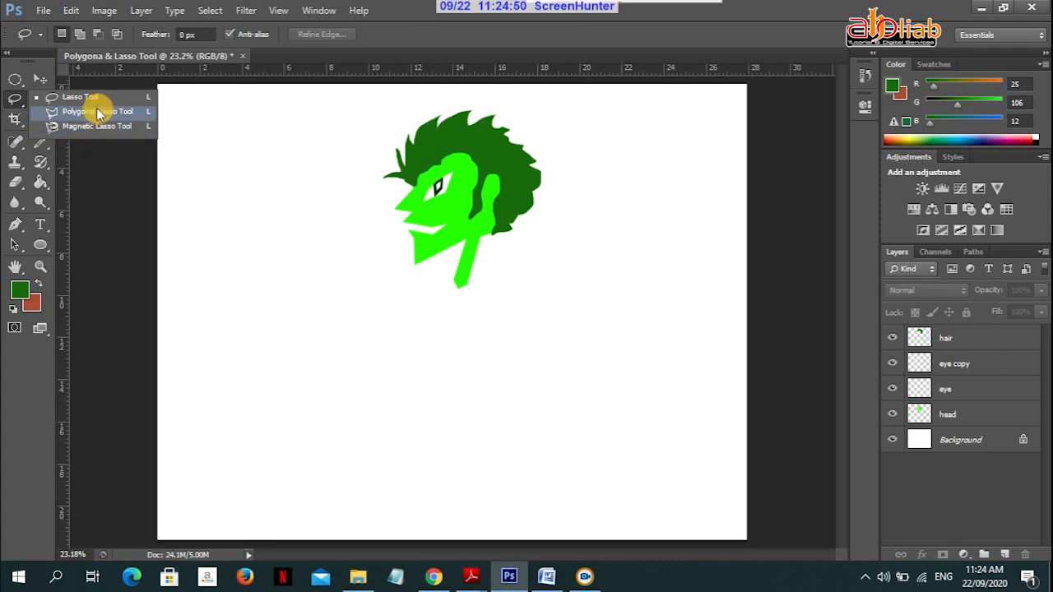
pyautogui.click(83, 110)
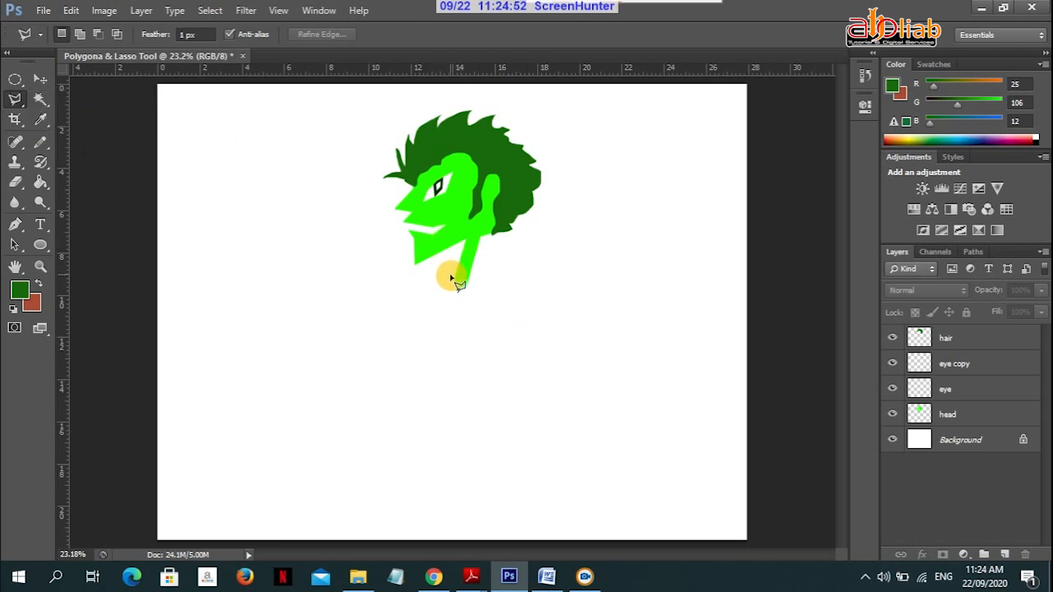
pyautogui.click(430, 293)
pyautogui.click(413, 290)
pyautogui.click(414, 303)
pyautogui.click(438, 293)
pyautogui.click(433, 374)
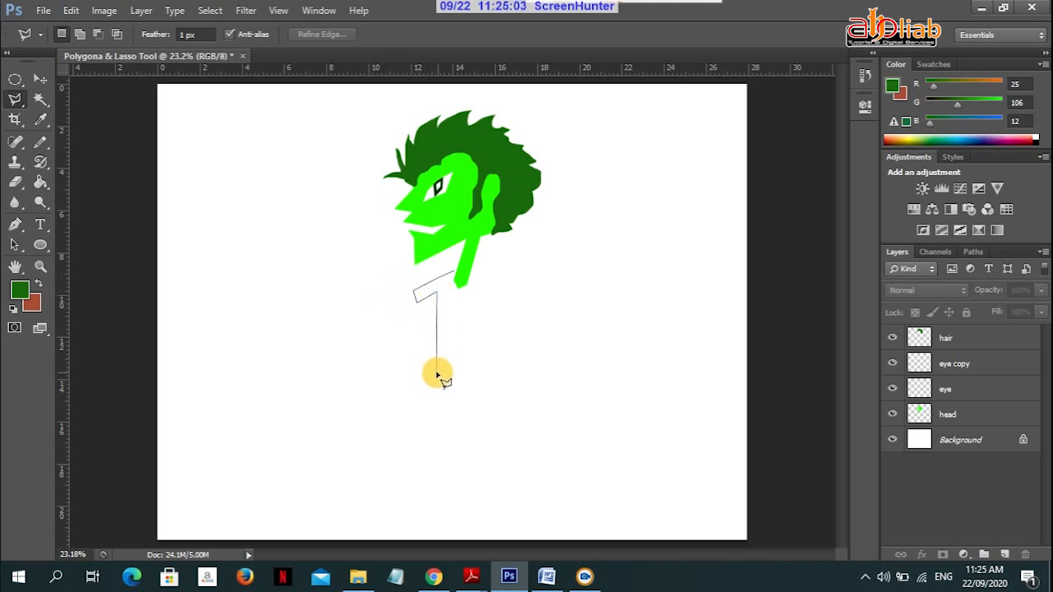
pyautogui.click(463, 372)
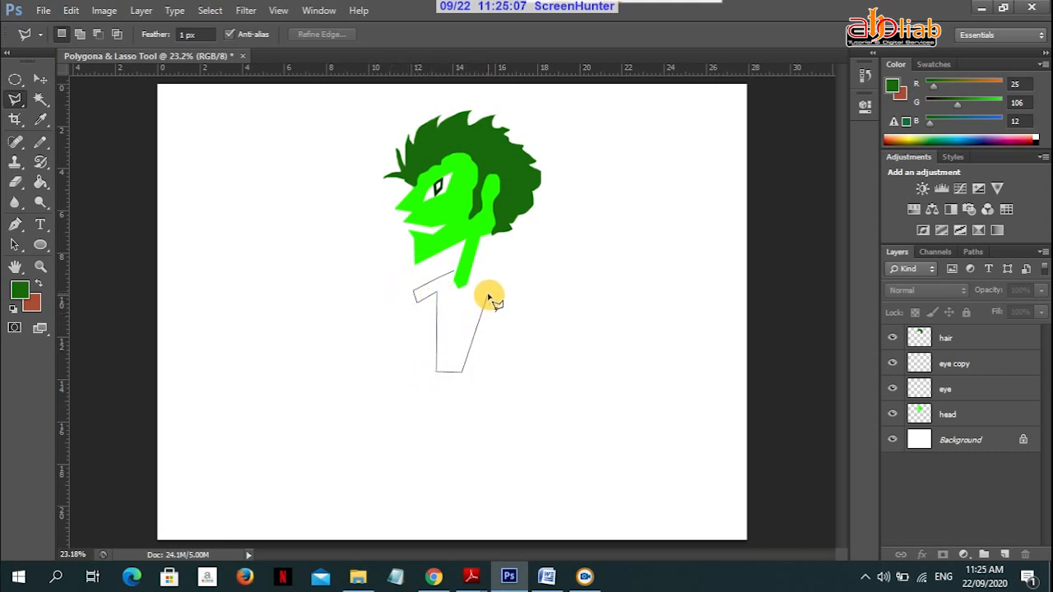
pyautogui.click(488, 296)
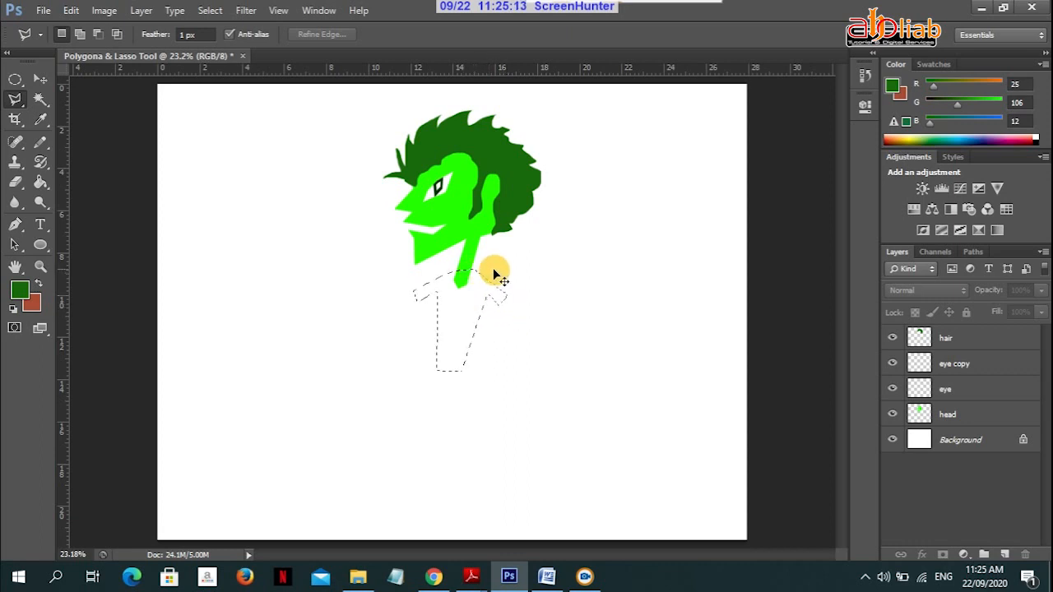
pyautogui.click(496, 277)
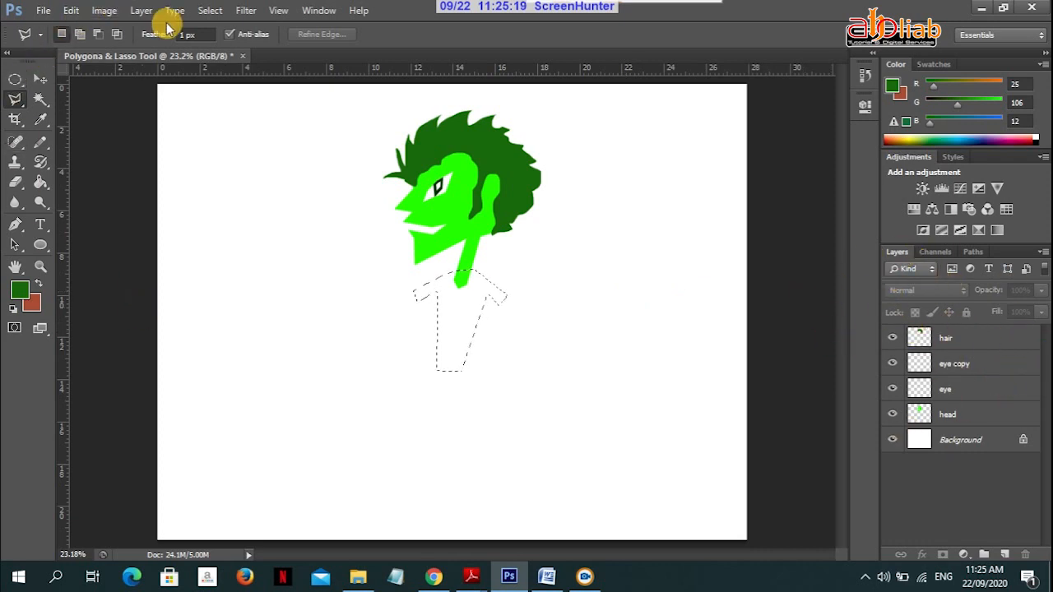
# - Create a new layer named "body" at the top of the layer stack
pyautogui.click(141, 10)
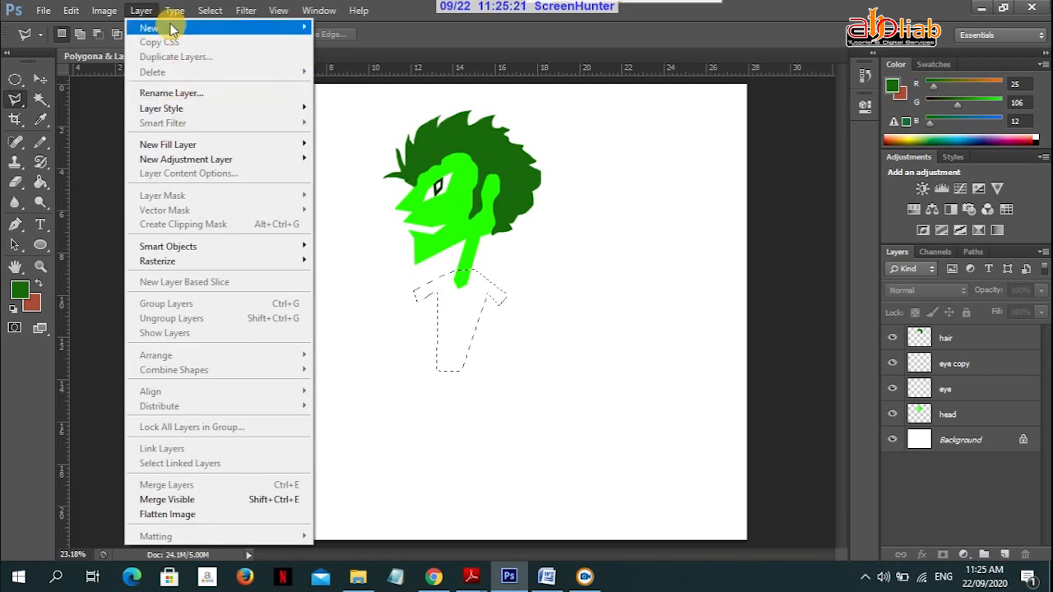
pyautogui.moveTo(272, 28)
pyautogui.click(384, 33)
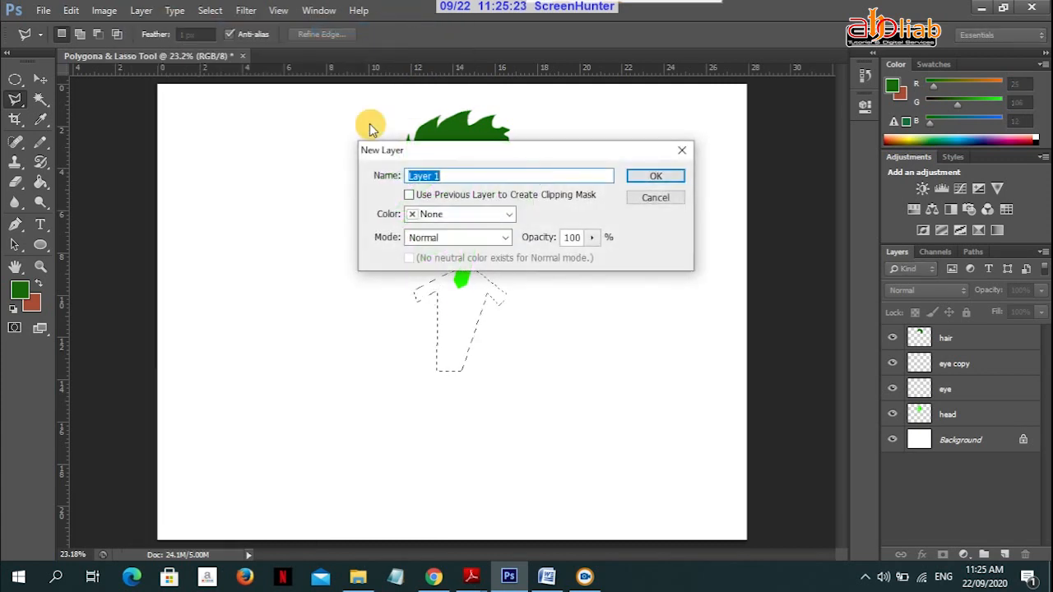
pyautogui.write('body')
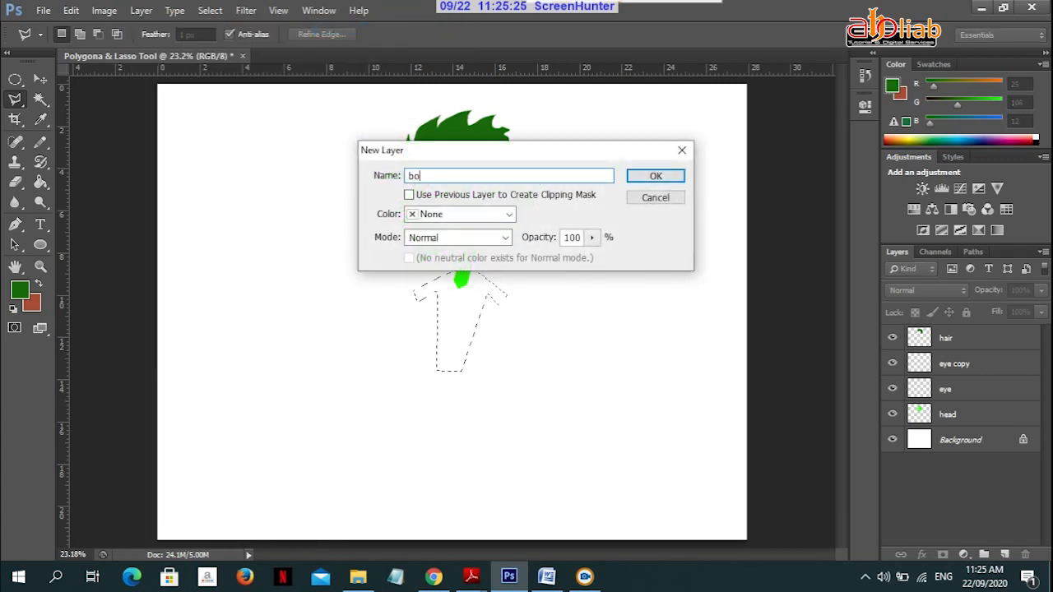
pyautogui.click(658, 179)
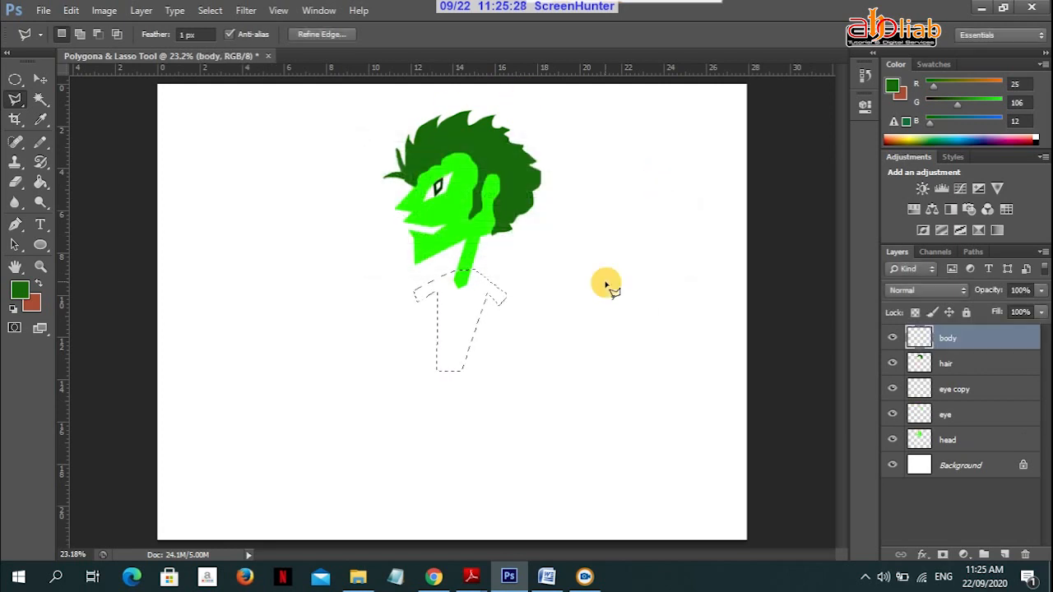
# - Set the foreground color to medium green #2c9a19, fill the torso selection with the Paint Bucket, and deselect
pyautogui.click(23, 293)
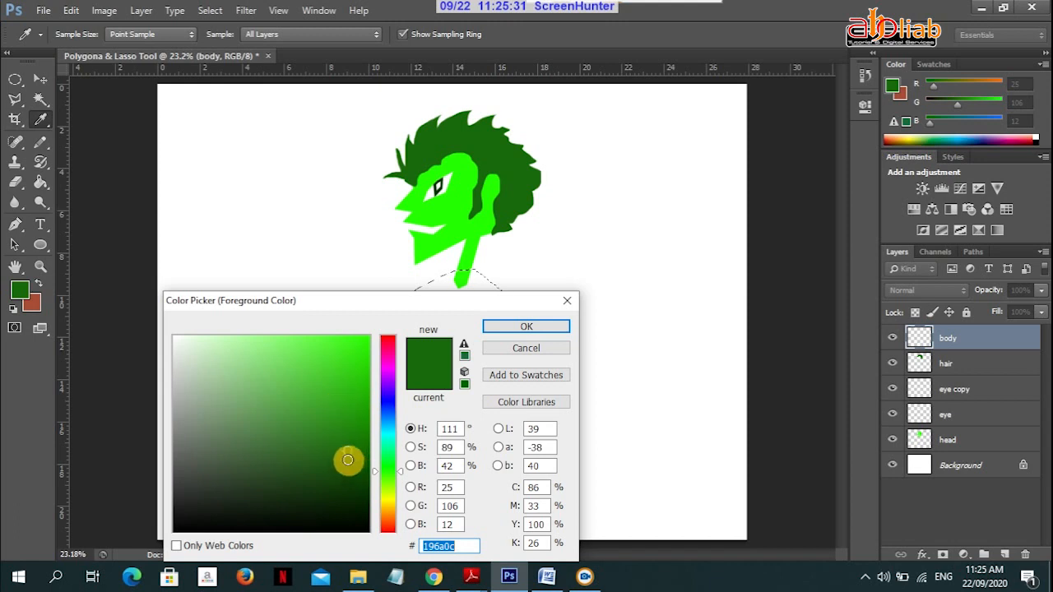
pyautogui.moveTo(348, 457); pyautogui.dragTo(337, 414)
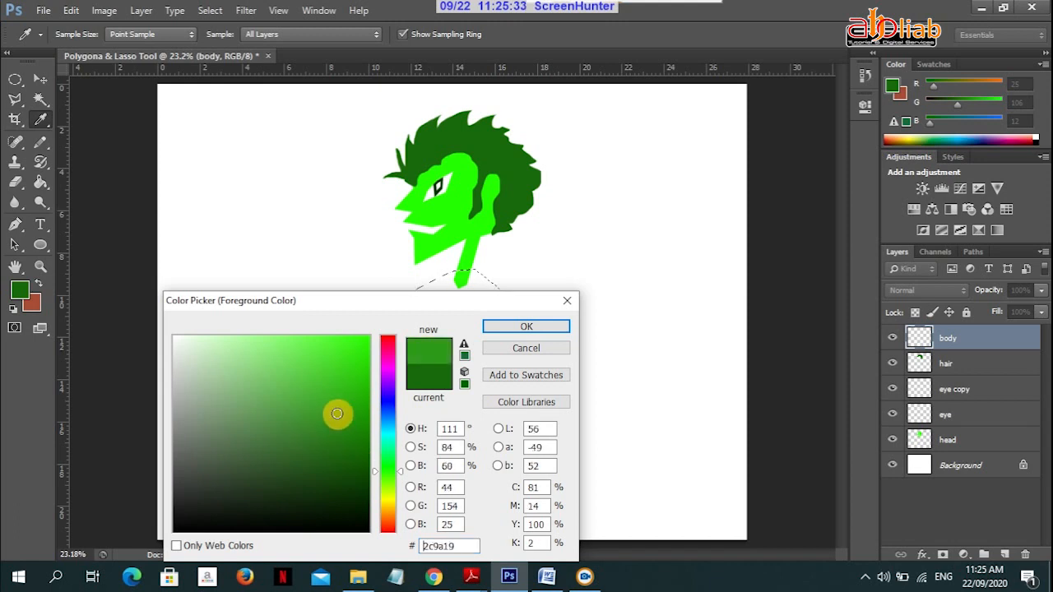
pyautogui.click(531, 329)
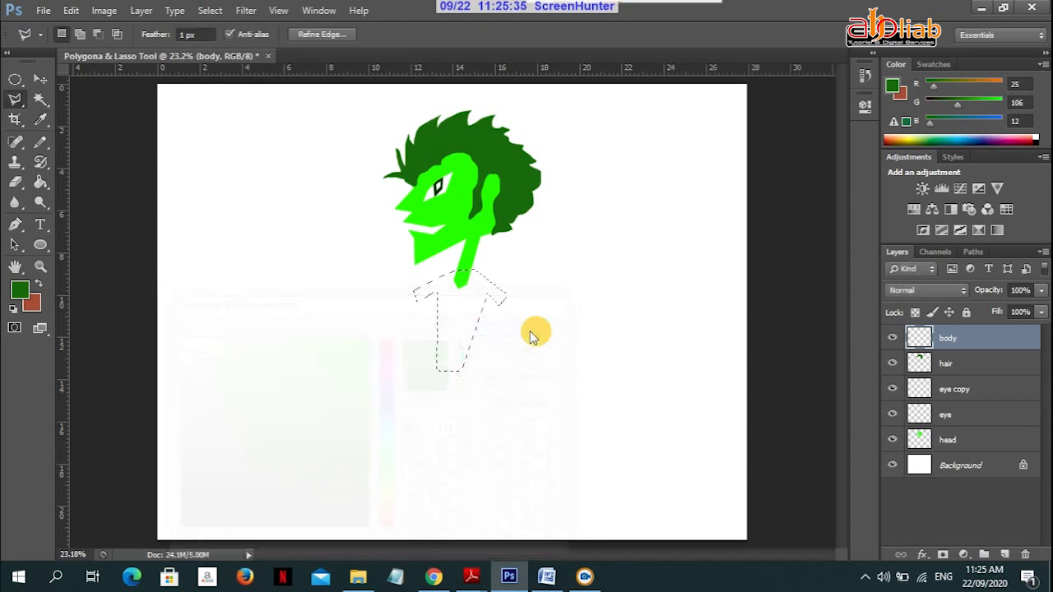
pyautogui.press('g')
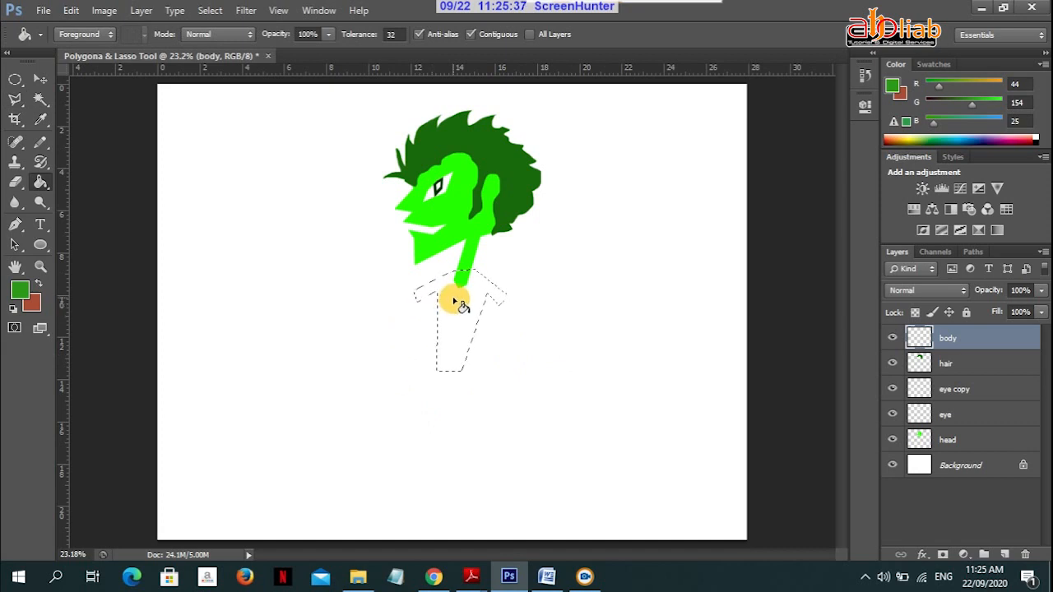
pyautogui.click(457, 307)
pyautogui.press('v')
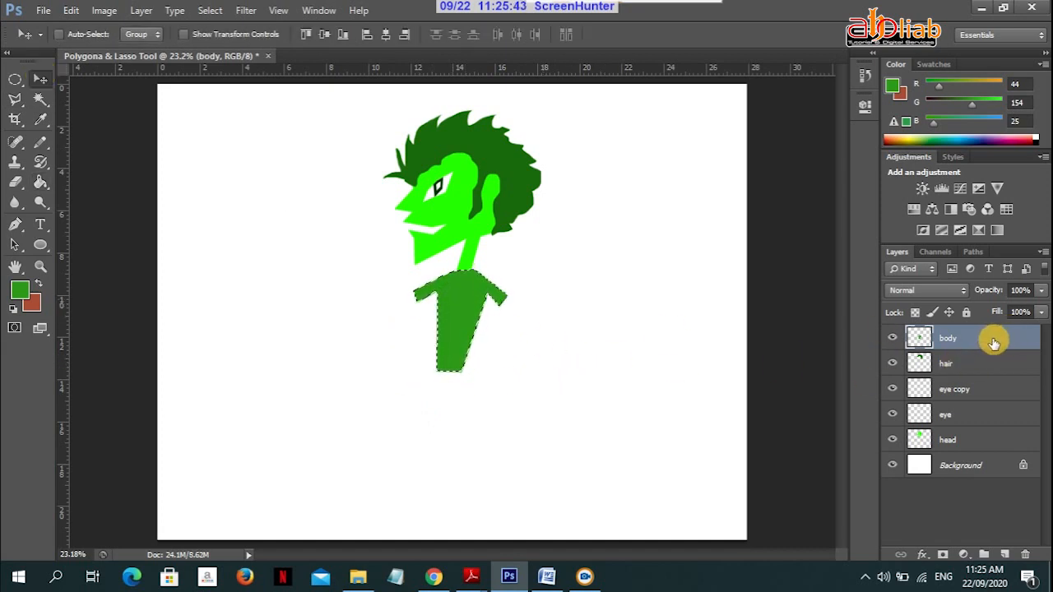
pyautogui.hotkey('ctrl', 'd')
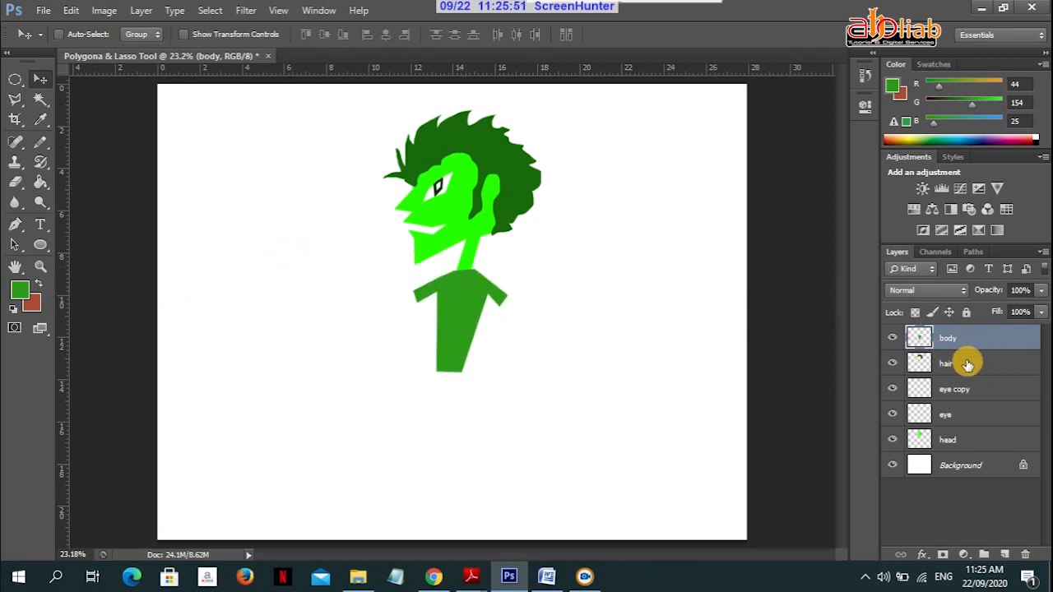
# - Place the body layer directly beneath the head layer and shift the torso slightly left and down under the neck
pyautogui.moveTo(983, 341); pyautogui.dragTo(982, 445)
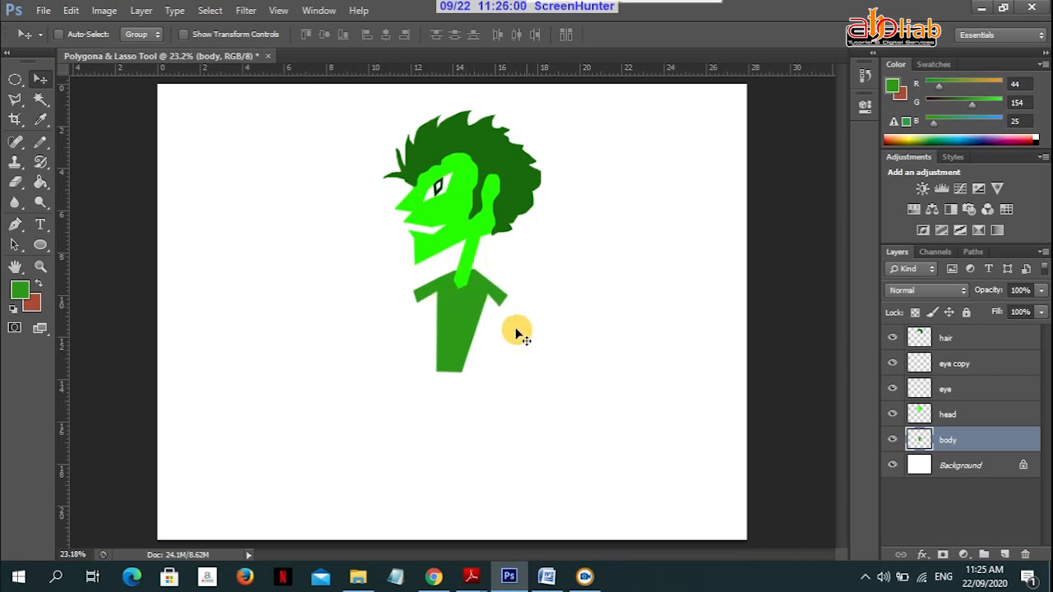
pyautogui.moveTo(459, 345); pyautogui.dragTo(459, 351)
# - Distort the body by pulling its lower corners upward and the lower-left one inward, shortening the torso to about 80% height
pyautogui.click(71, 10)
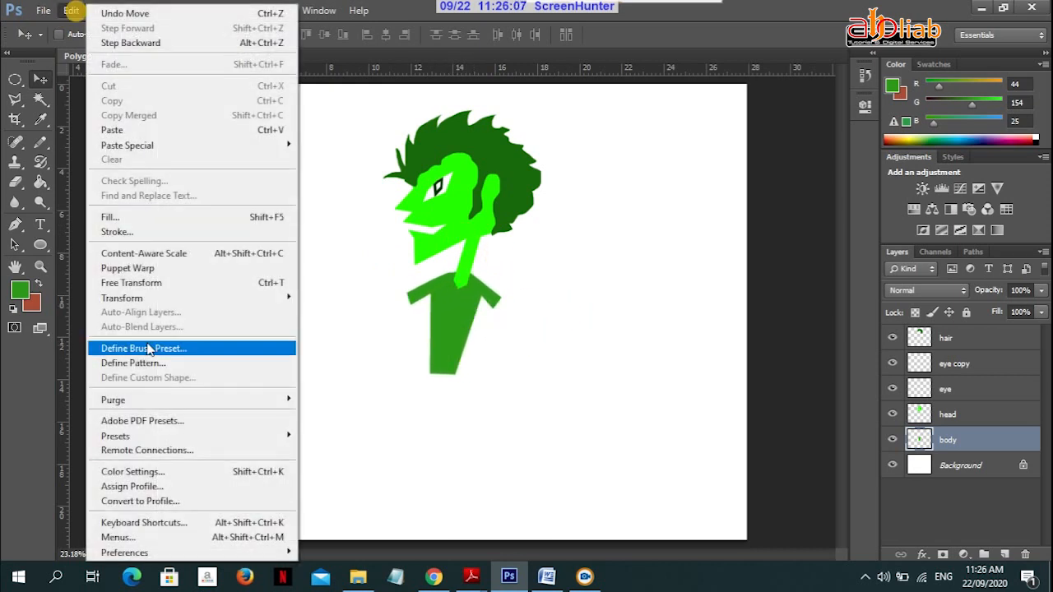
pyautogui.moveTo(164, 298)
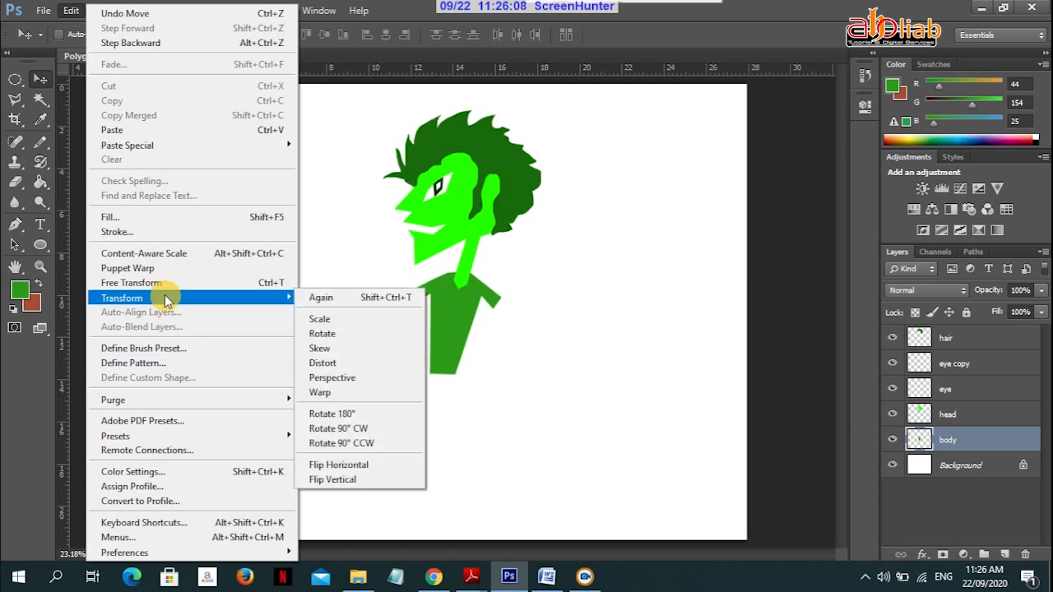
pyautogui.click(366, 363)
pyautogui.moveTo(406, 374); pyautogui.dragTo(422, 361)
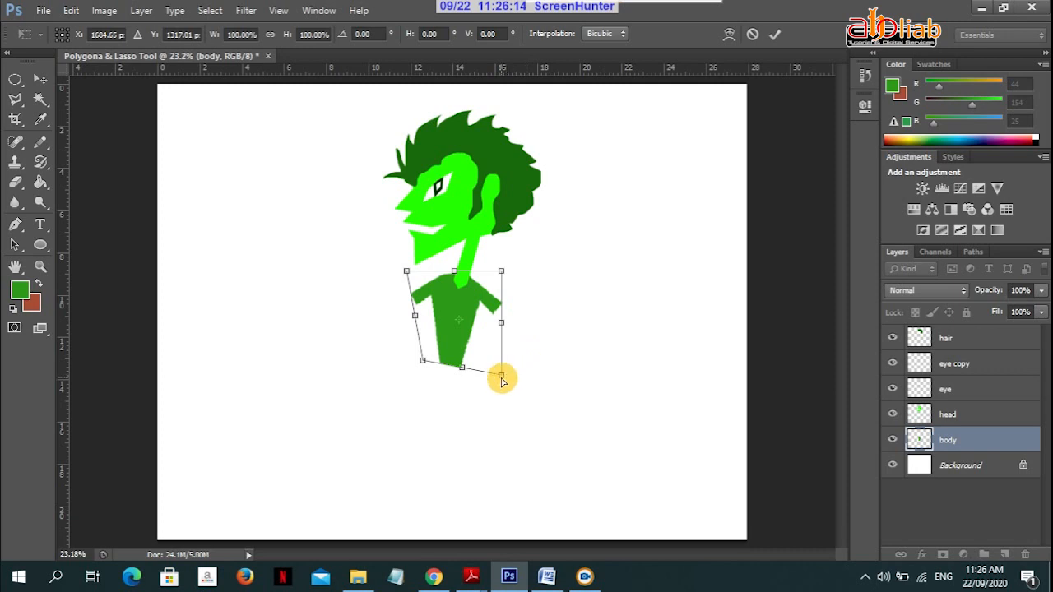
pyautogui.moveTo(502, 379); pyautogui.dragTo(500, 352)
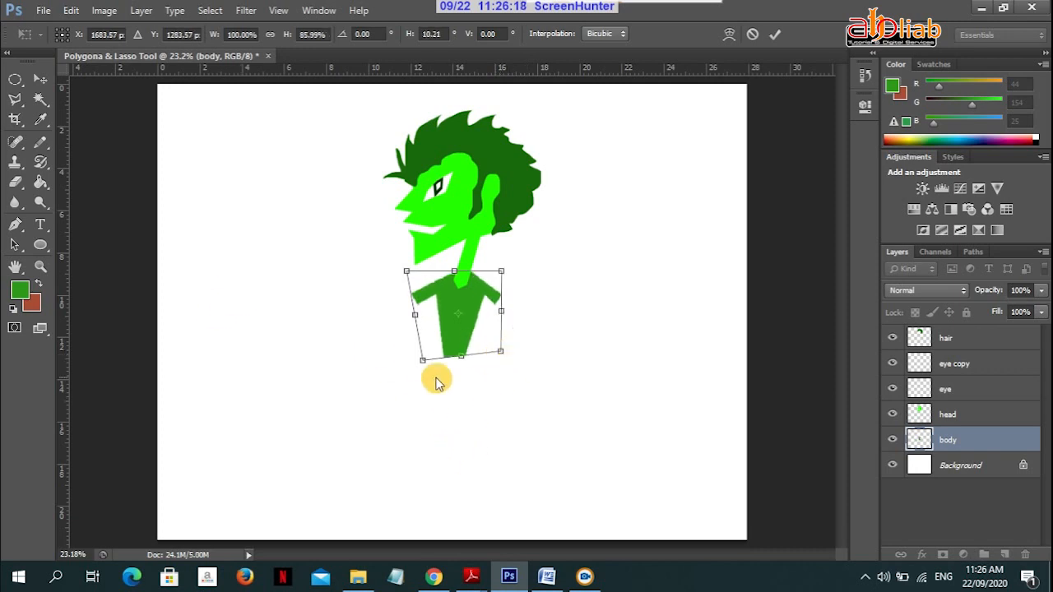
pyautogui.moveTo(422, 361); pyautogui.dragTo(420, 354)
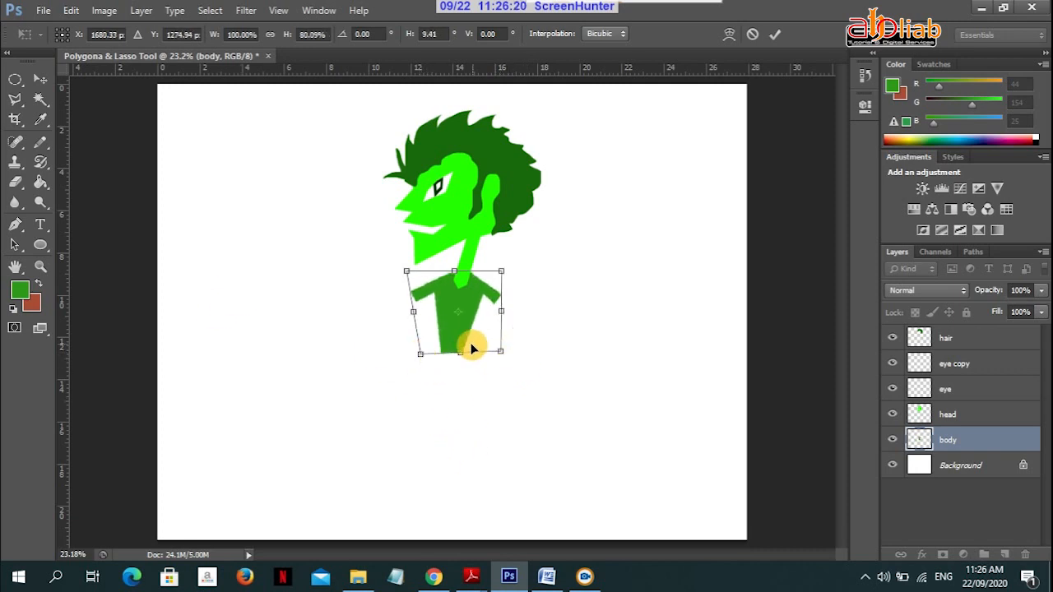
pyautogui.press('Return')
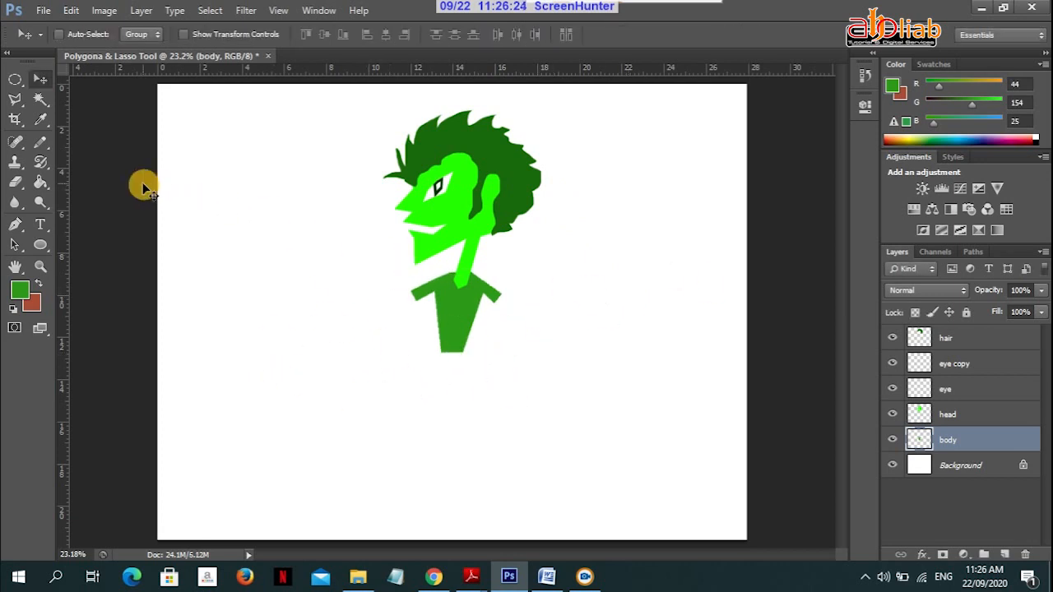
# - Save the document as "Polygona & Lasso Tool.psd" in the Polygonal & Lasso Tool folder under Tutorial_Recording > PSD on the Desktop
pyautogui.click(41, 12)
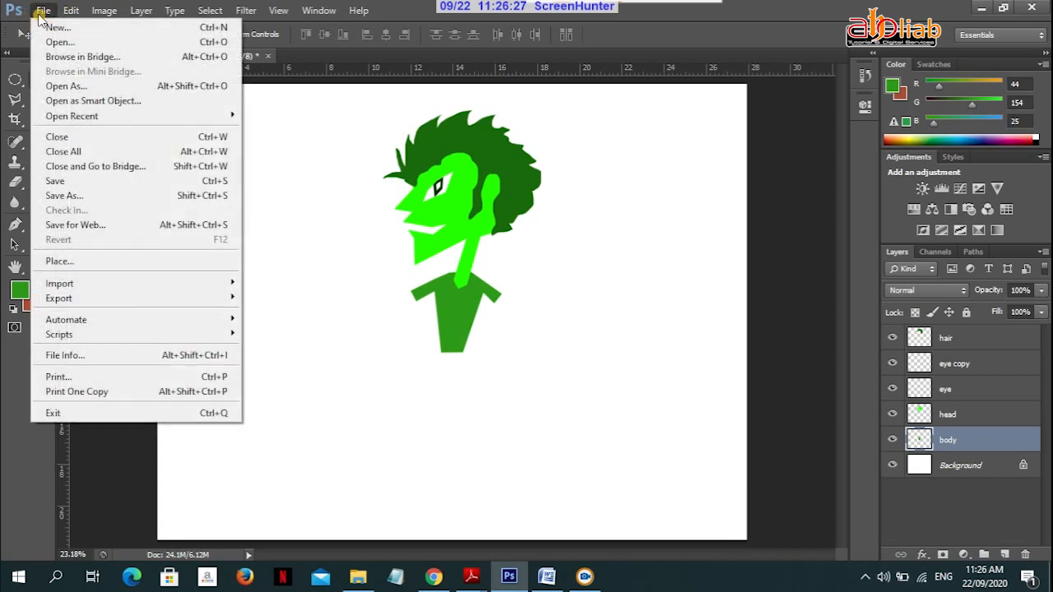
pyautogui.click(106, 185)
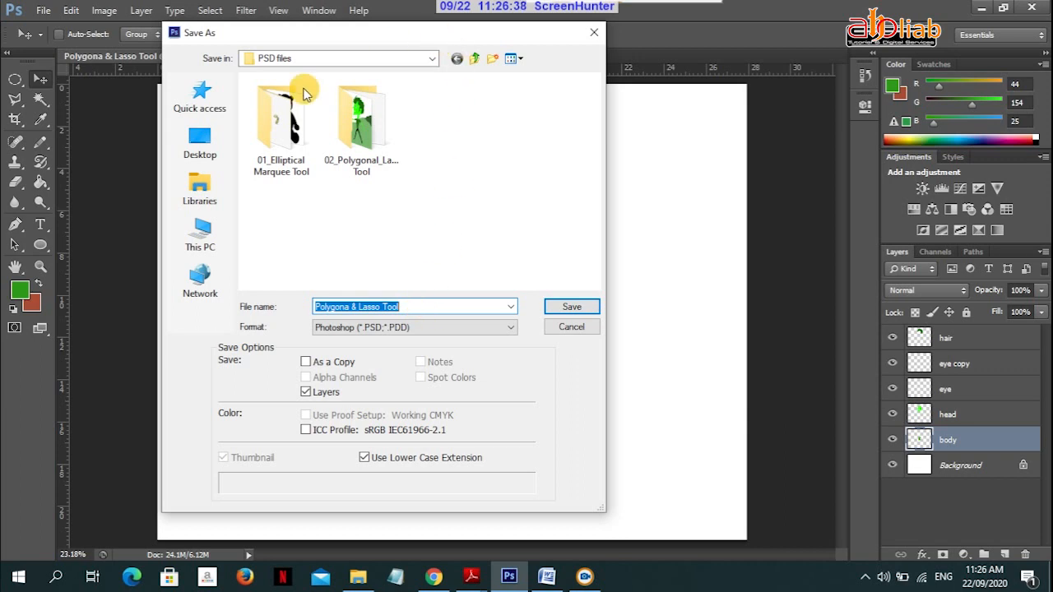
pyautogui.click(432, 58)
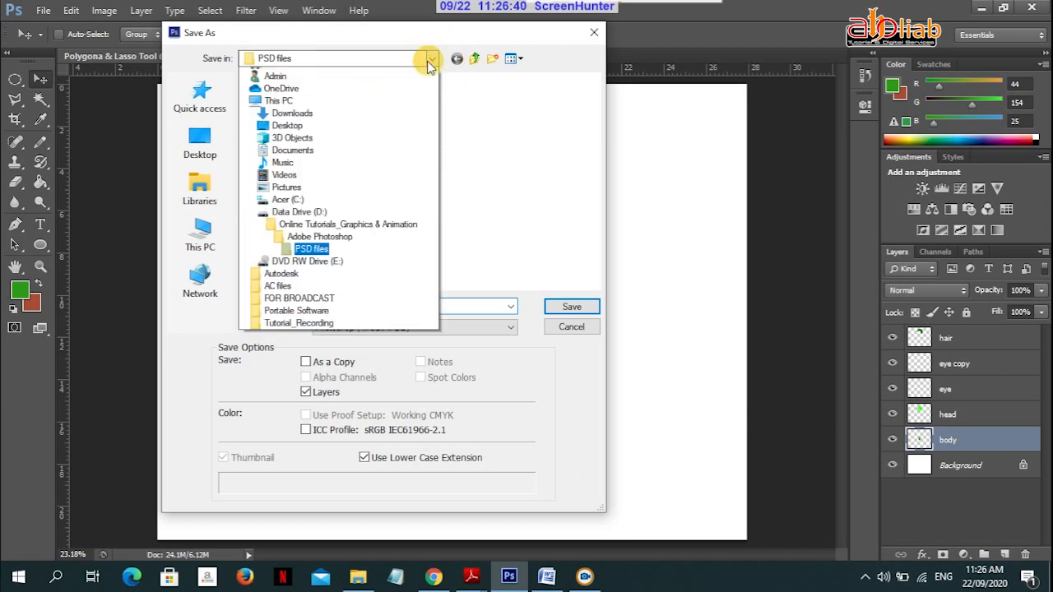
pyautogui.click(320, 173)
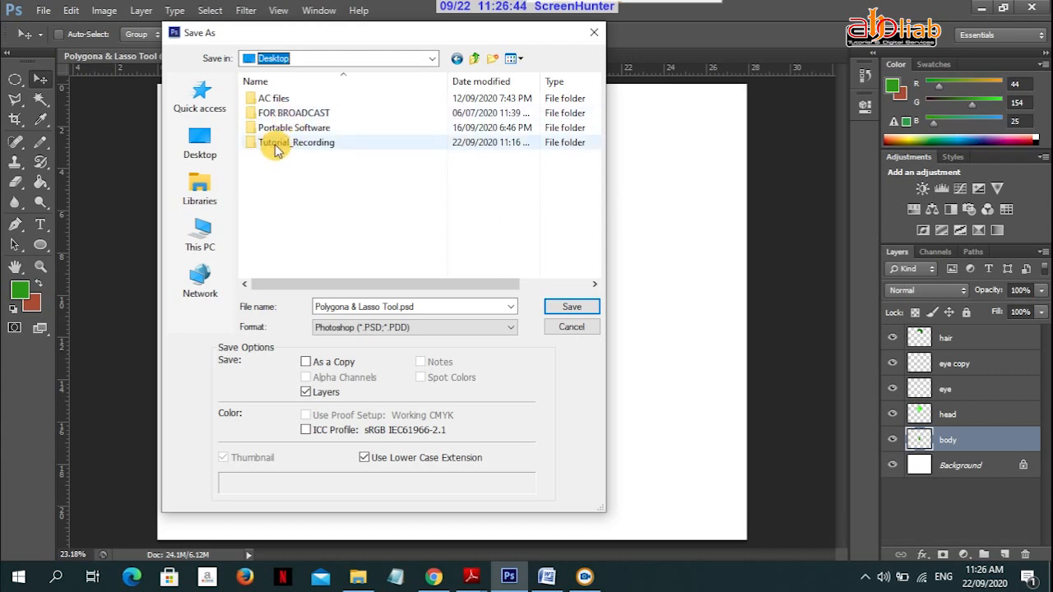
pyautogui.doubleClick(275, 144)
pyautogui.doubleClick(275, 144)
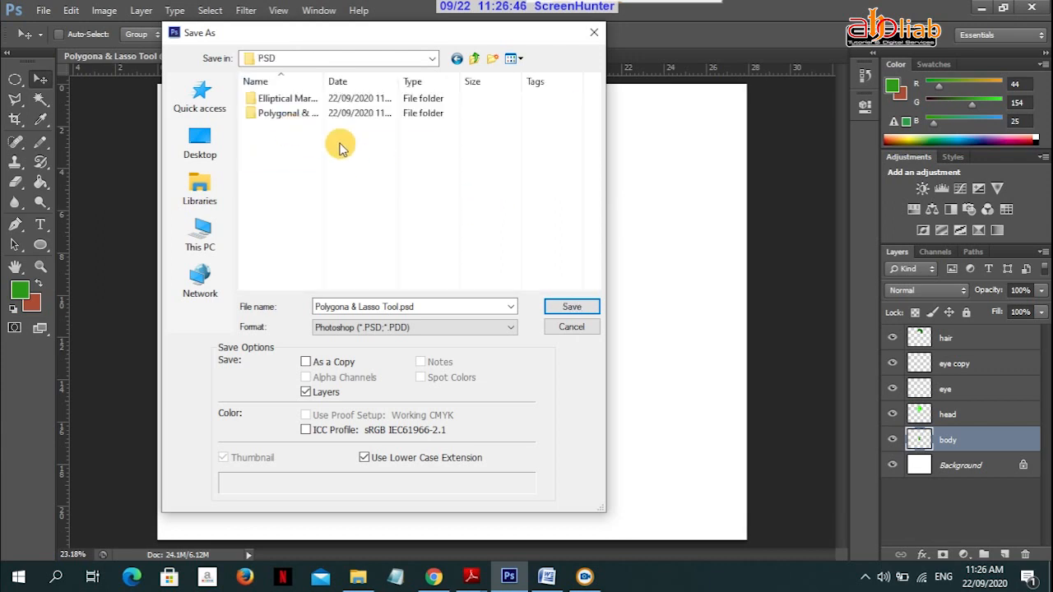
pyautogui.doubleClick(296, 113)
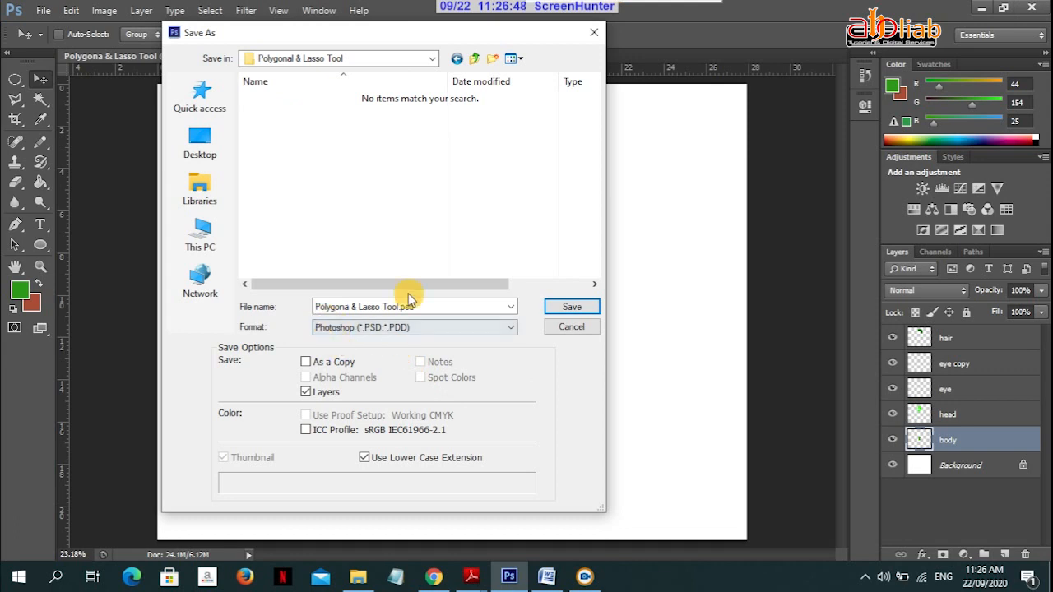
pyautogui.click(574, 307)
pyautogui.click(698, 169)
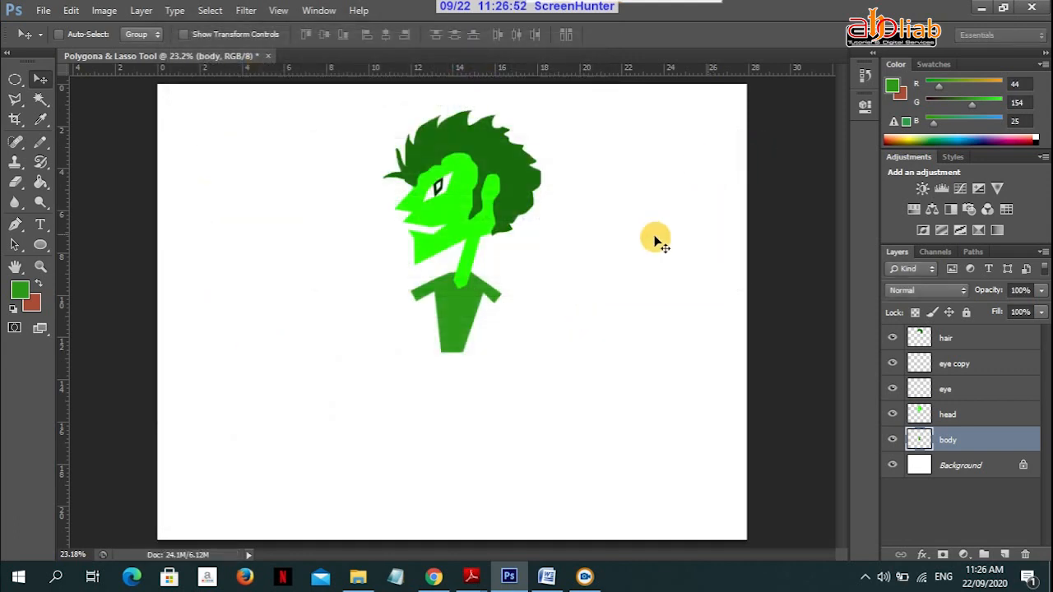
# - Outline both striding legs with pointed feet as one Polygonal Lasso selection, starting and closing at the torso's bottom edge
pyautogui.click(15, 103)
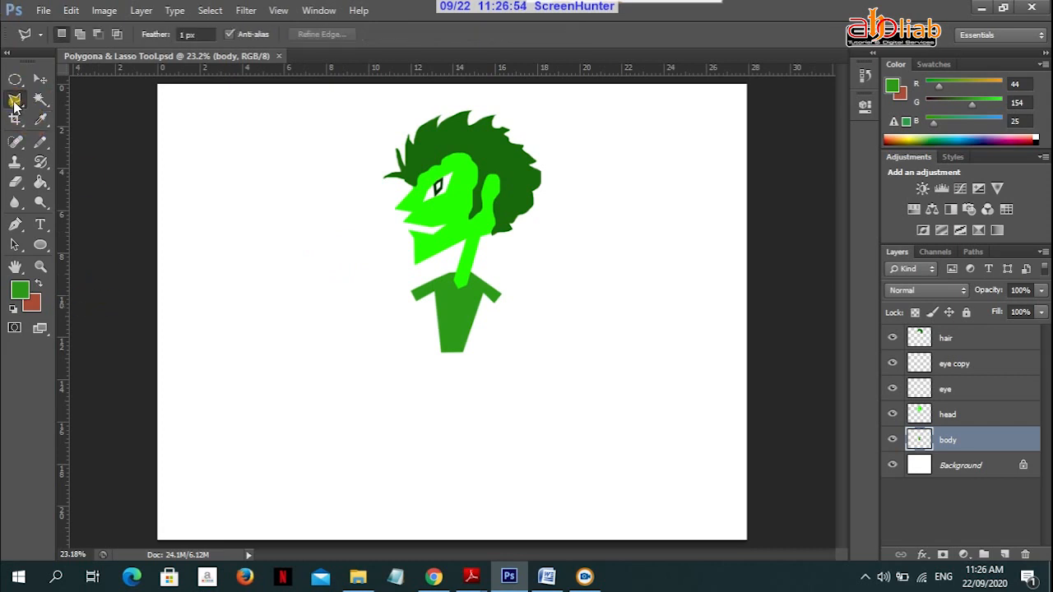
pyautogui.click(440, 353)
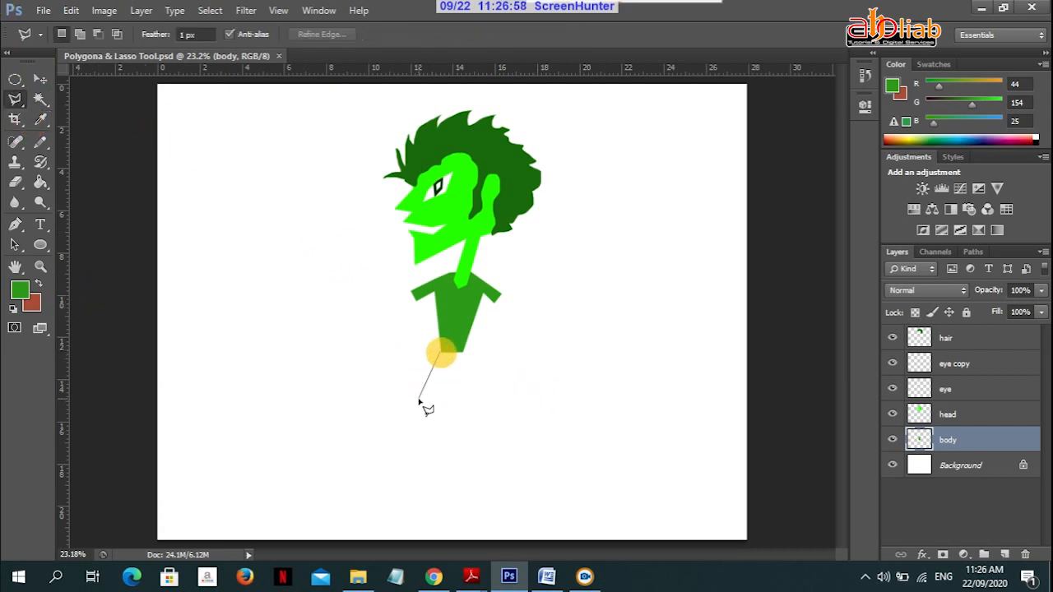
pyautogui.click(410, 394)
pyautogui.click(392, 487)
pyautogui.click(376, 499)
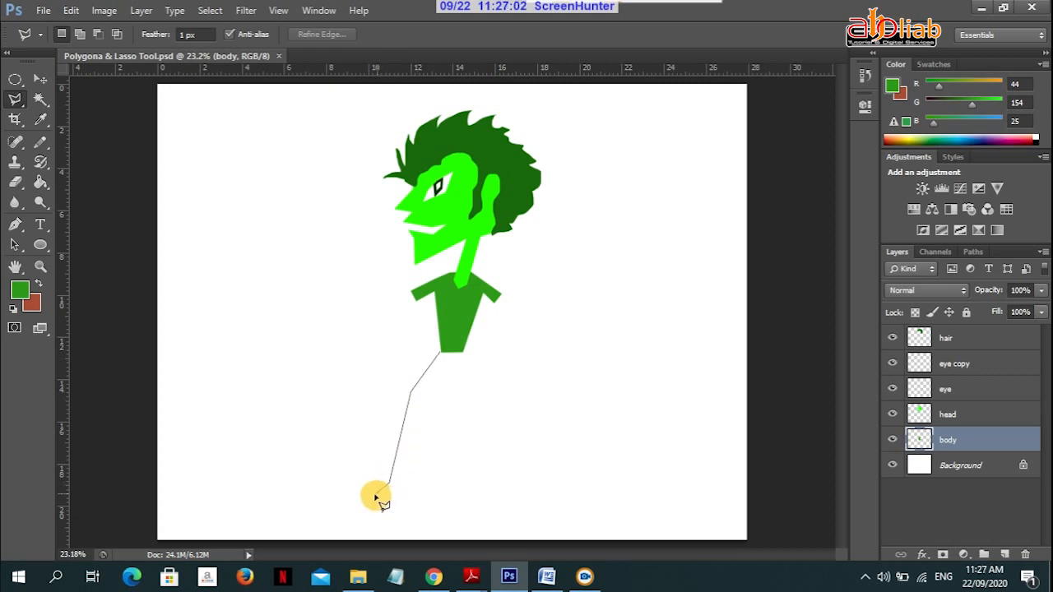
pyautogui.click(400, 486)
pyautogui.click(423, 398)
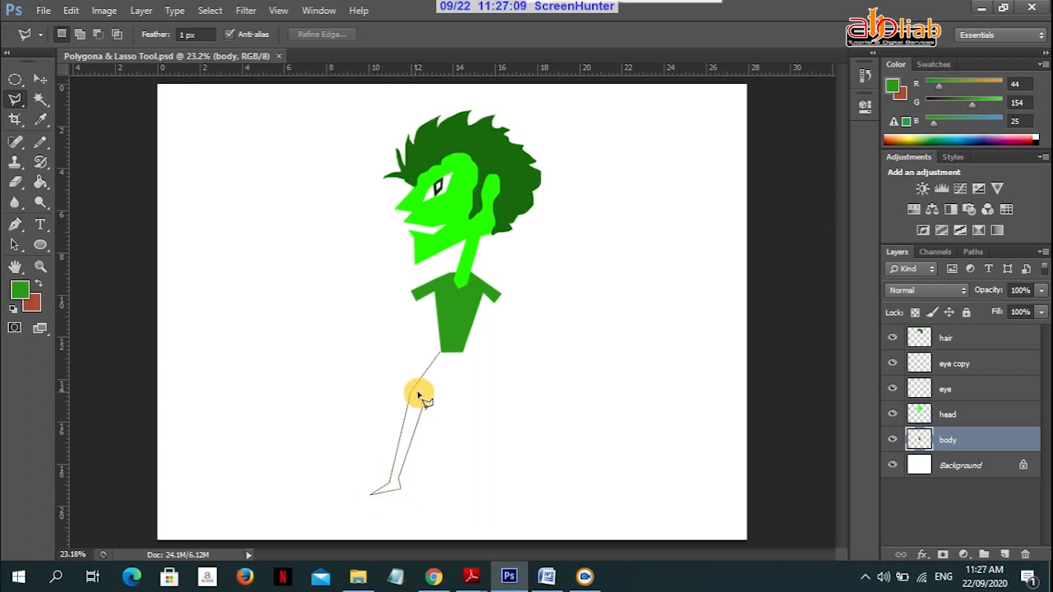
pyautogui.click(451, 363)
pyautogui.click(494, 409)
pyautogui.click(501, 414)
pyautogui.click(502, 425)
pyautogui.click(544, 480)
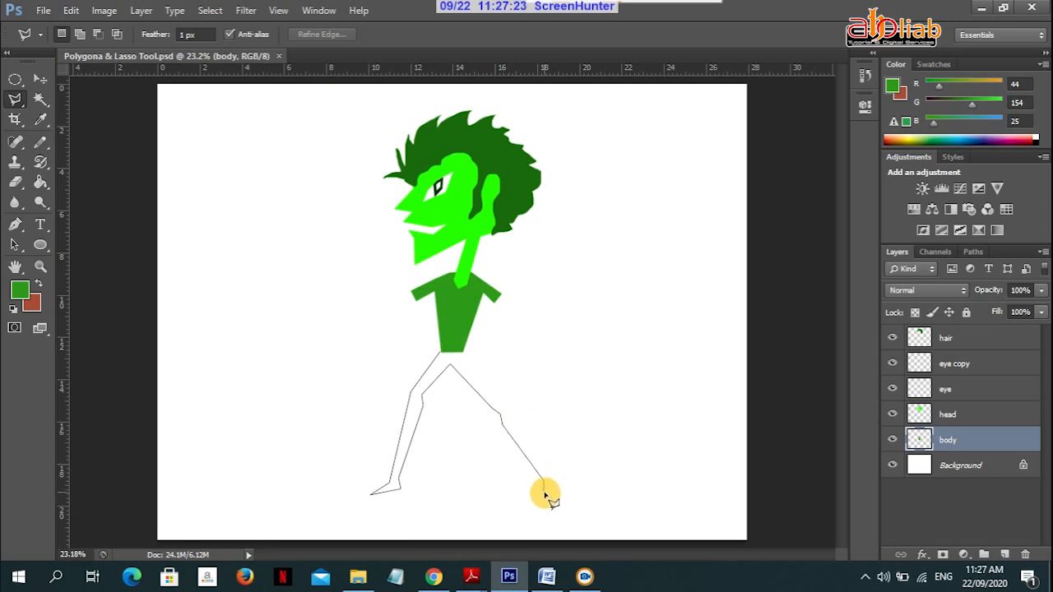
pyautogui.click(544, 492)
pyautogui.click(571, 516)
pyautogui.click(563, 484)
pyautogui.click(551, 479)
pyautogui.click(509, 406)
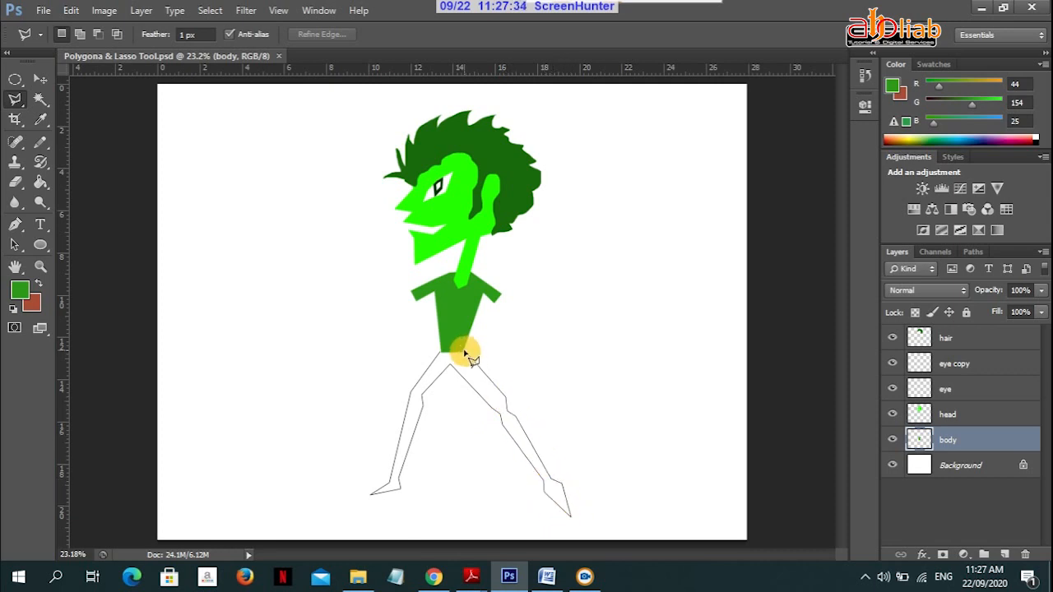
pyautogui.click(465, 351)
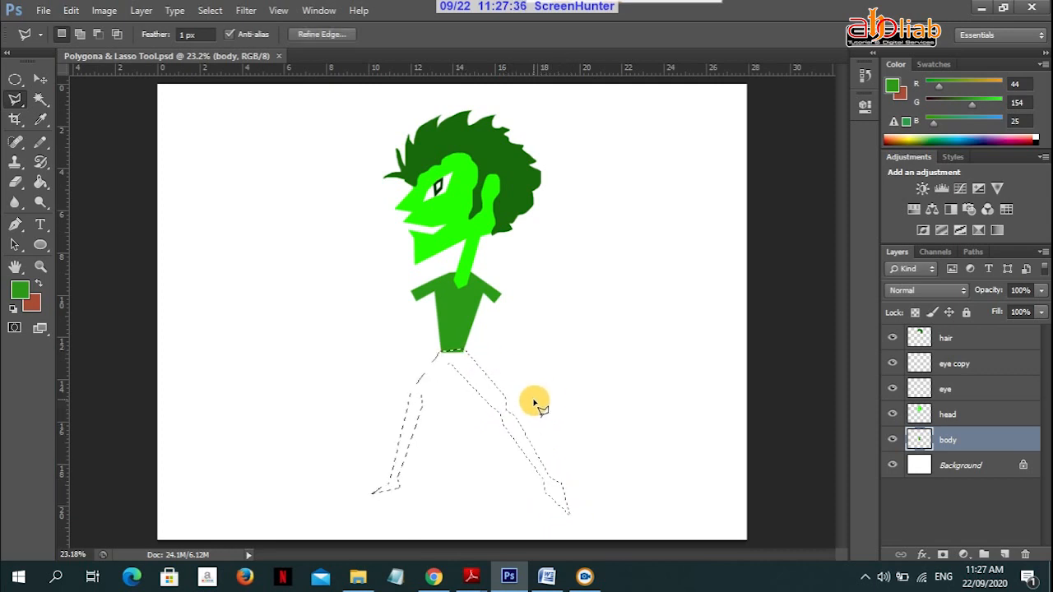
# - Create a new layer named "legs" above the body layer, keeping the leg selection active
pyautogui.click(142, 10)
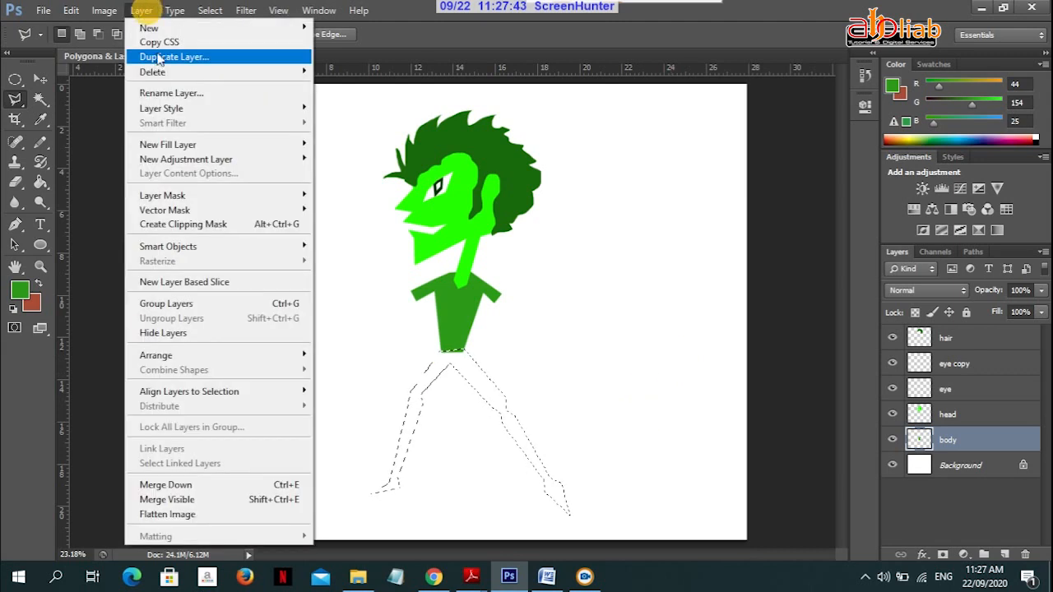
pyautogui.moveTo(164, 28)
pyautogui.click(403, 30)
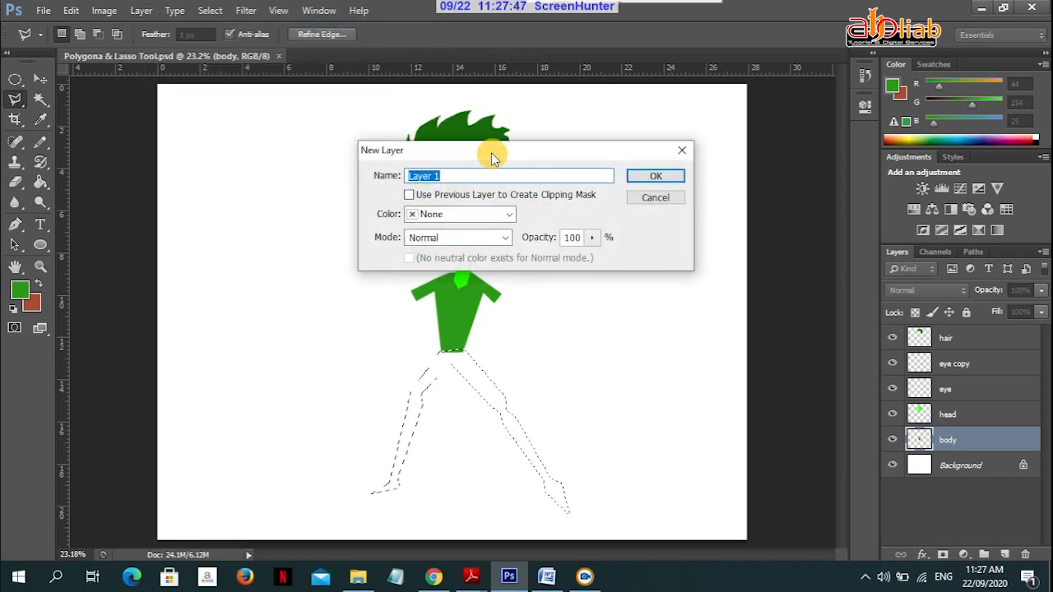
pyautogui.press('BackSpace')
pyautogui.write('legs')
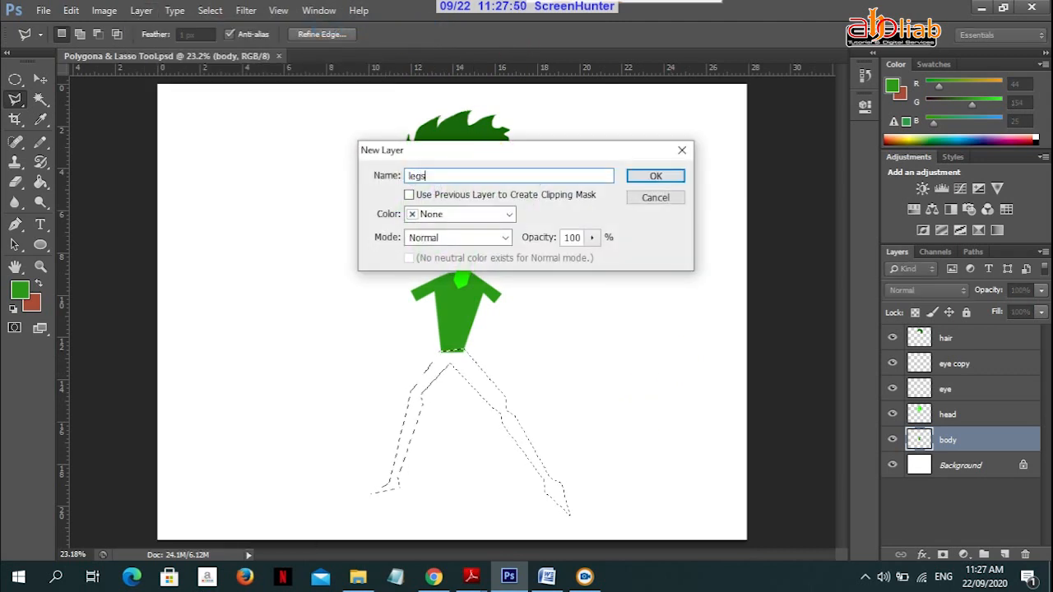
pyautogui.press('Return')
# - Set the foreground color to near-black green #071605, fill the leg selection with the Paint Bucket, and deselect
pyautogui.click(17, 287)
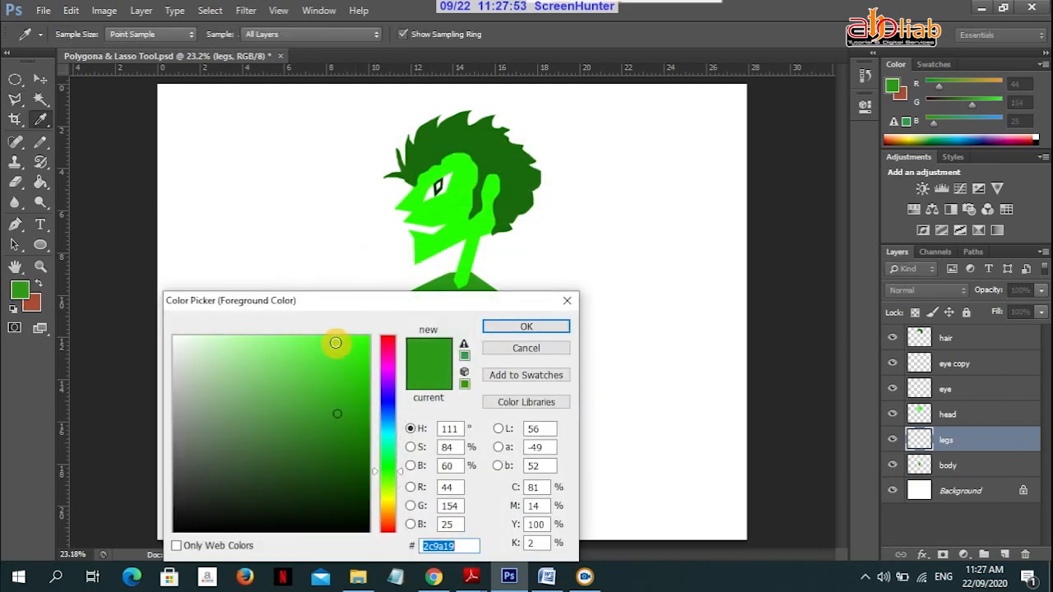
pyautogui.click(326, 514)
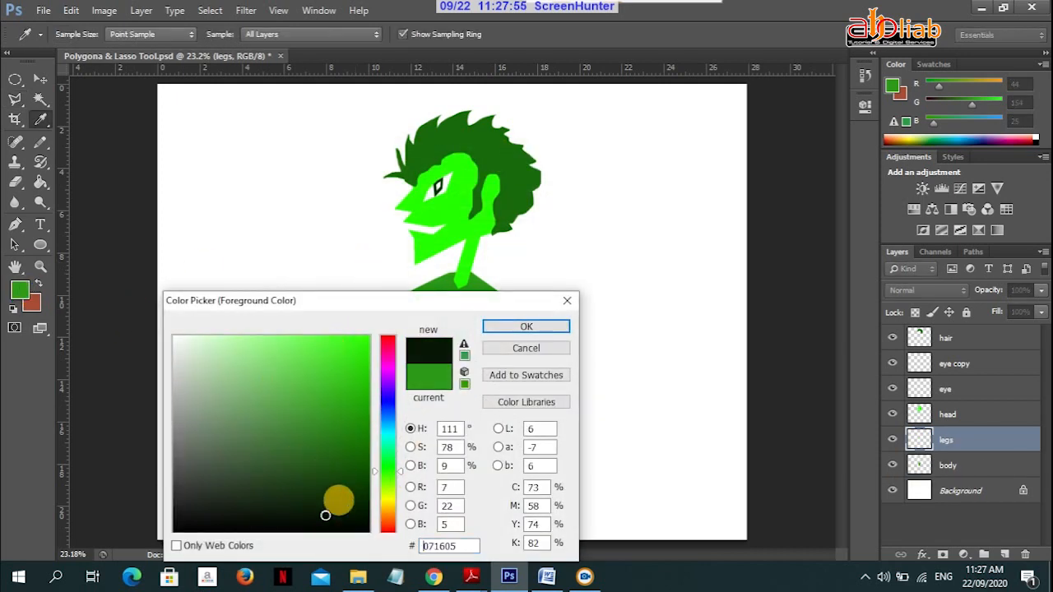
pyautogui.click(519, 327)
pyautogui.click(41, 182)
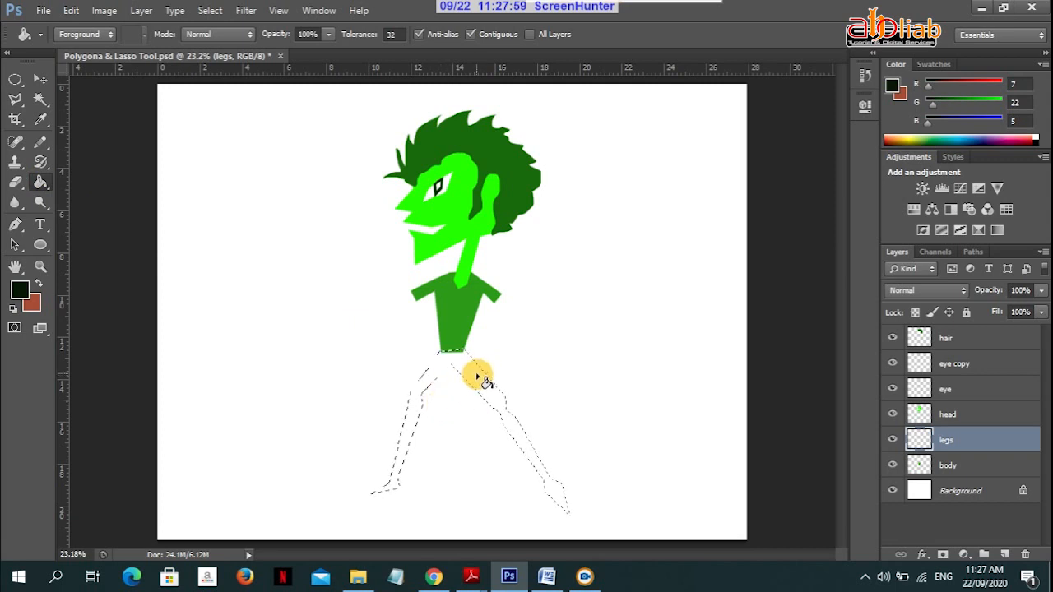
pyautogui.click(479, 378)
pyautogui.hotkey('ctrl', 'd')
pyautogui.click(40, 79)
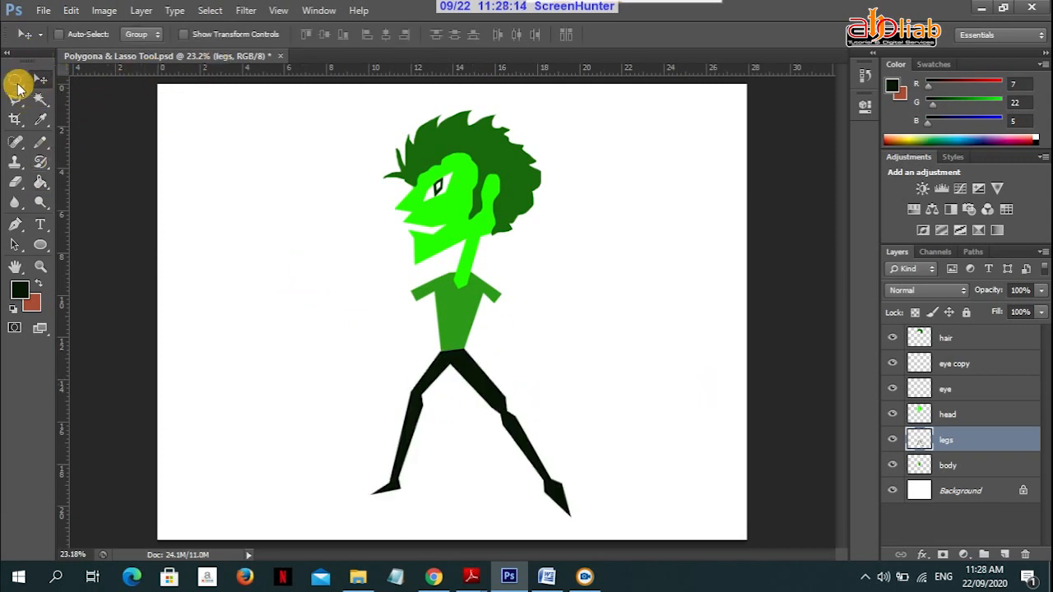
# - Outline the front arm with the Polygonal Lasso, reaching forward from the sleeve on the face's side and ending in a raised hand
pyautogui.click(16, 97)
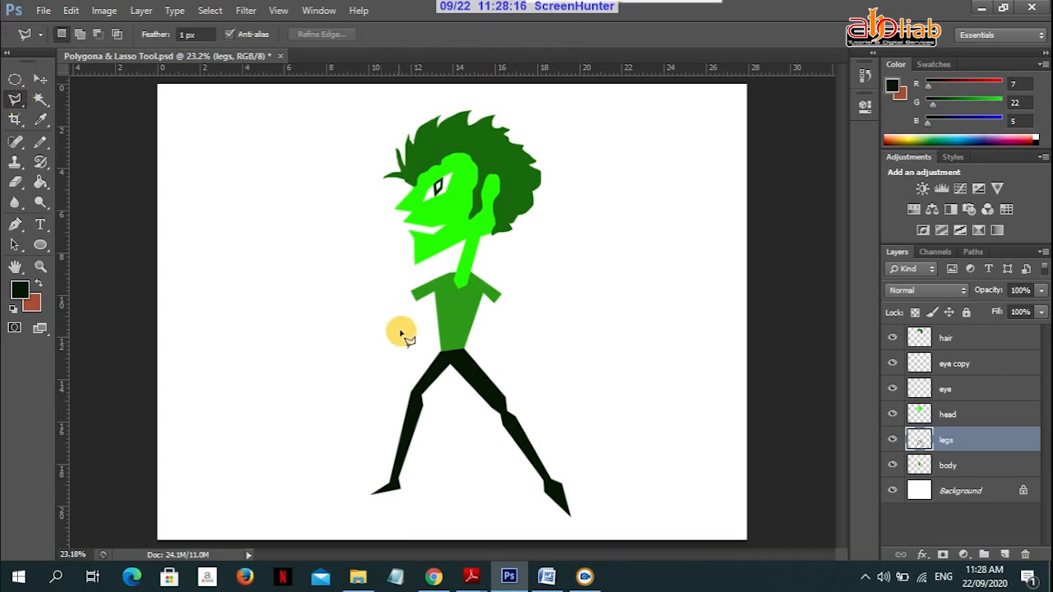
pyautogui.click(406, 296)
pyautogui.click(370, 314)
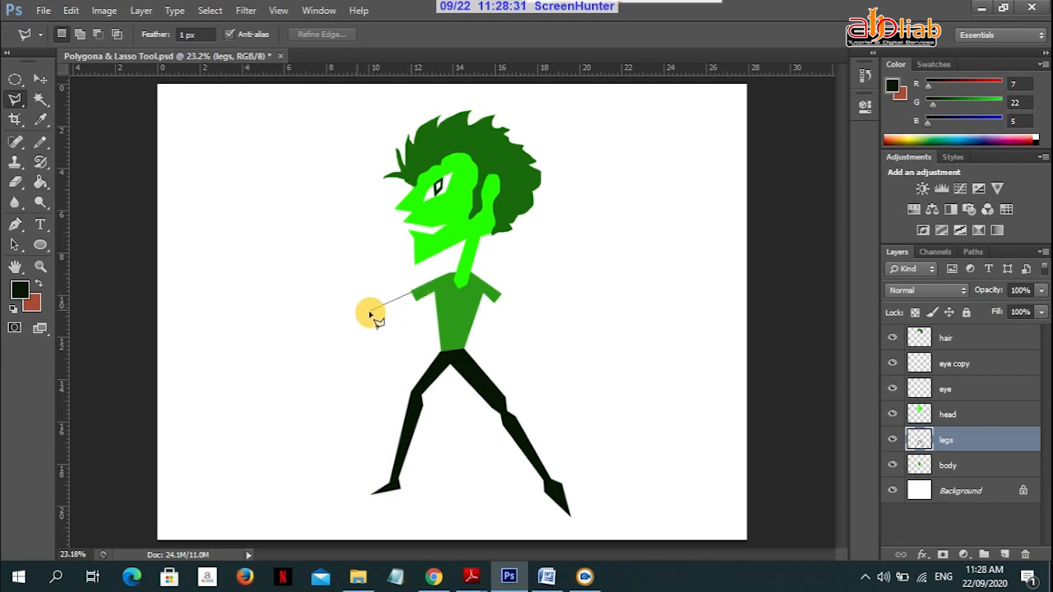
pyautogui.click(319, 302)
pyautogui.click(316, 311)
pyautogui.click(328, 314)
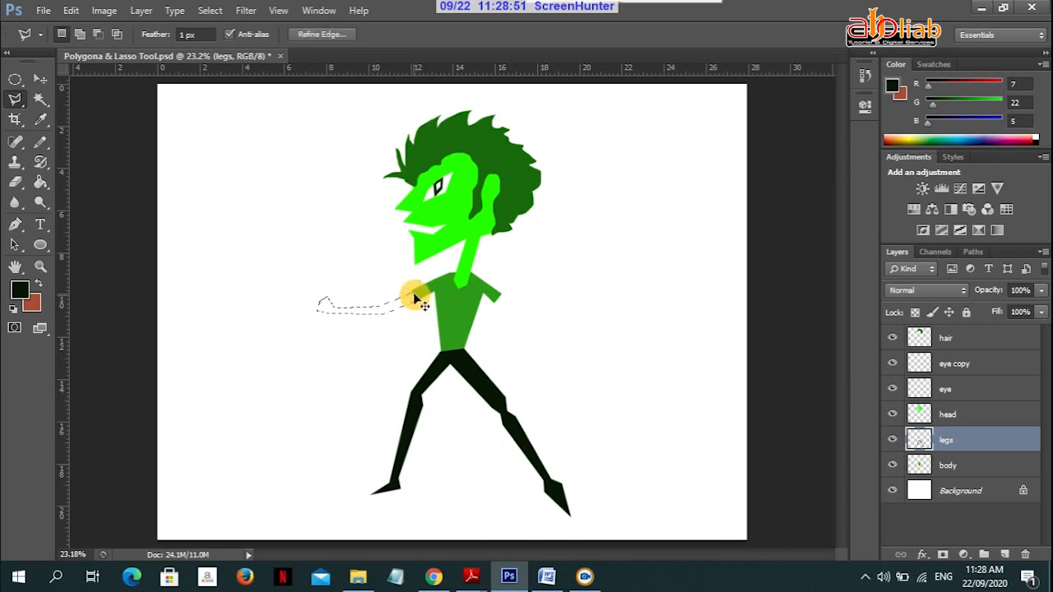
pyautogui.click(414, 297)
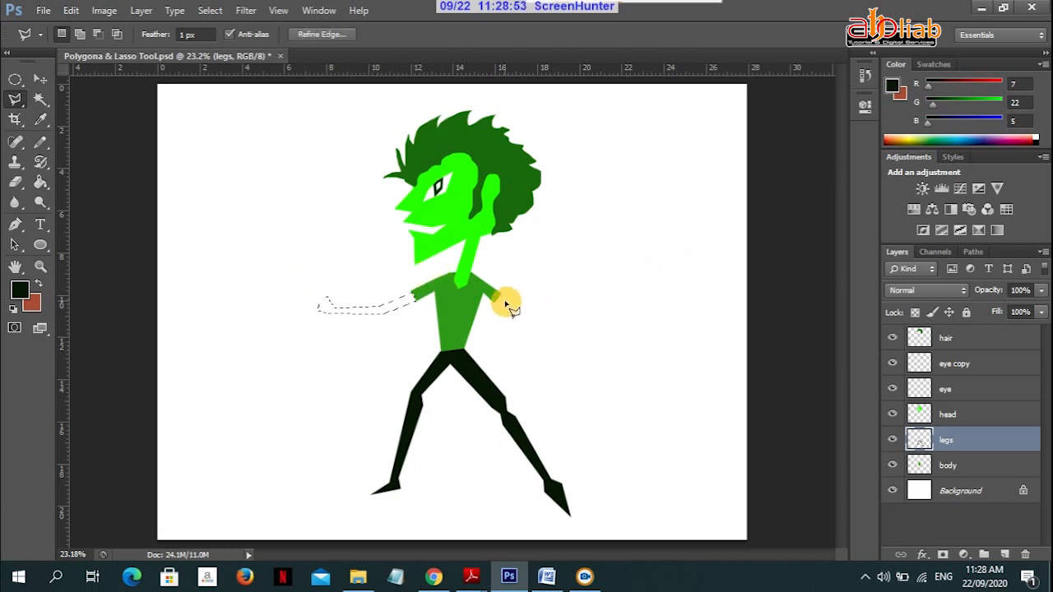
# - Create a new layer named "right arm" above the legs layer for the forward arm selection
pyautogui.click(141, 10)
pyautogui.moveTo(161, 28)
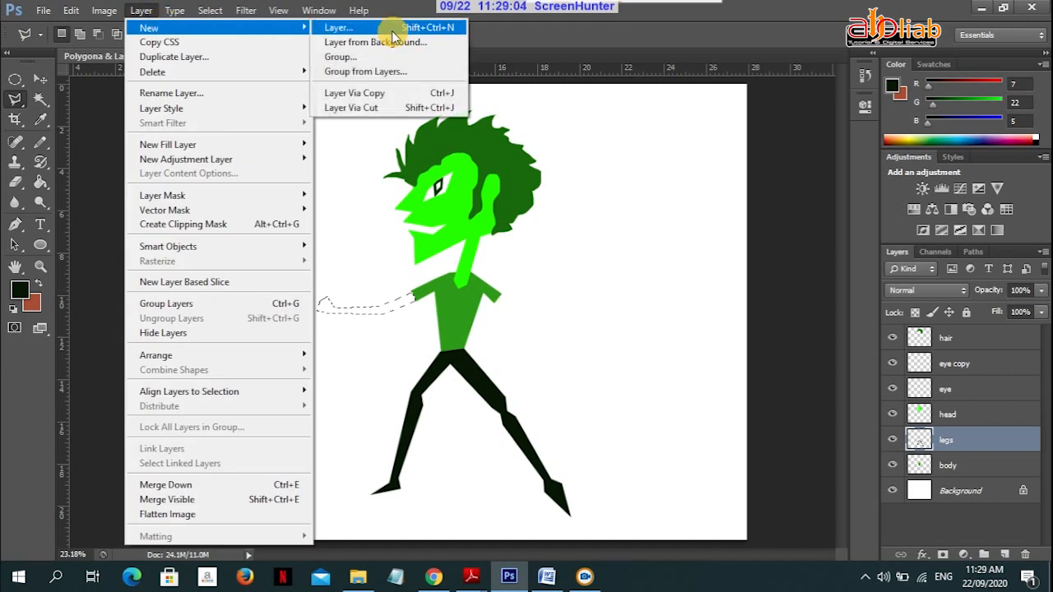
pyautogui.click(395, 30)
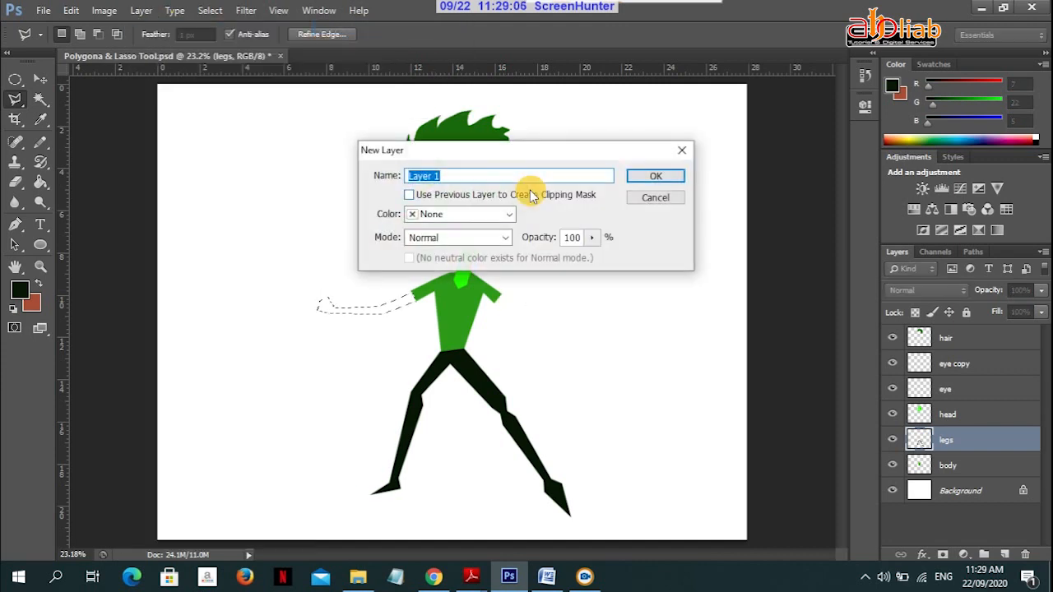
pyautogui.write('rig')
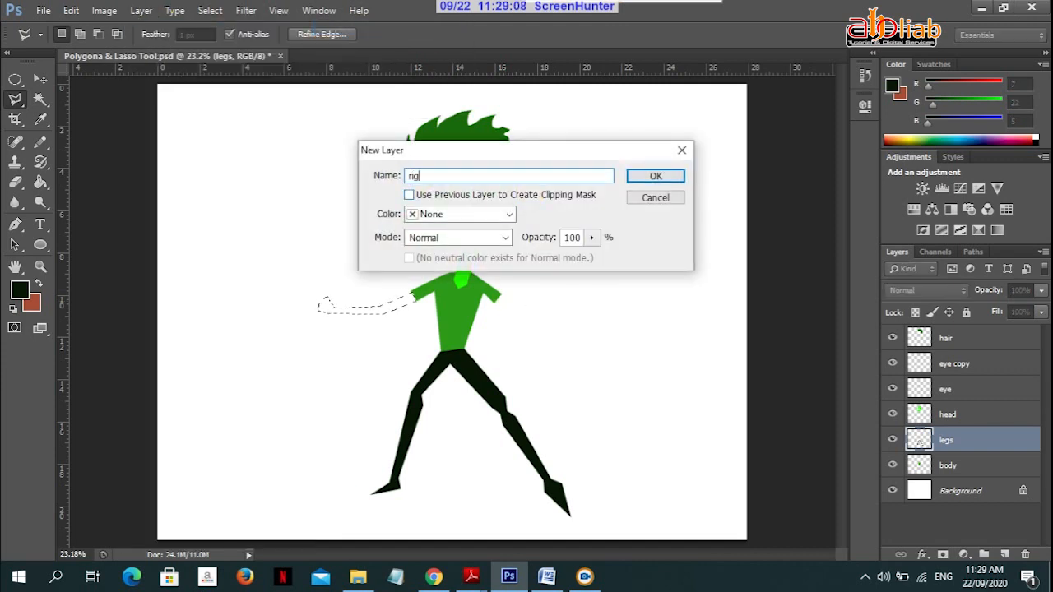
pyautogui.write('ht arm')
pyautogui.press('Return')
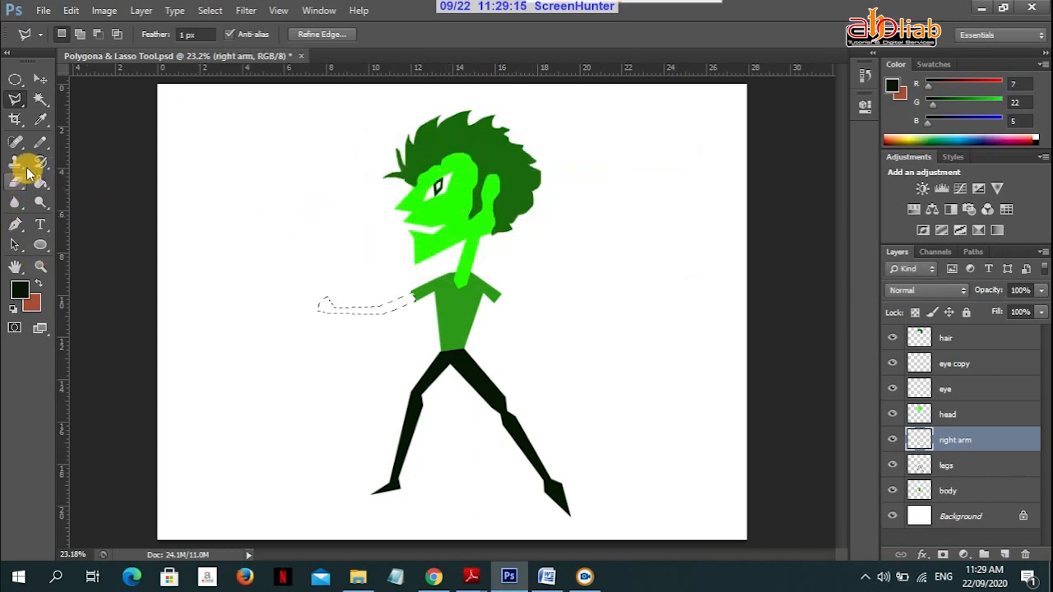
# - Sample the face's bright green with the Eyedropper, fill the forward arm selection with the Paint Bucket, and deselect
pyautogui.click(43, 122)
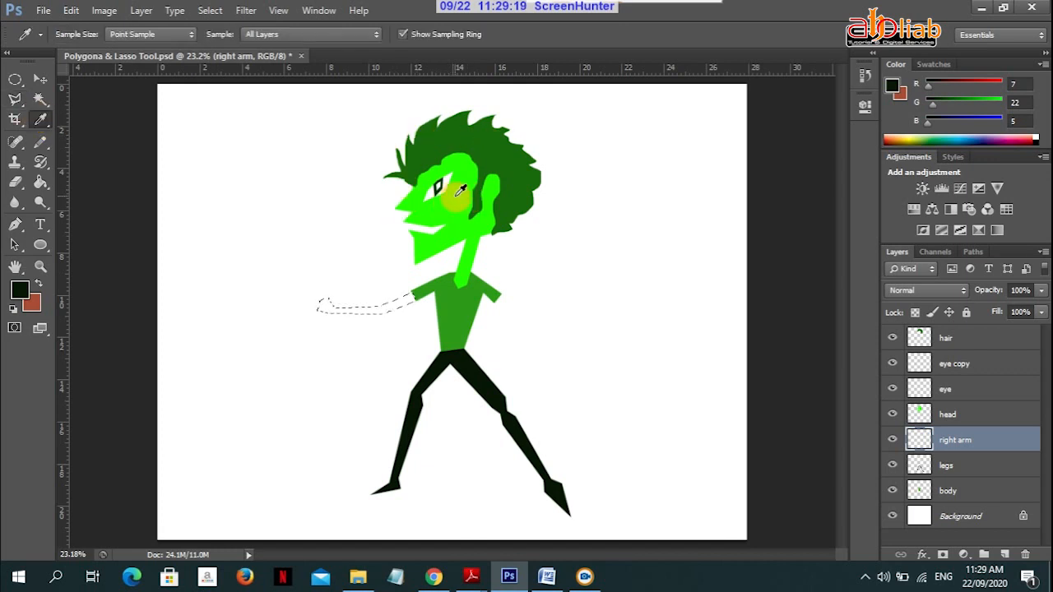
pyautogui.moveTo(461, 189); pyautogui.dragTo(400, 247)
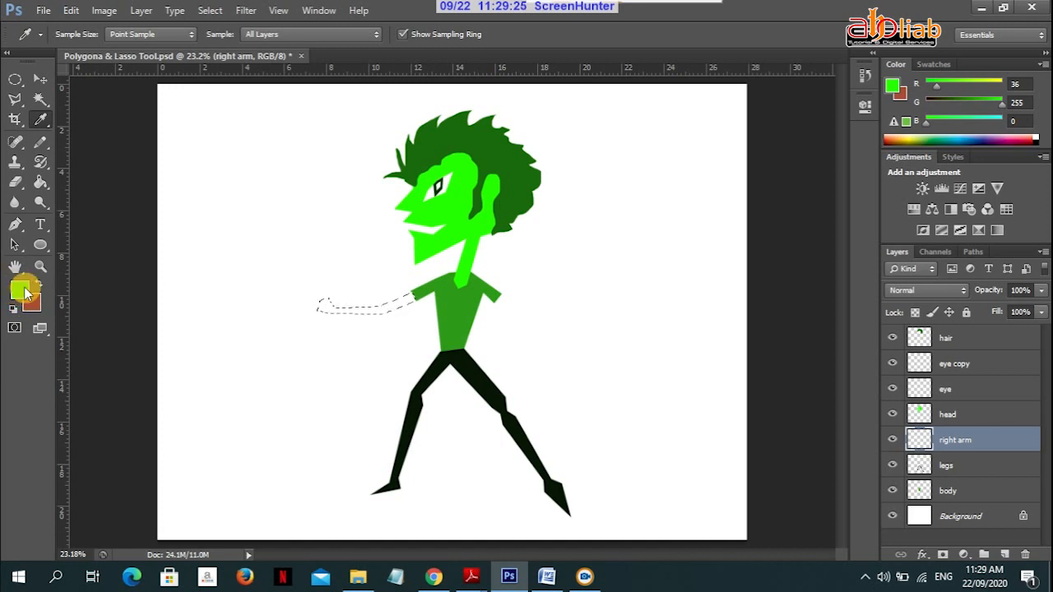
pyautogui.click(37, 185)
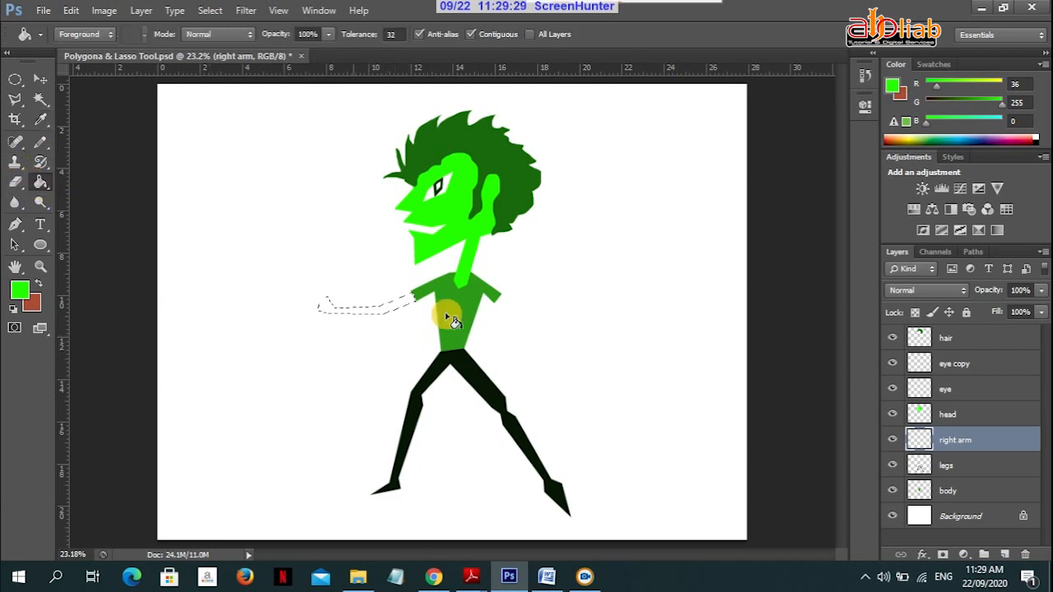
pyautogui.click(376, 310)
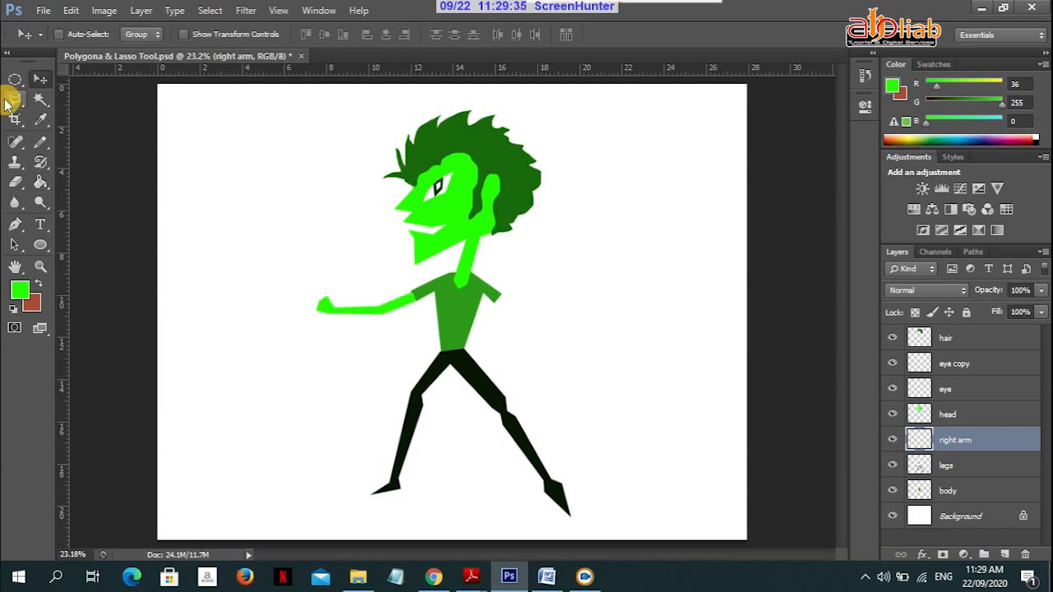
# - Outline the rear arm with the Polygonal Lasso, bending down and back from the other sleeve and ending in a pointed hand
pyautogui.click(8, 100)
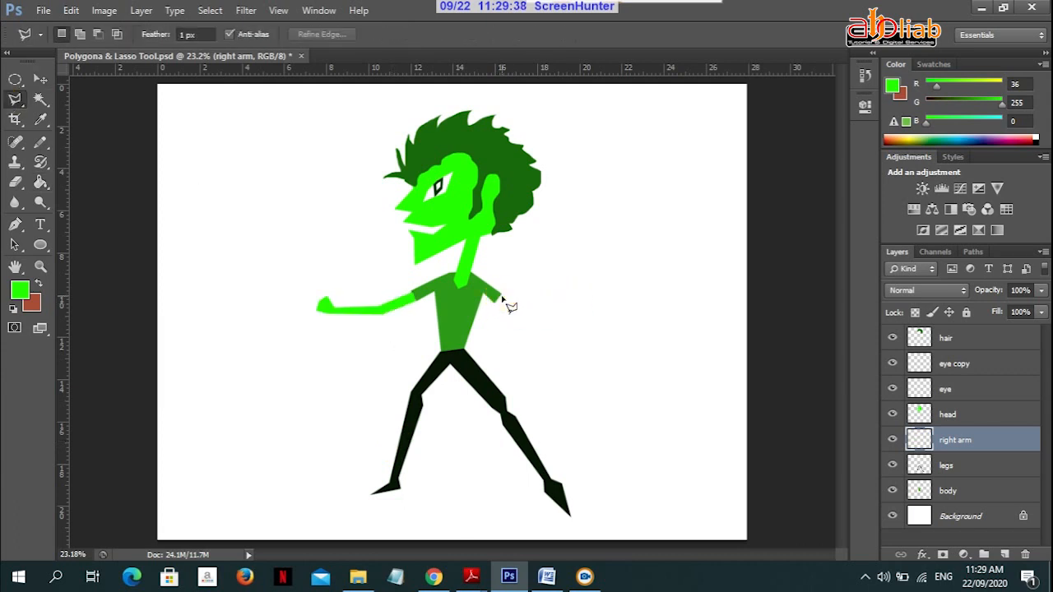
pyautogui.click(531, 325)
pyautogui.click(541, 324)
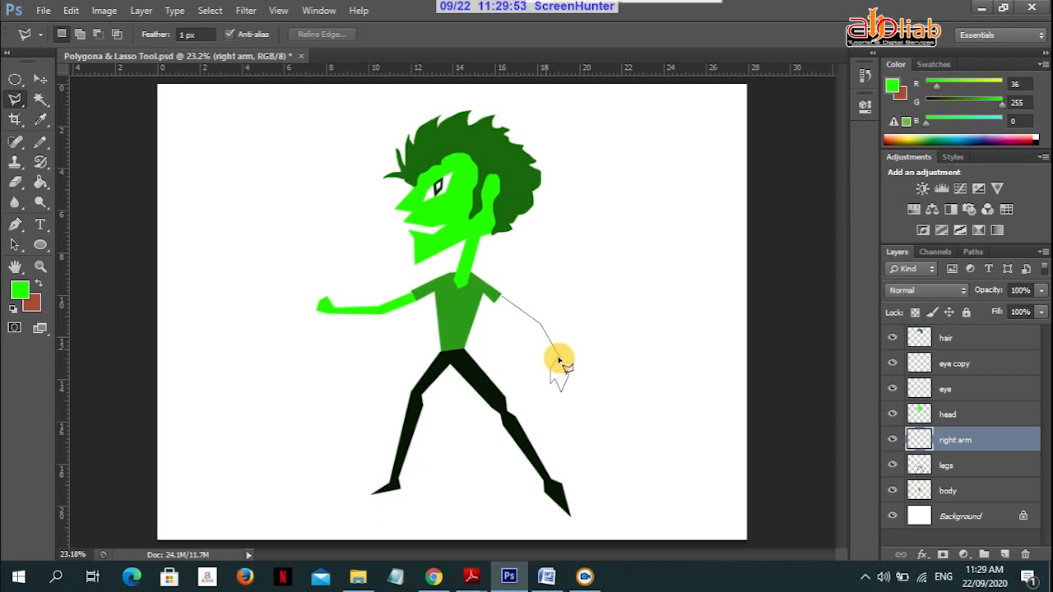
pyautogui.click(554, 367)
pyautogui.click(533, 328)
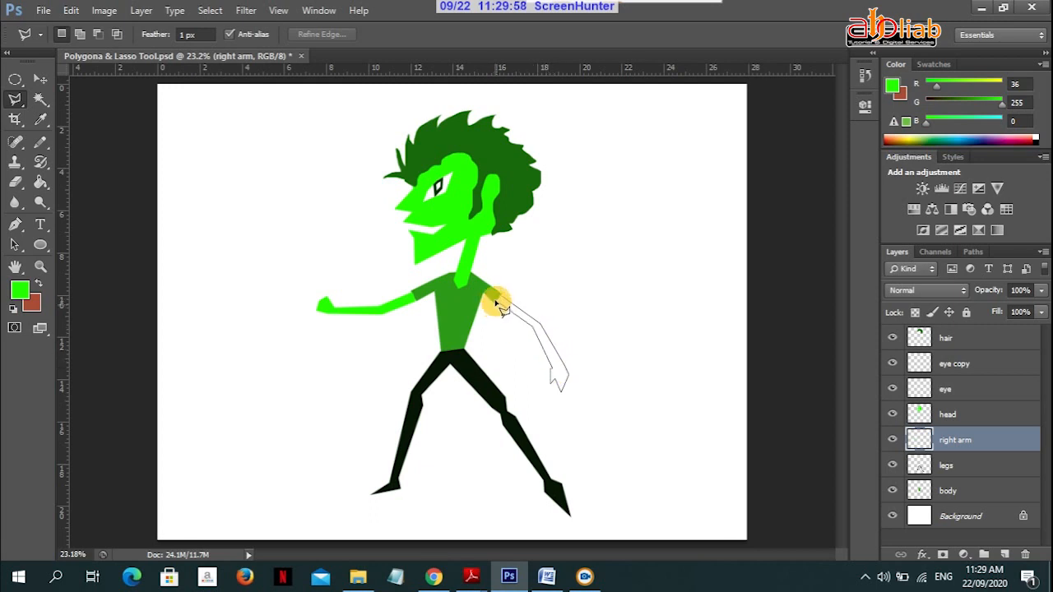
pyautogui.click(496, 304)
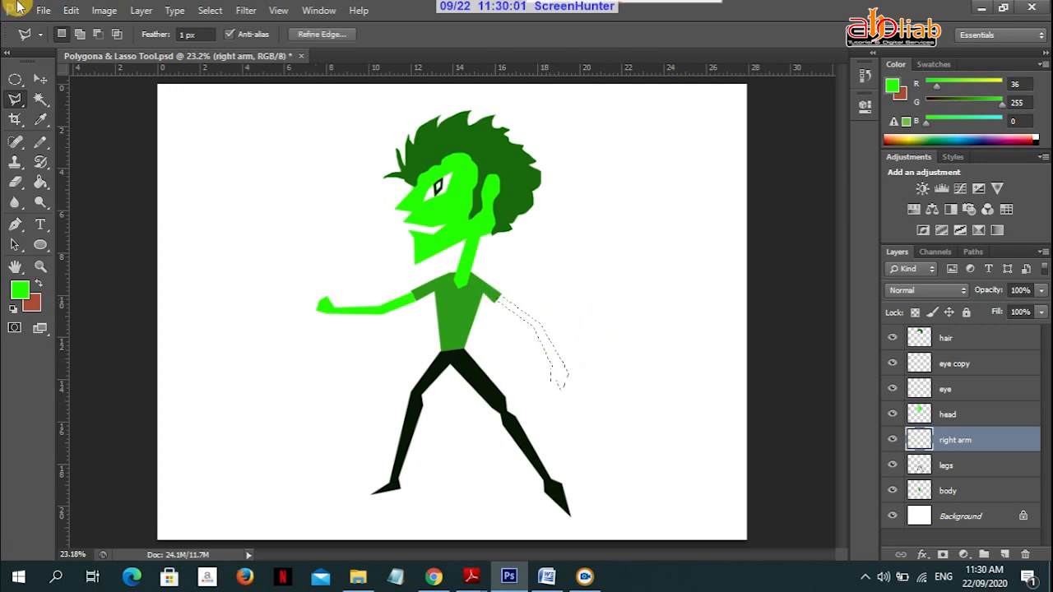
# - Create a new layer named "left arm" above the right arm layer, keeping the rear arm selection active
pyautogui.click(37, 80)
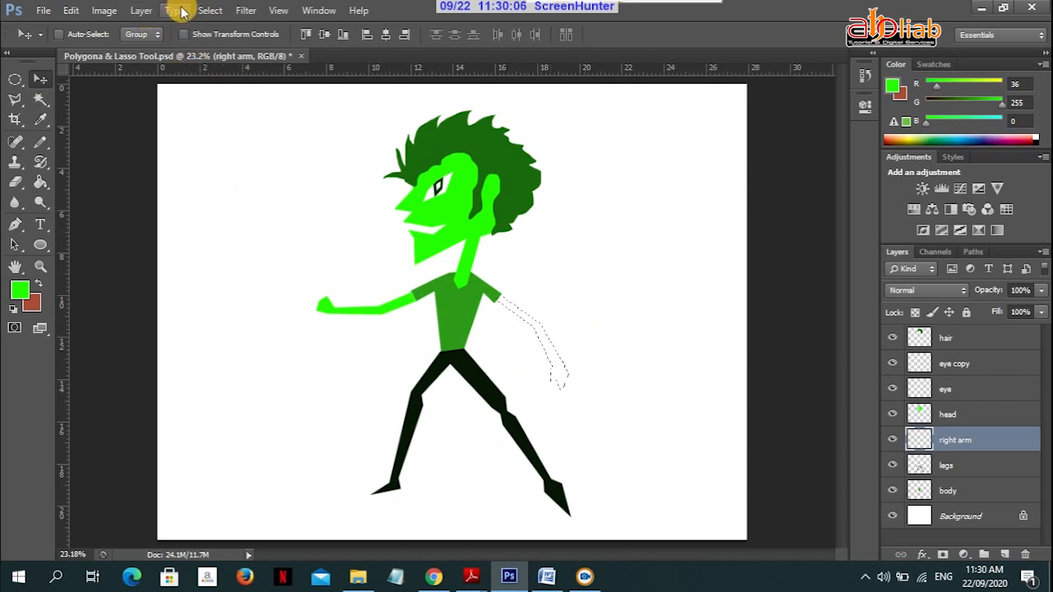
pyautogui.click(152, 13)
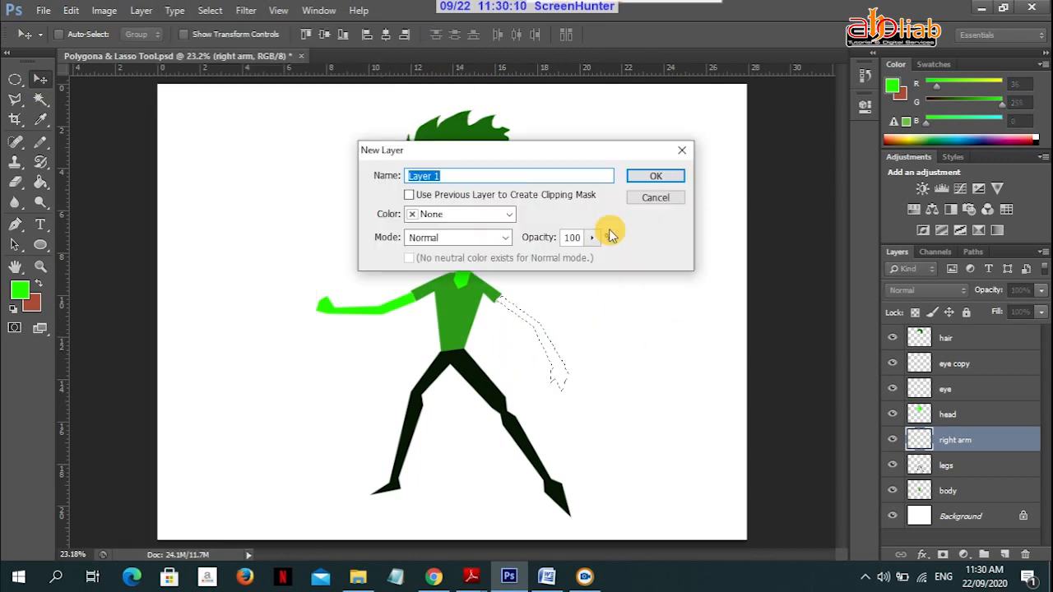
pyautogui.write('left arm')
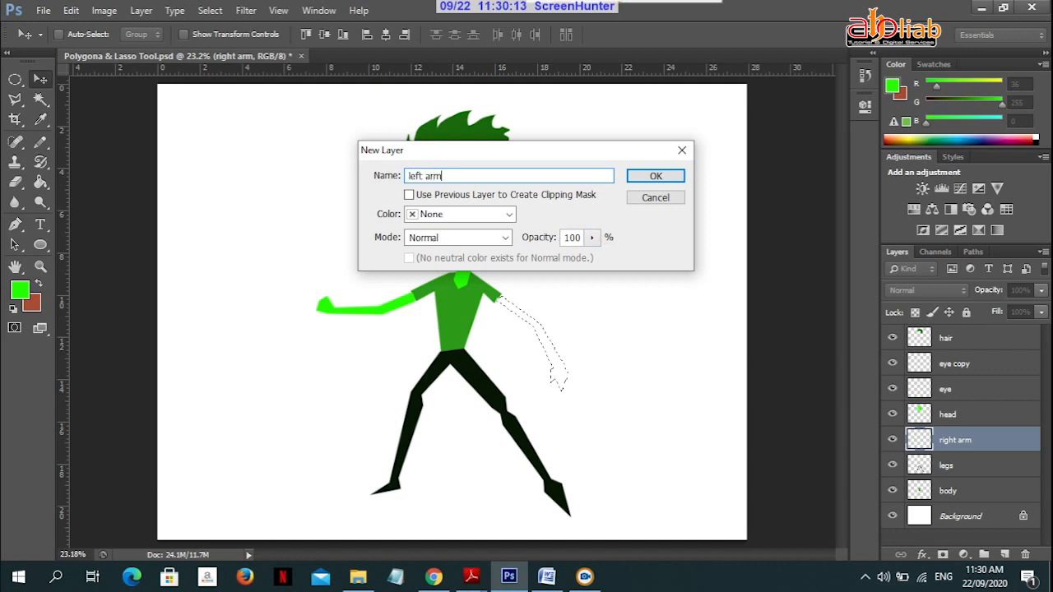
pyautogui.press('Return')
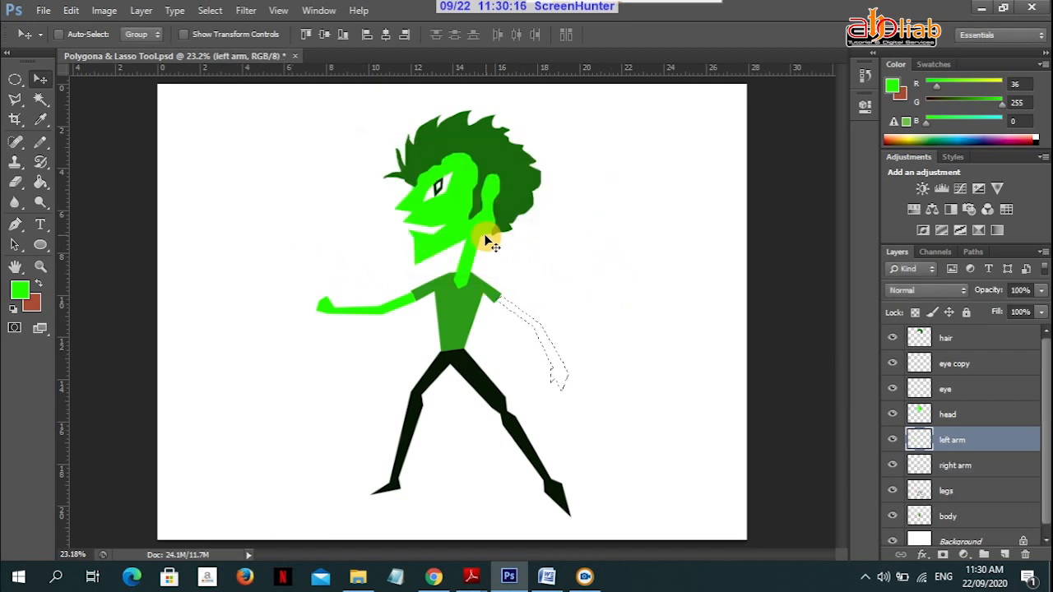
# - Fill the rear arm selection with the current bright green using the Paint Bucket, and deselect
pyautogui.press('g')
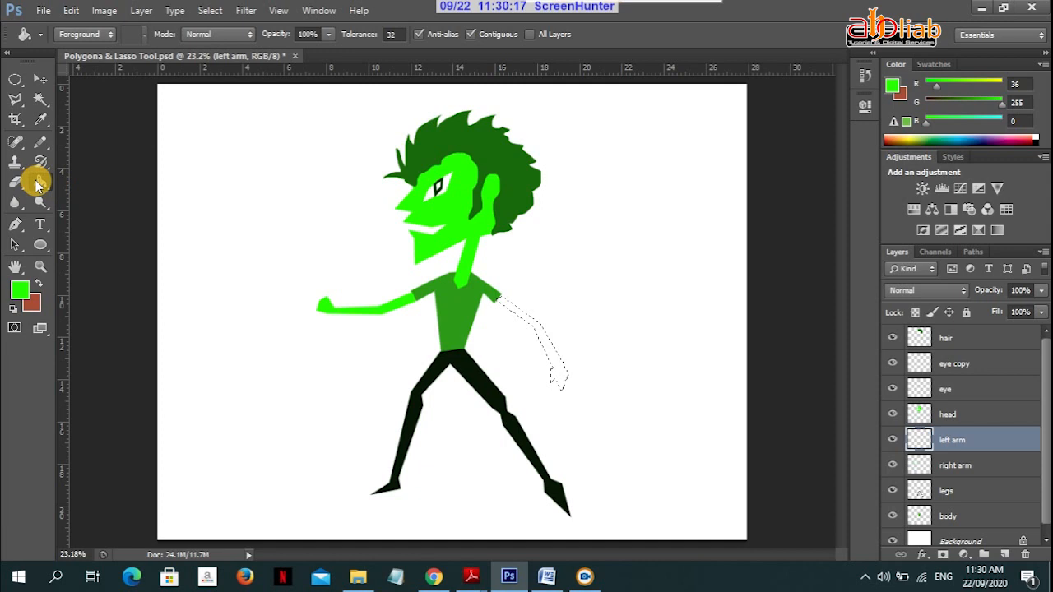
pyautogui.click(502, 315)
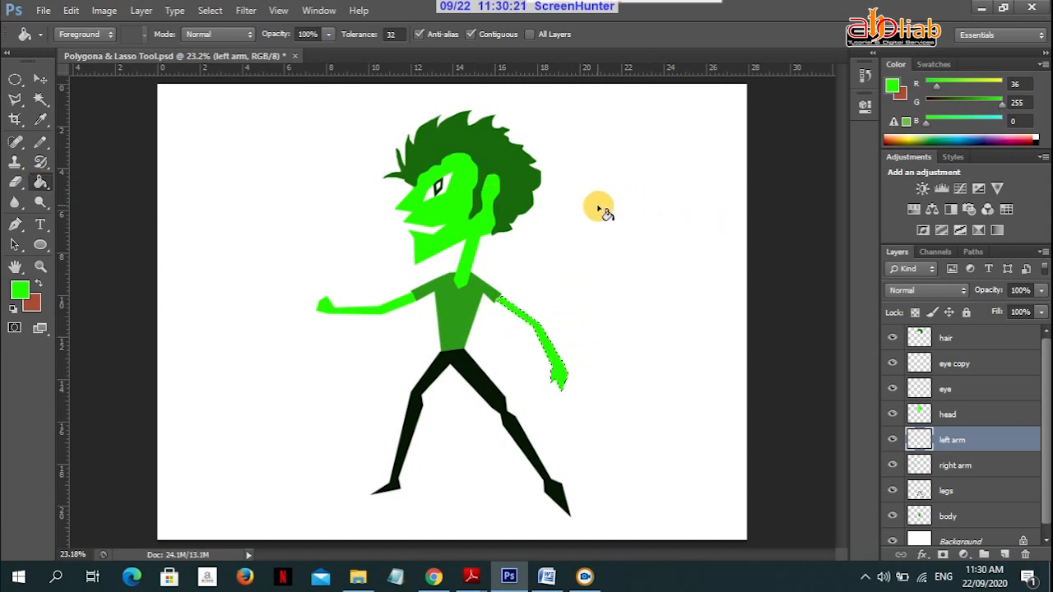
pyautogui.click(40, 79)
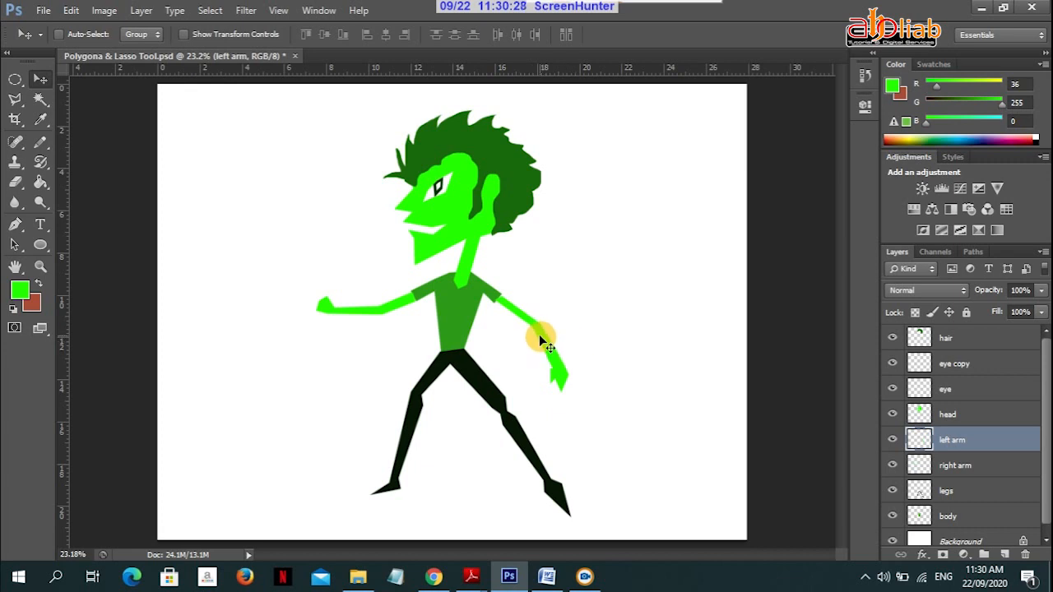
# - Move the rear arm slightly up onto the sleeve and place the left arm layer below the body layer
pyautogui.moveTo(538, 341); pyautogui.dragTo(537, 331)
pyautogui.scroll(-1, 1046, 400)
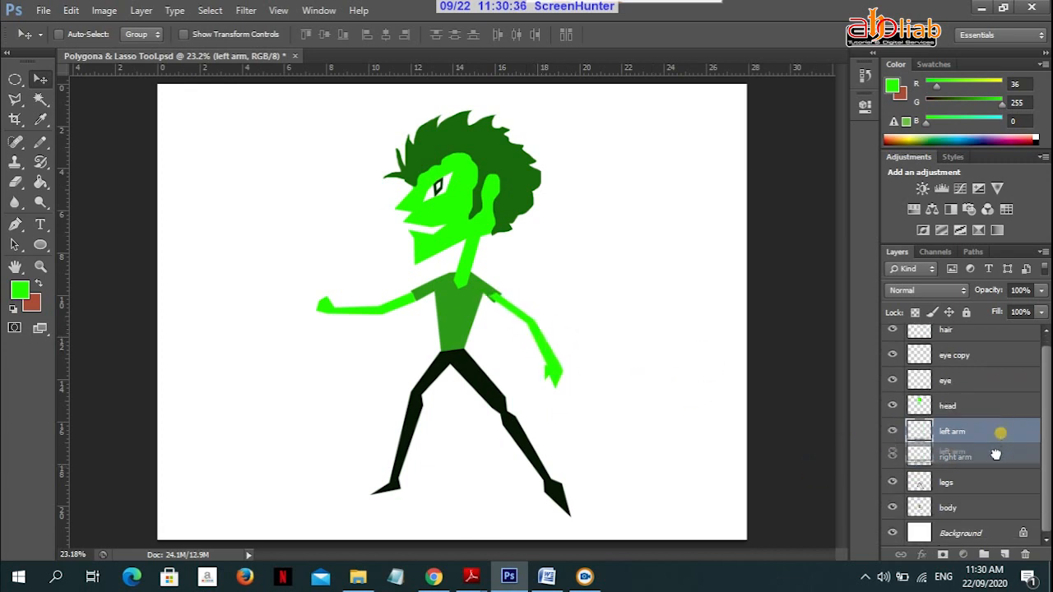
pyautogui.moveTo(997, 433); pyautogui.dragTo(993, 517)
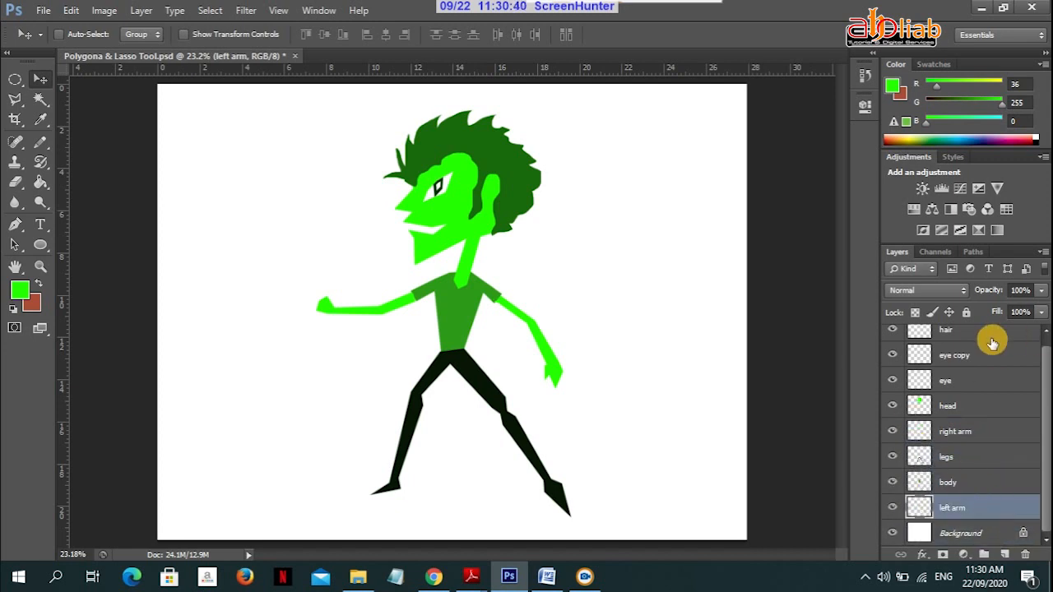
# - Select the forward arm's layer, place it directly below the body layer, fit the arm against the sleeve, and save the document
pyautogui.rightClick(390, 310)
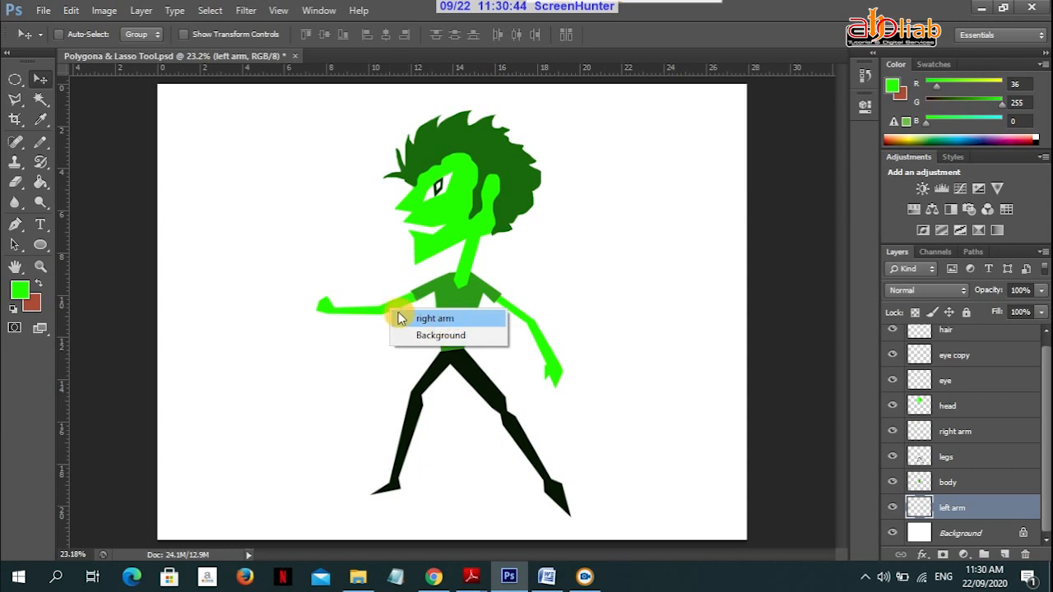
pyautogui.rightClick(393, 304)
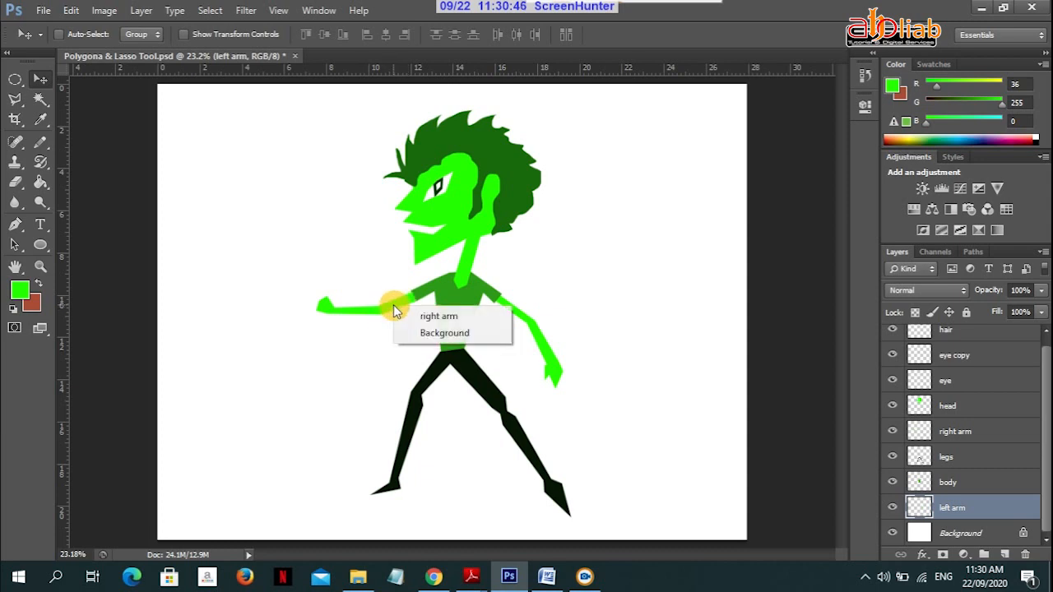
pyautogui.click(436, 317)
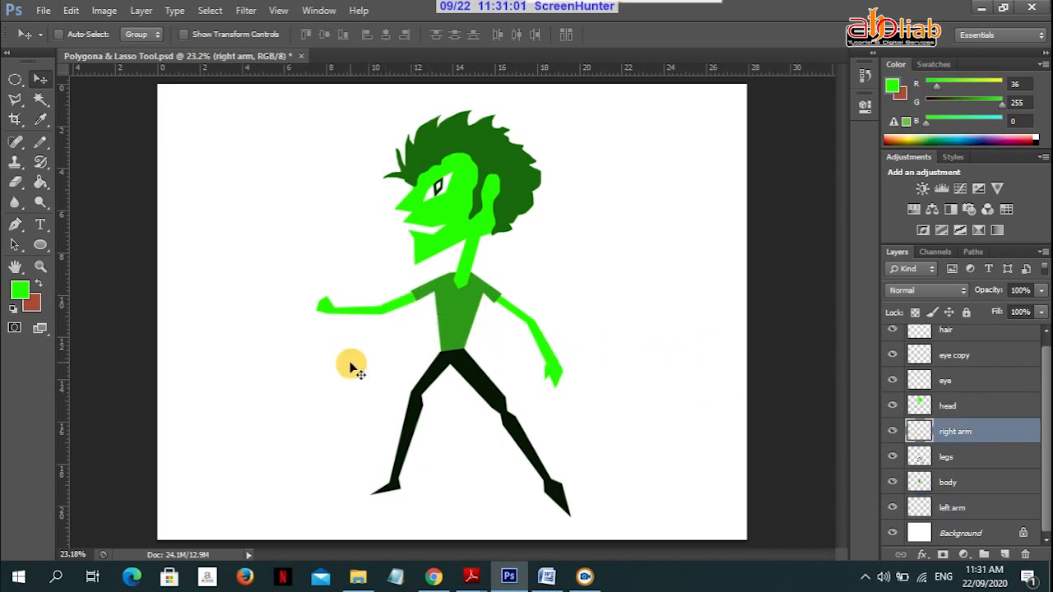
pyautogui.moveTo(994, 442); pyautogui.dragTo(976, 487)
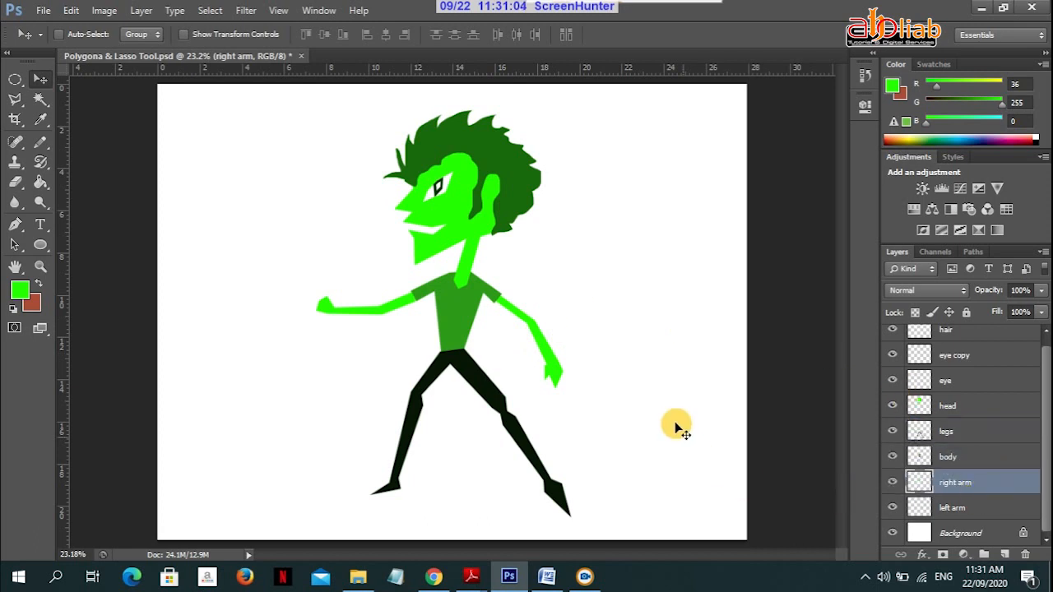
pyautogui.click(45, 10)
pyautogui.click(50, 180)
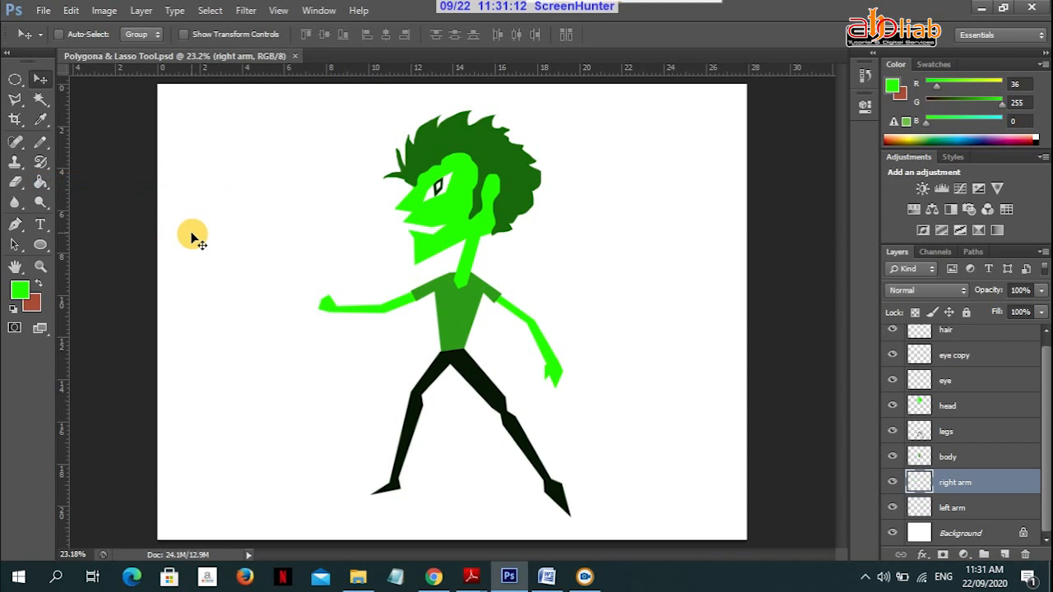
# - Outline a cloud-shaped thought balloon with the Lasso in front of the face, adding three small bubbles leading to the hair
pyautogui.moveTo(16, 110); pyautogui.dragTo(70, 99)
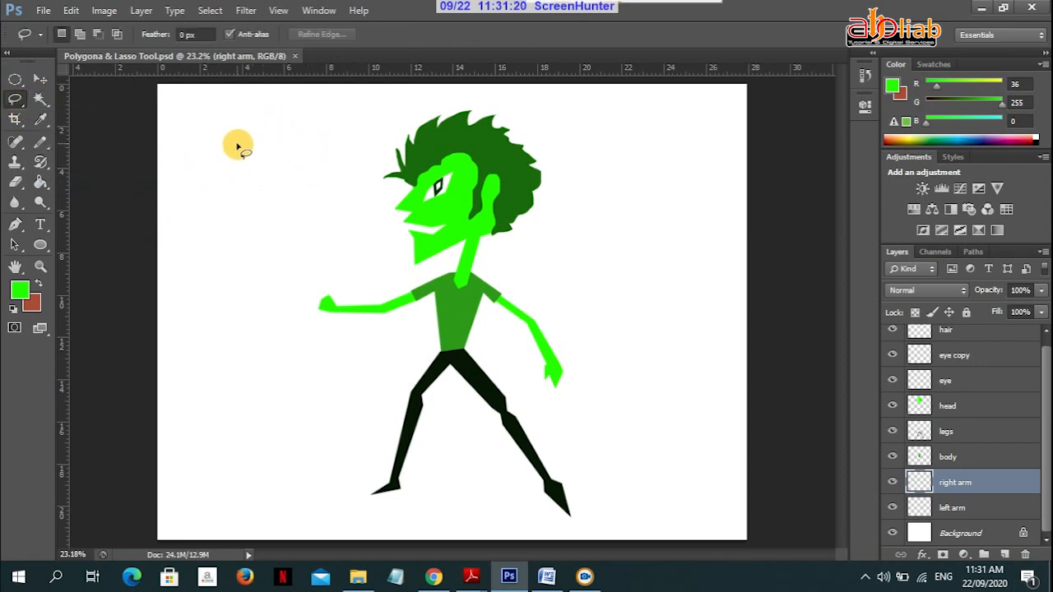
pyautogui.moveTo(237, 140)
pyautogui.mouseDown()
pyautogui.moveTo(202, 159)
pyautogui.moveTo(181, 199)
pyautogui.moveTo(201, 262)
pyautogui.moveTo(253, 272)
pyautogui.moveTo(314, 252)
pyautogui.moveTo(325, 188)
pyautogui.moveTo(286, 107)
pyautogui.moveTo(237, 139)
pyautogui.mouseUp()
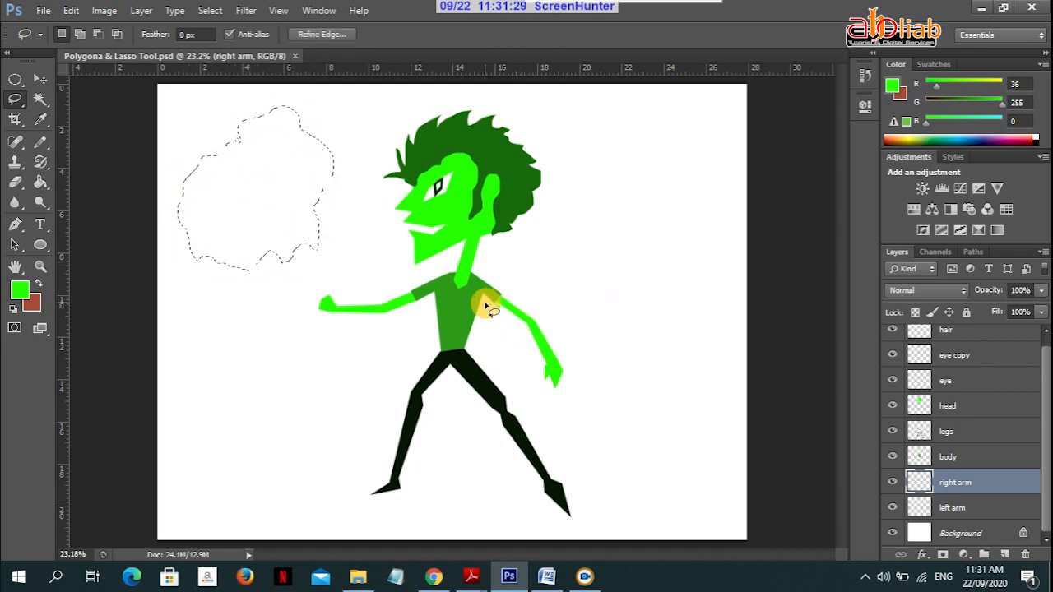
pyautogui.press('shift')
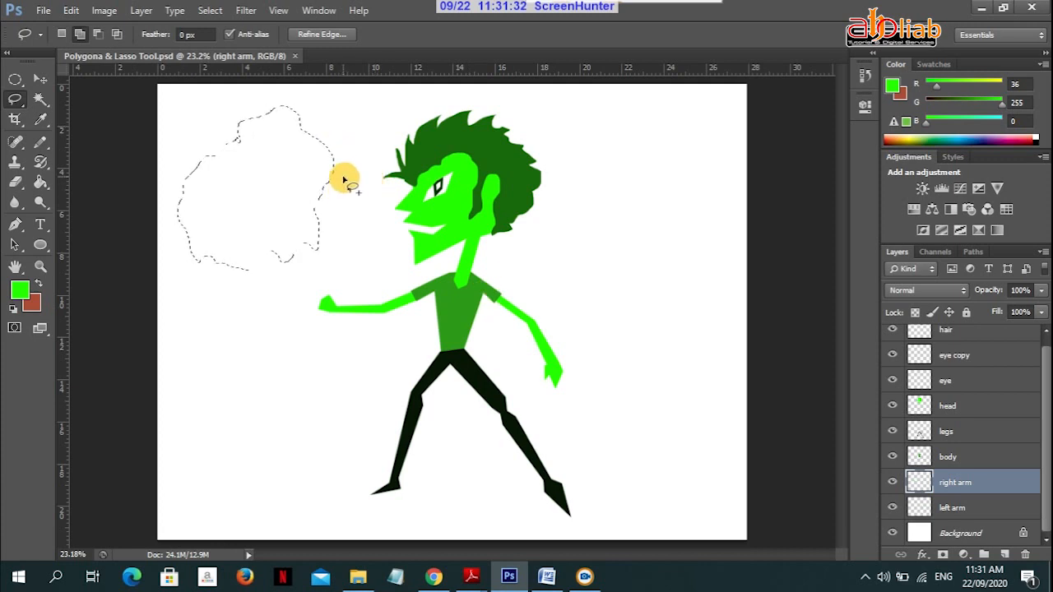
pyautogui.moveTo(341, 144)
pyautogui.mouseDown()
pyautogui.moveTo(360, 127)
pyautogui.moveTo(339, 123)
pyautogui.moveTo(376, 106)
pyautogui.mouseUp()
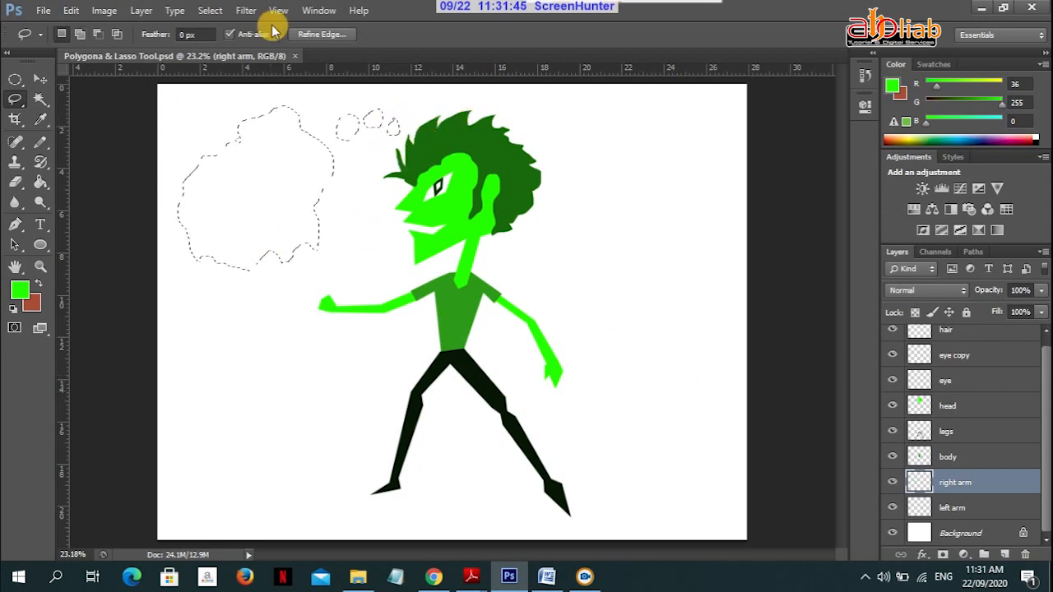
# - Create a new layer named "balloon" above the right arm layer, keeping the thought balloon selection active
pyautogui.click(141, 10)
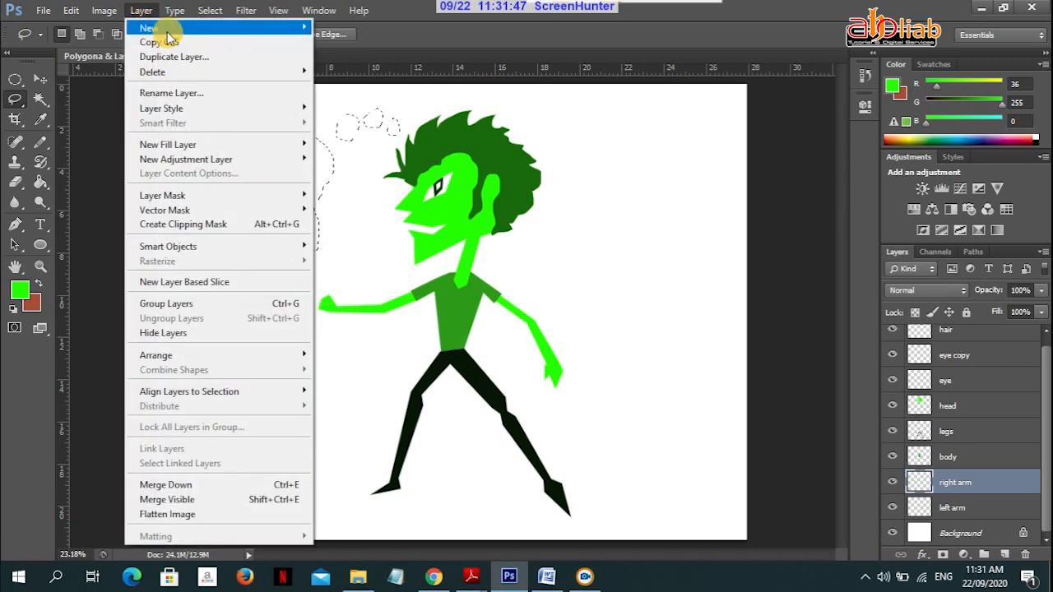
pyautogui.click(386, 28)
pyautogui.write('balloon')
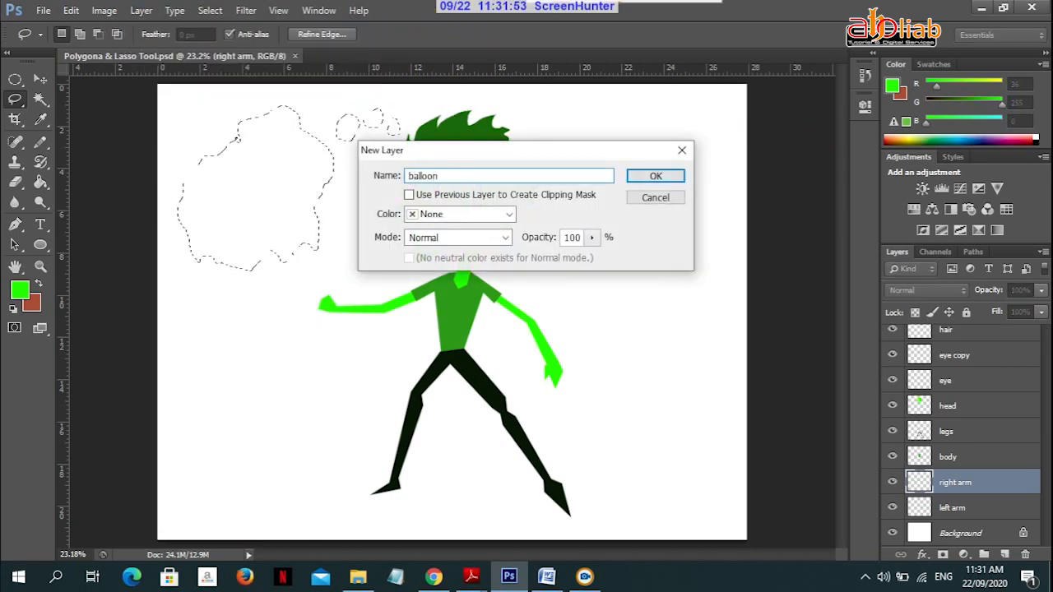
pyautogui.press('Return')
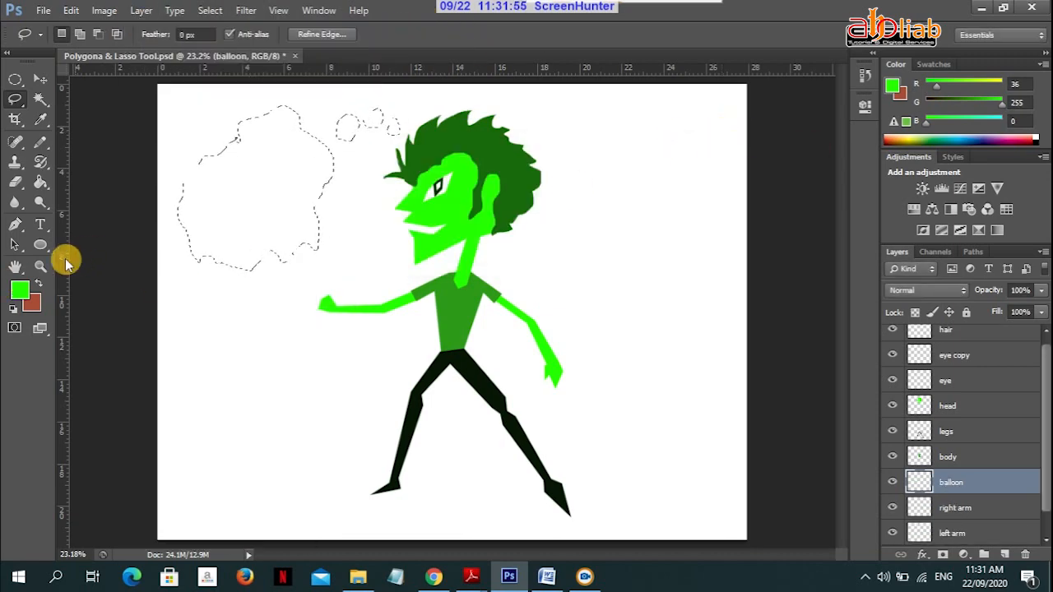
# - Set the foreground colour to light green #9df78e, fill the thought balloon and its bubbles with the Paint Bucket, and deselect
pyautogui.click(20, 288)
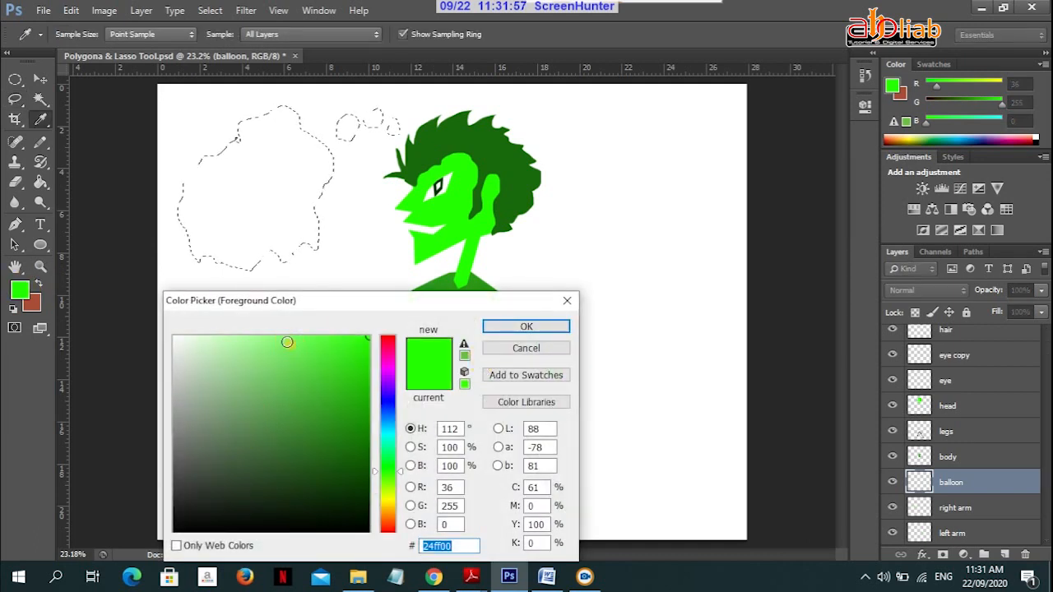
pyautogui.moveTo(287, 343)
pyautogui.mouseDown()
pyautogui.moveTo(254, 329)
pyautogui.moveTo(256, 342)
pyautogui.mouseUp()
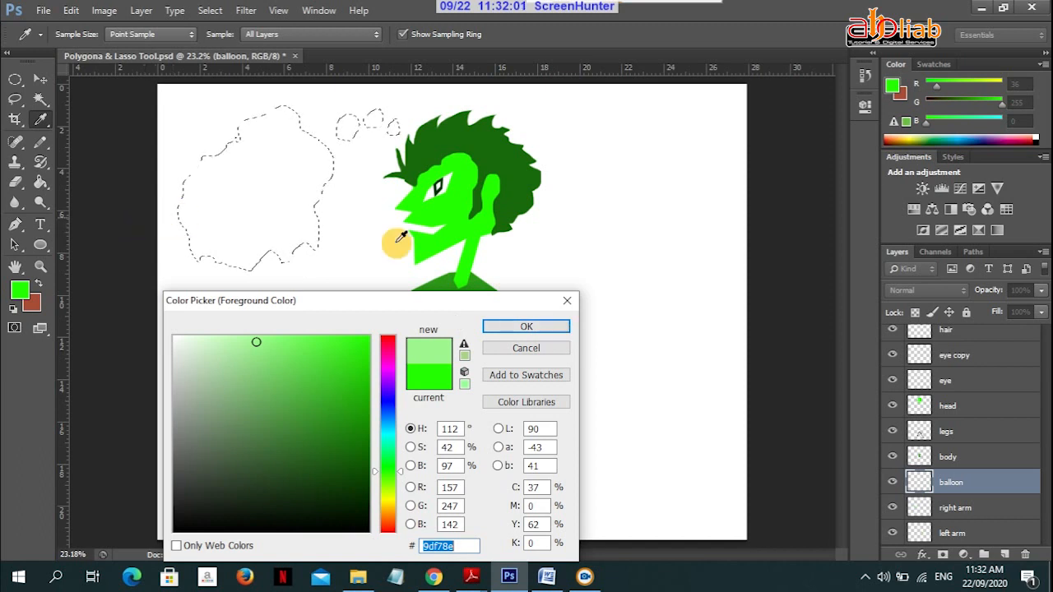
pyautogui.click(531, 329)
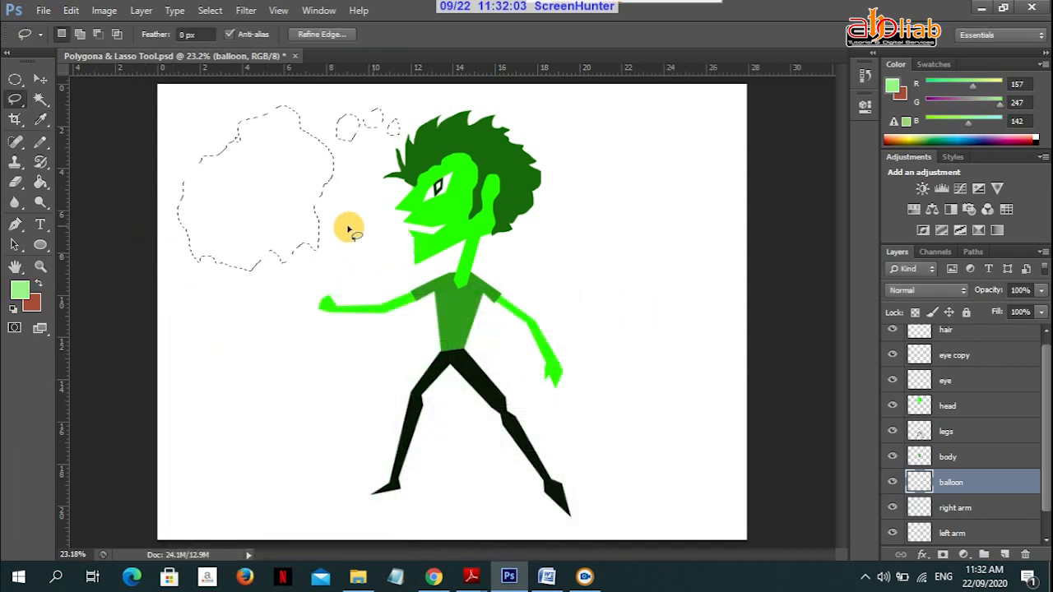
pyautogui.press('g')
pyautogui.click(233, 193)
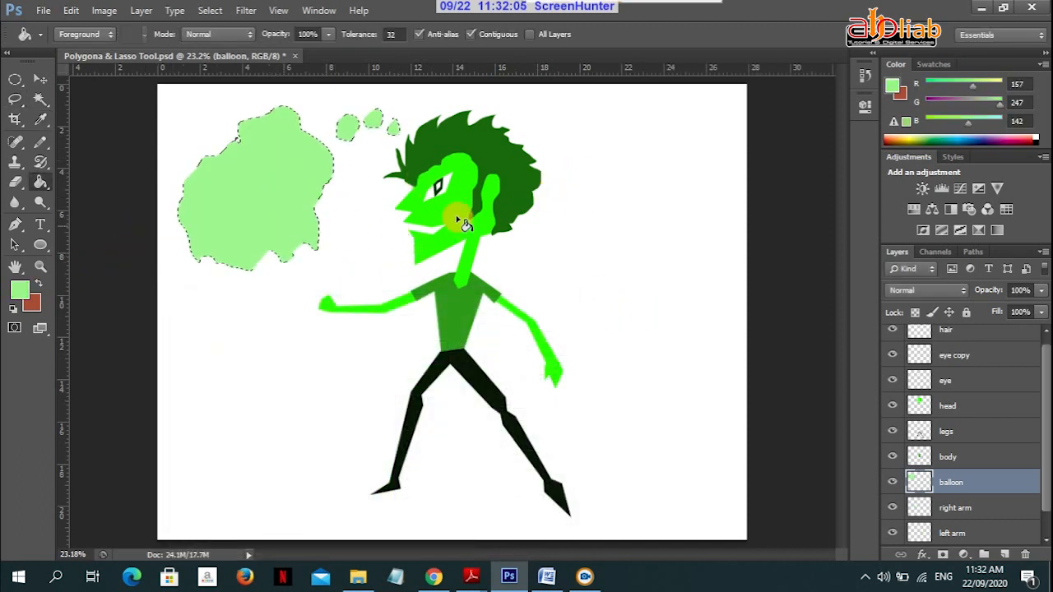
pyautogui.hotkey('ctrl', 'd')
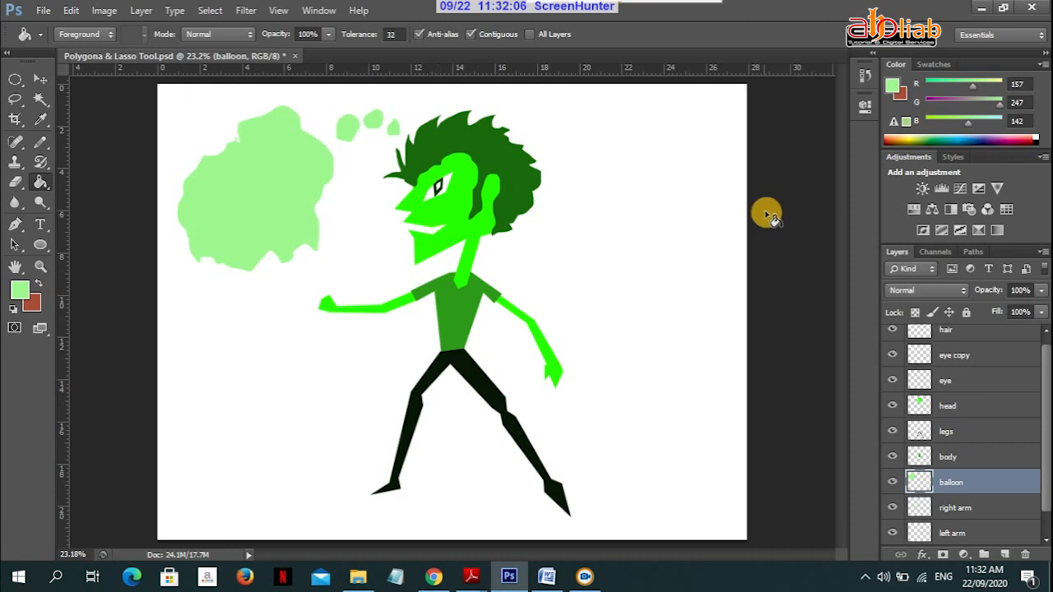
# - Outline a question mark inside the thought balloon with the Lasso, adding a separate dot beneath it to the selection
pyautogui.rightClick(15, 99)
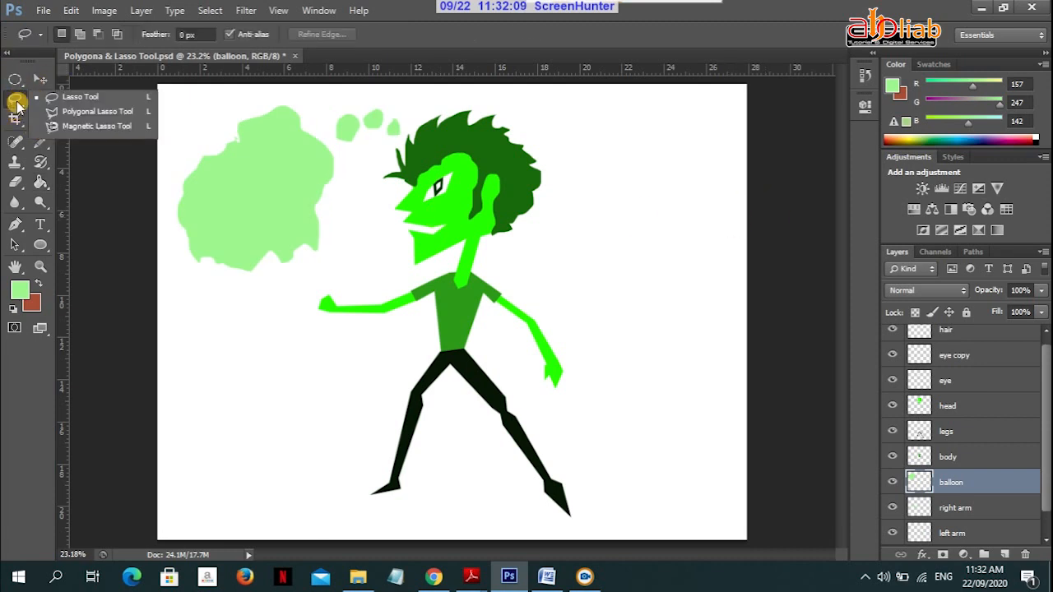
pyautogui.click(63, 97)
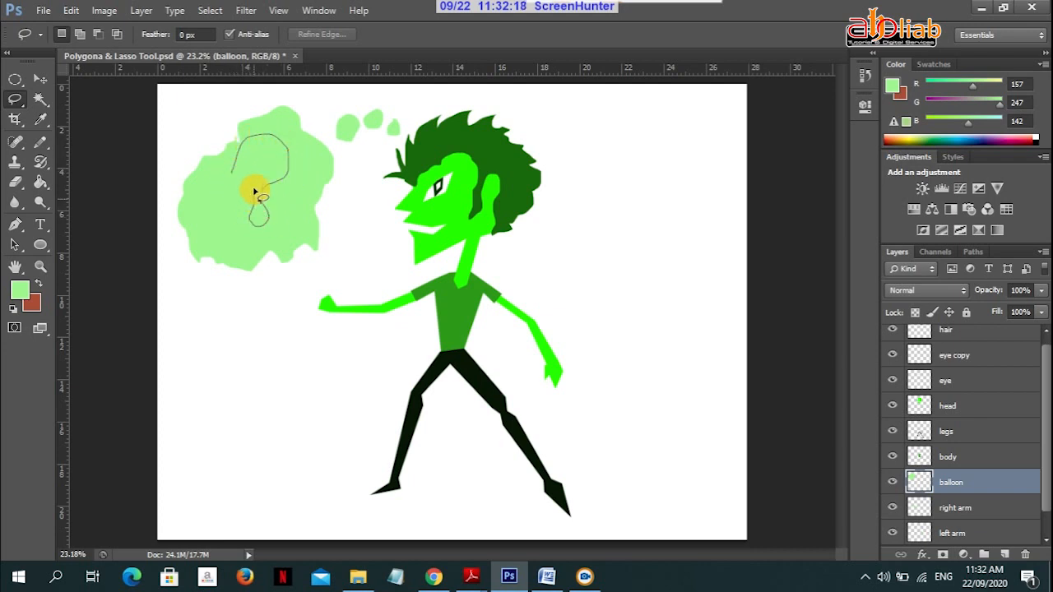
pyautogui.moveTo(245, 184); pyautogui.dragTo(270, 233)
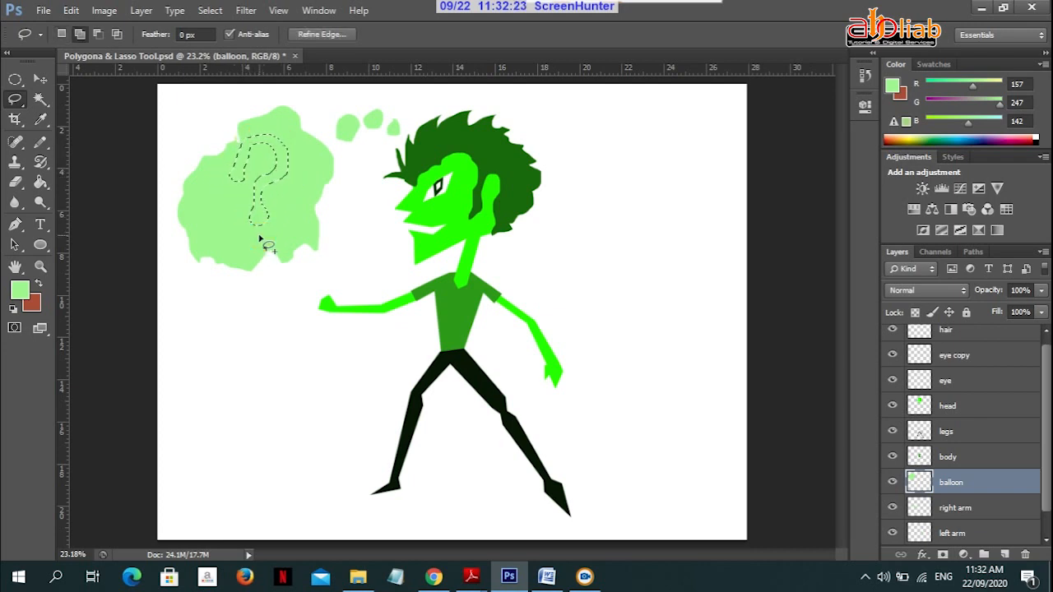
# - Set the foreground colour to dark green #294d24
pyautogui.click(20, 290)
pyautogui.click(278, 473)
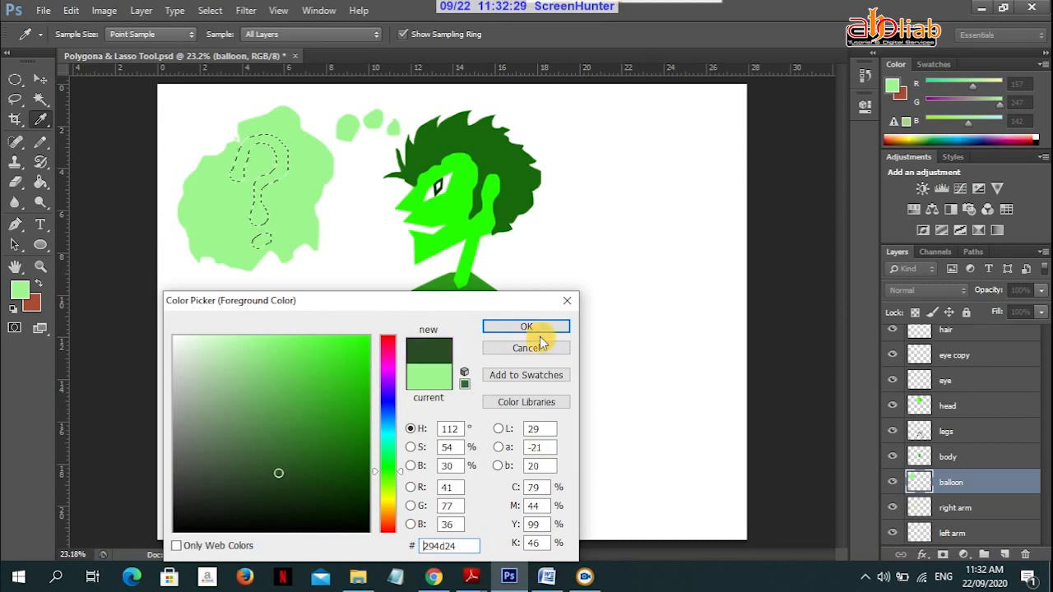
pyautogui.click(518, 326)
# - Try filling the question mark selection with dark green directly on the balloon layer
pyautogui.press('g')
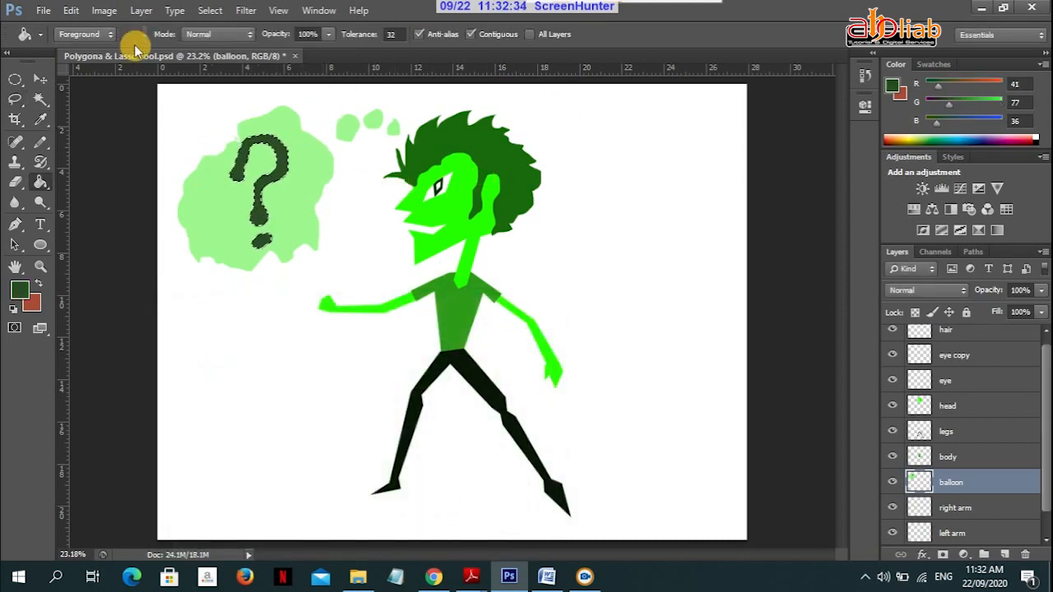
pyautogui.click(40, 80)
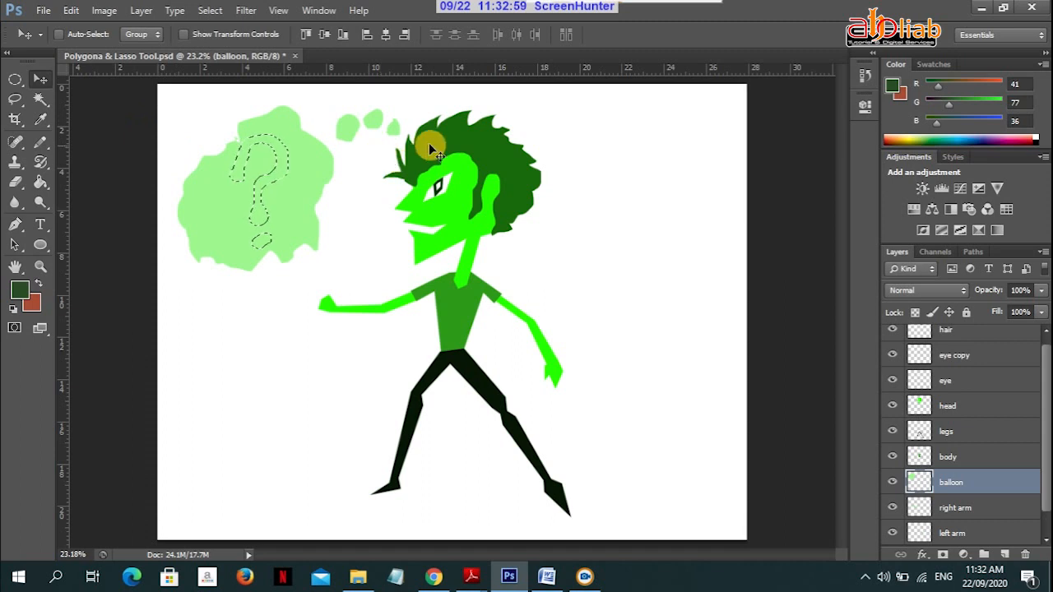
# - Create a new layer named "question mark" above the balloon layer, keeping the question mark selection active
pyautogui.click(140, 10)
pyautogui.moveTo(153, 27)
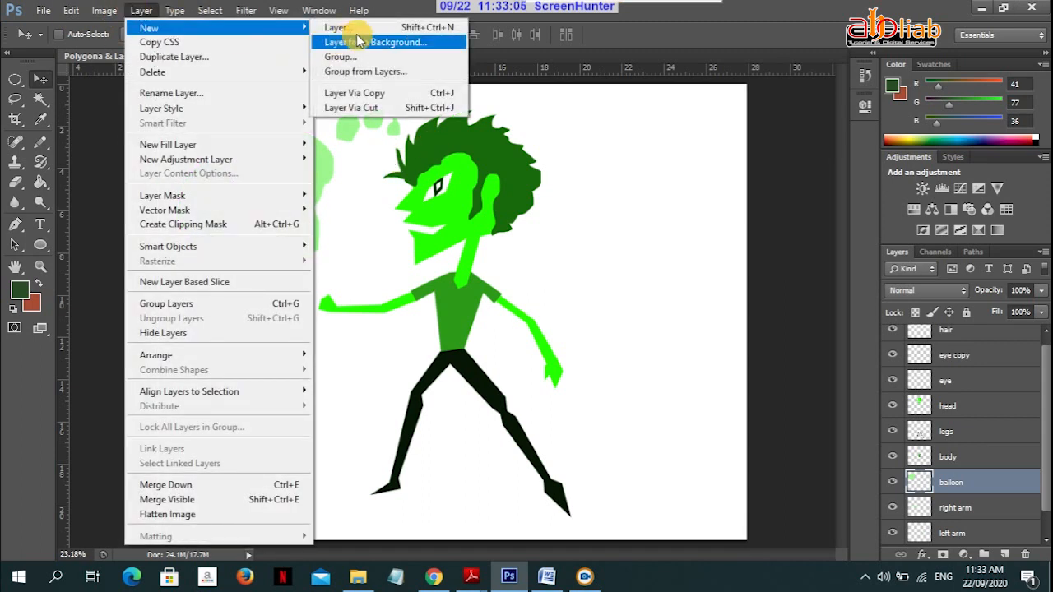
pyautogui.click(352, 27)
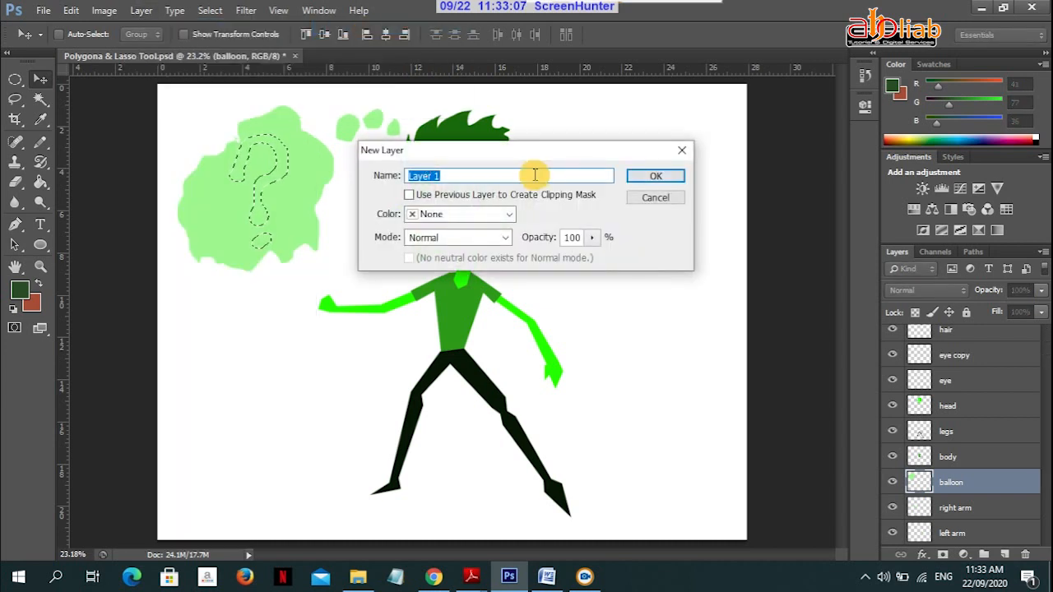
pyautogui.write('question mark')
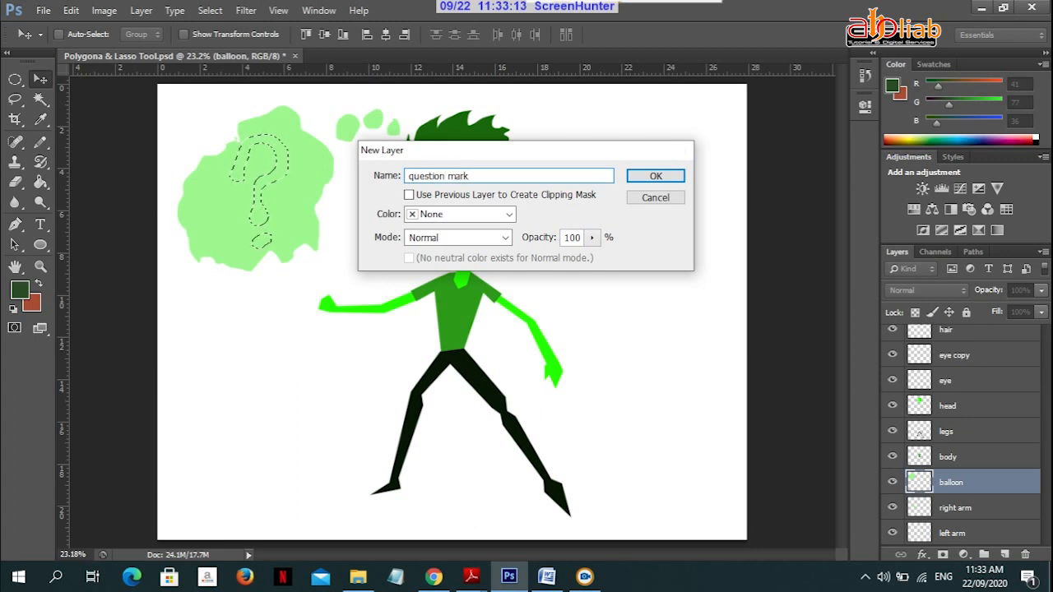
pyautogui.press('Return')
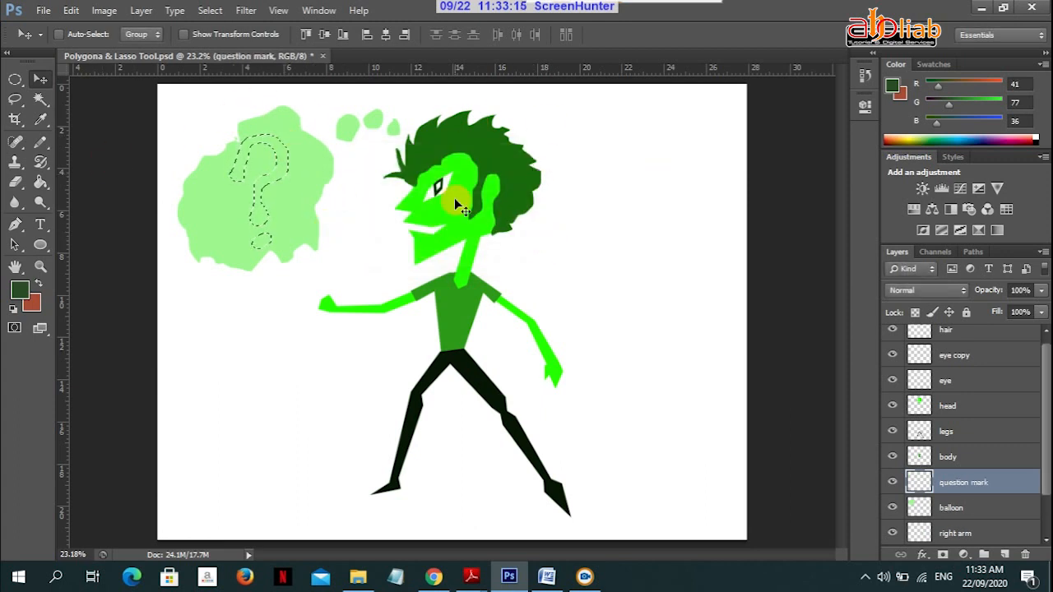
# - Fill the question mark and its dot with dark green on the question mark layer, and deselect
pyautogui.press('g')
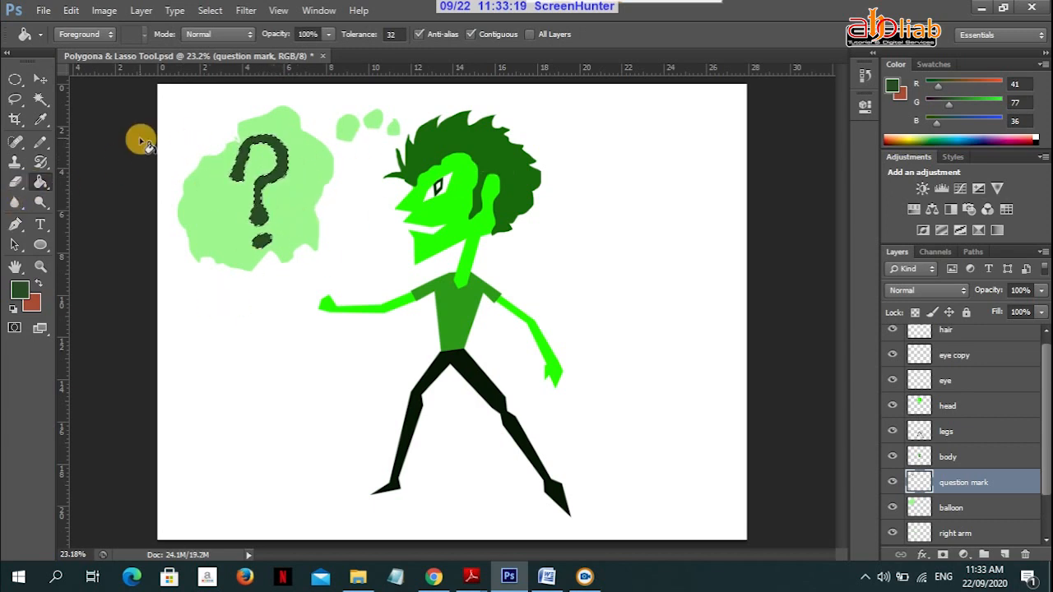
pyautogui.click(41, 78)
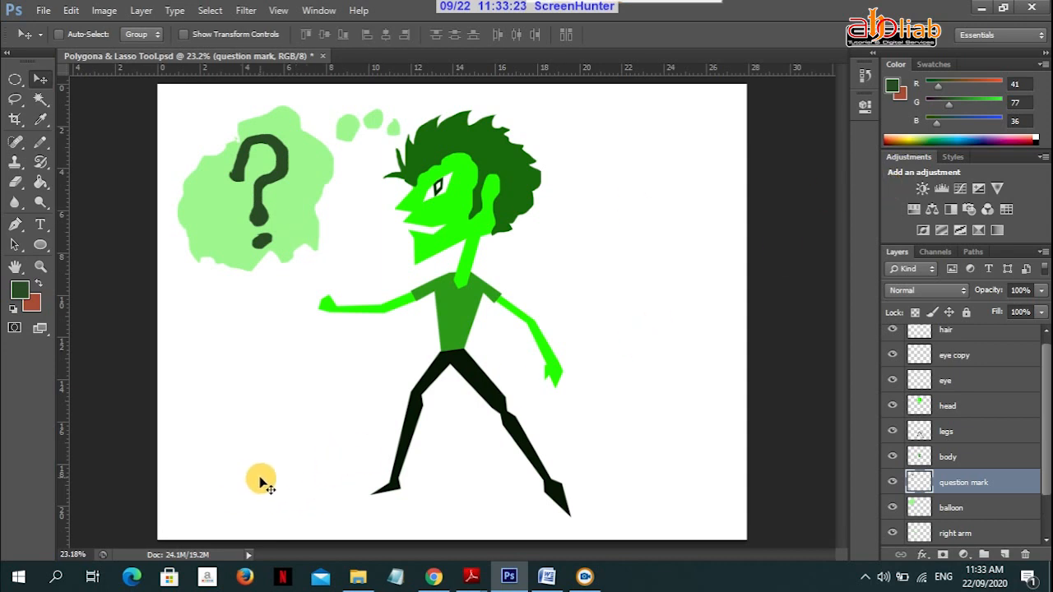
pyautogui.click(16, 95)
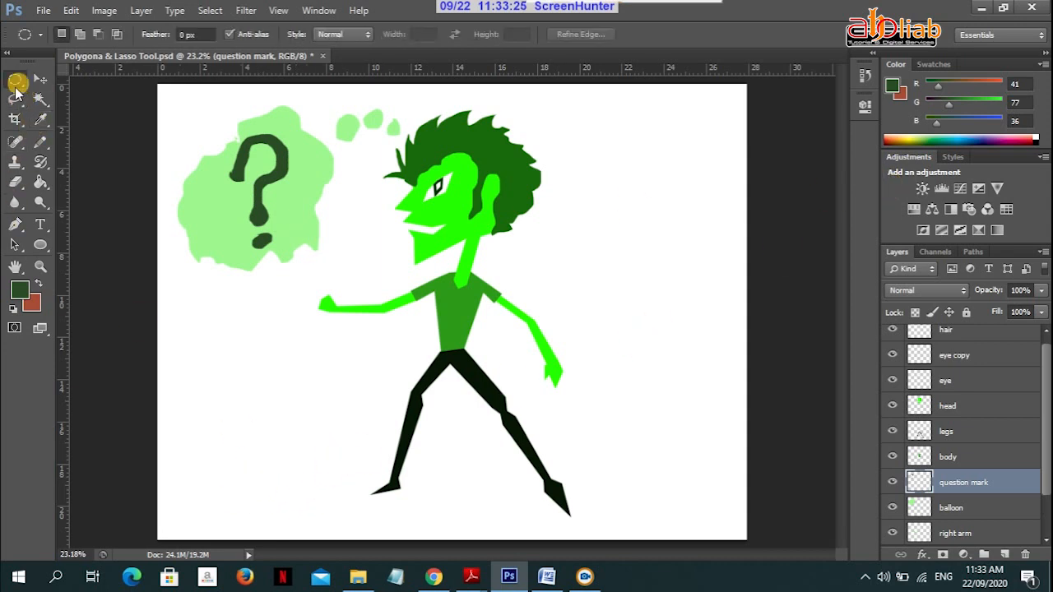
# - Lasso a wavy hill area across the lower part of the canvas and create a new layer named "bg" for it
pyautogui.moveTo(151, 520)
pyautogui.mouseDown()
pyautogui.moveTo(276, 432)
pyautogui.moveTo(362, 398)
pyautogui.moveTo(588, 365)
pyautogui.moveTo(617, 381)
pyautogui.moveTo(677, 387)
pyautogui.moveTo(727, 416)
pyautogui.moveTo(759, 415)
pyautogui.moveTo(787, 481)
pyautogui.moveTo(573, 561)
pyautogui.moveTo(149, 549)
pyautogui.moveTo(159, 508)
pyautogui.mouseUp()
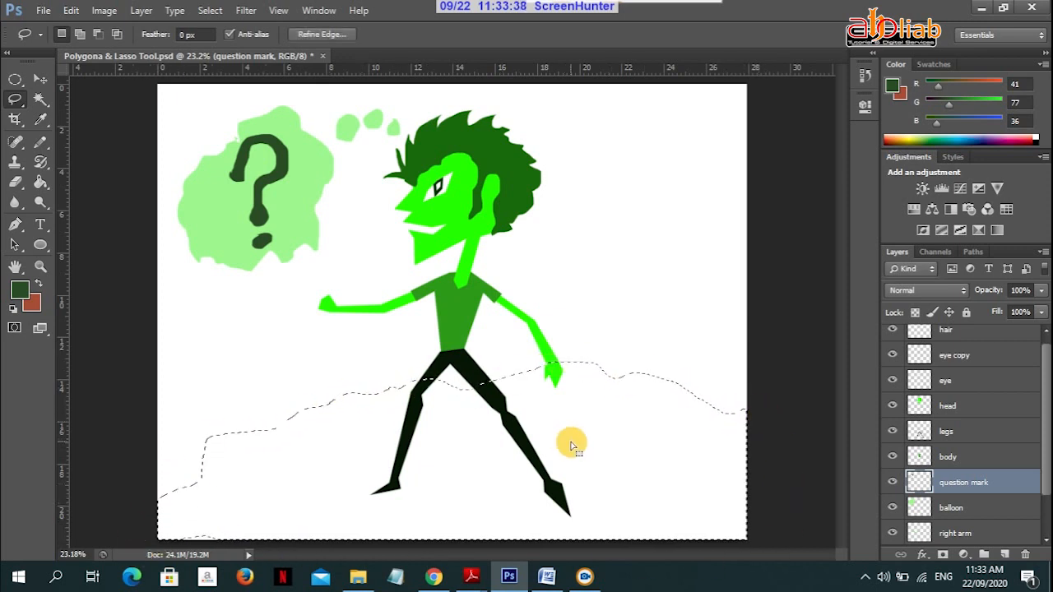
pyautogui.hotkey('ctrl', 'shift', 'n')
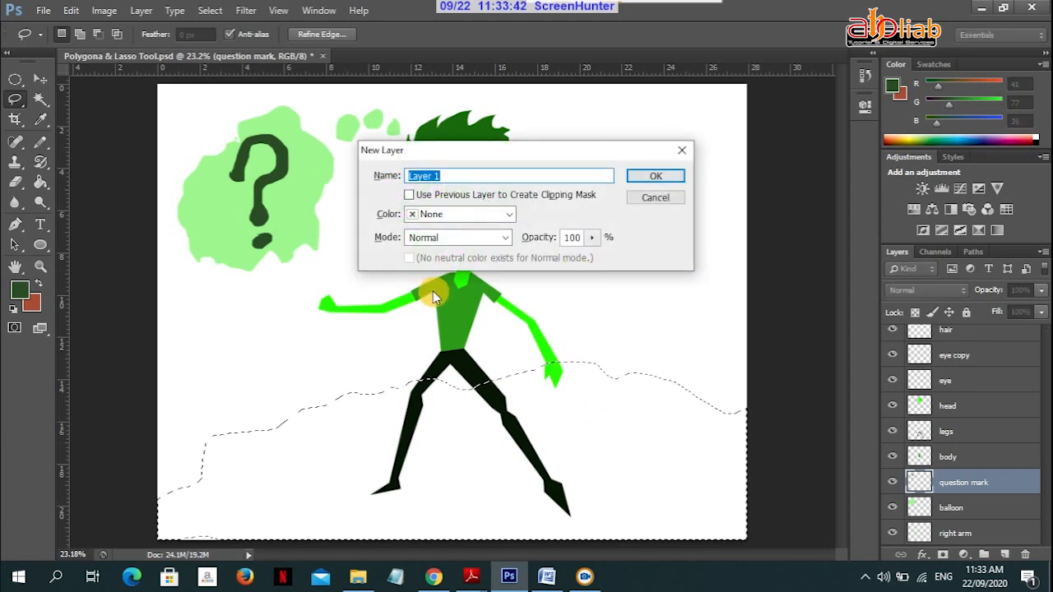
pyautogui.write('bg')
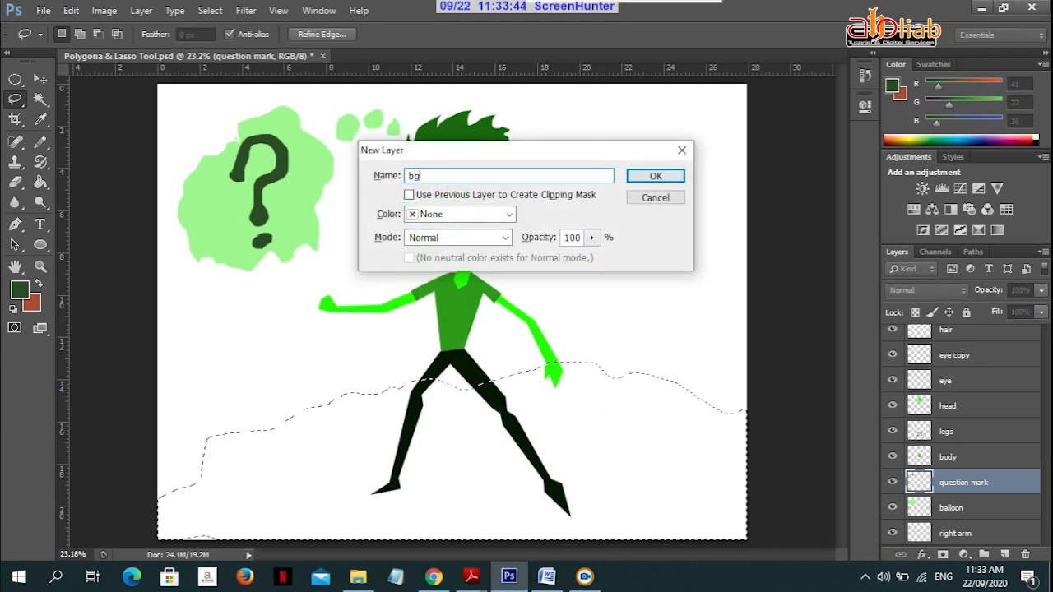
pyautogui.press('Return')
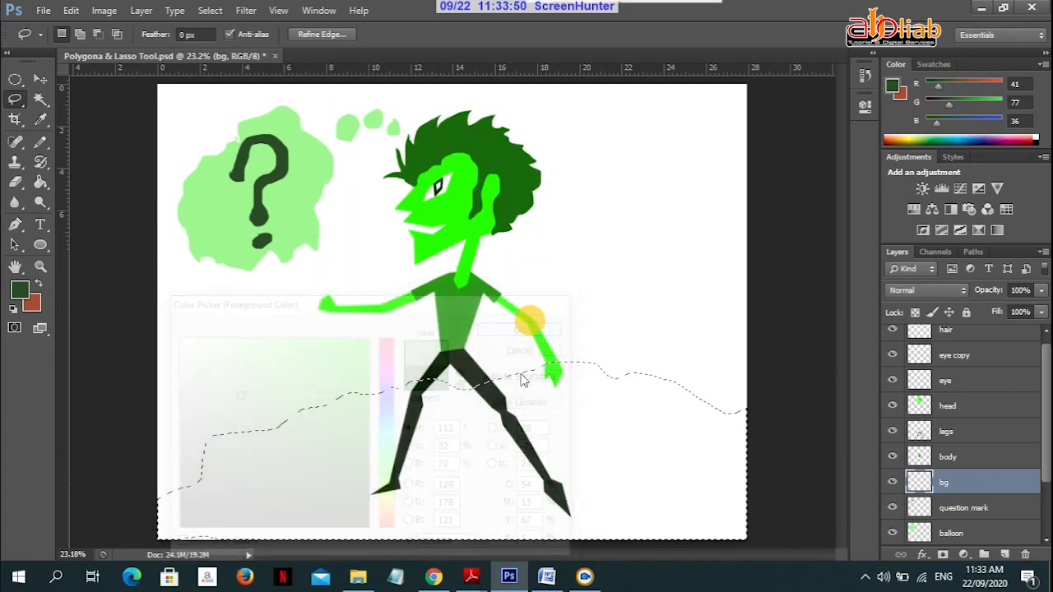
# - Fill the hill selection with muted green (RGB 129, 178, 121), deselect, and place the bg layer directly above the Background layer
pyautogui.click(450, 479)
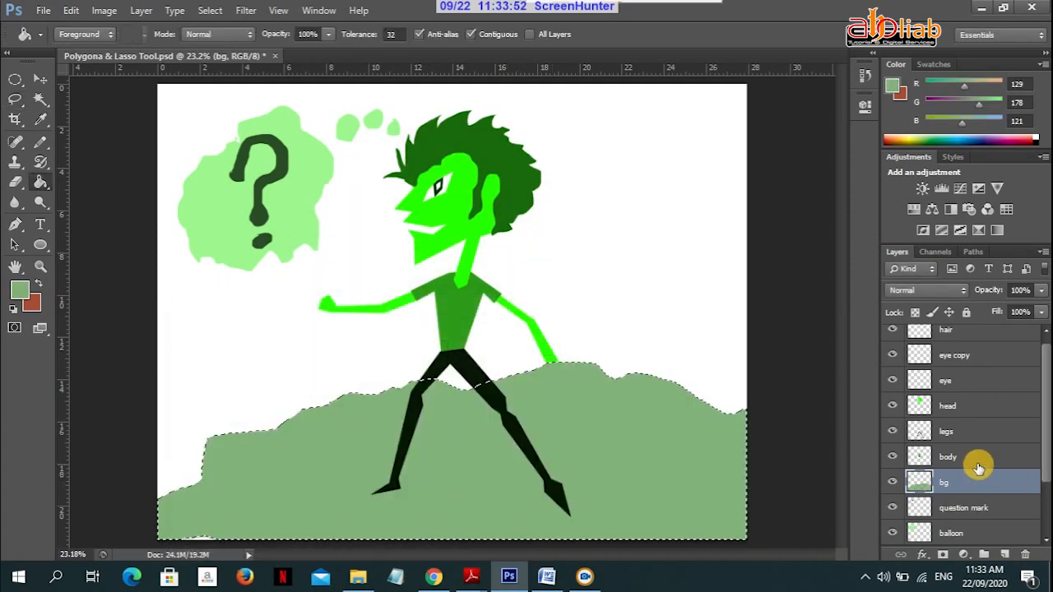
pyautogui.moveTo(980, 482); pyautogui.dragTo(979, 526)
pyautogui.hotkey('ctrl', 'd')
pyautogui.click(40, 79)
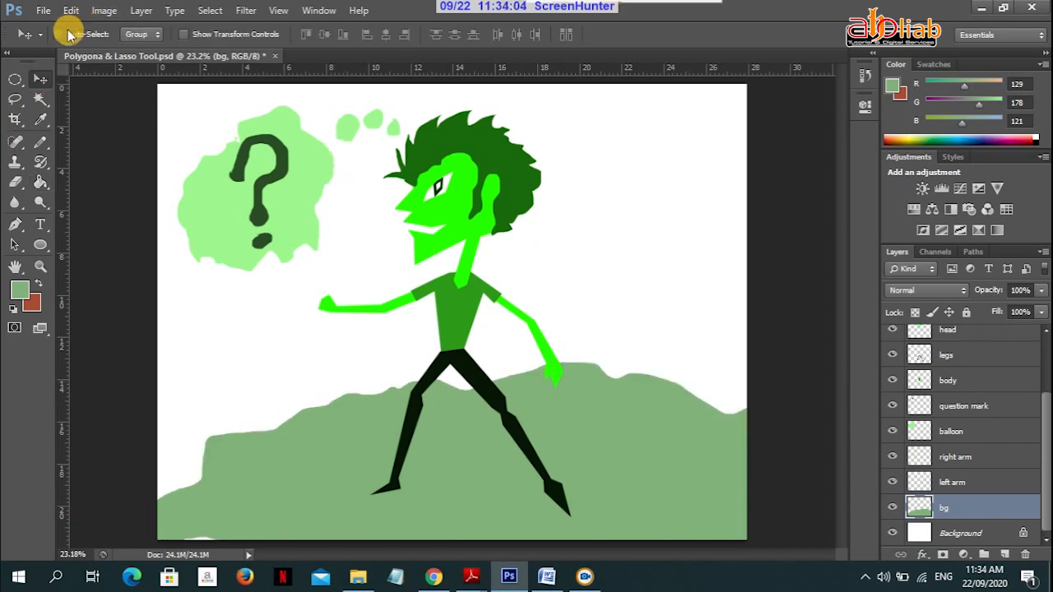
# - Save the PSD document, and save a JPEG copy as "Polygona & Lasso Tool.jpg" in the Polygonal & Lasso Tool folder
pyautogui.click(43, 10)
pyautogui.click(75, 181)
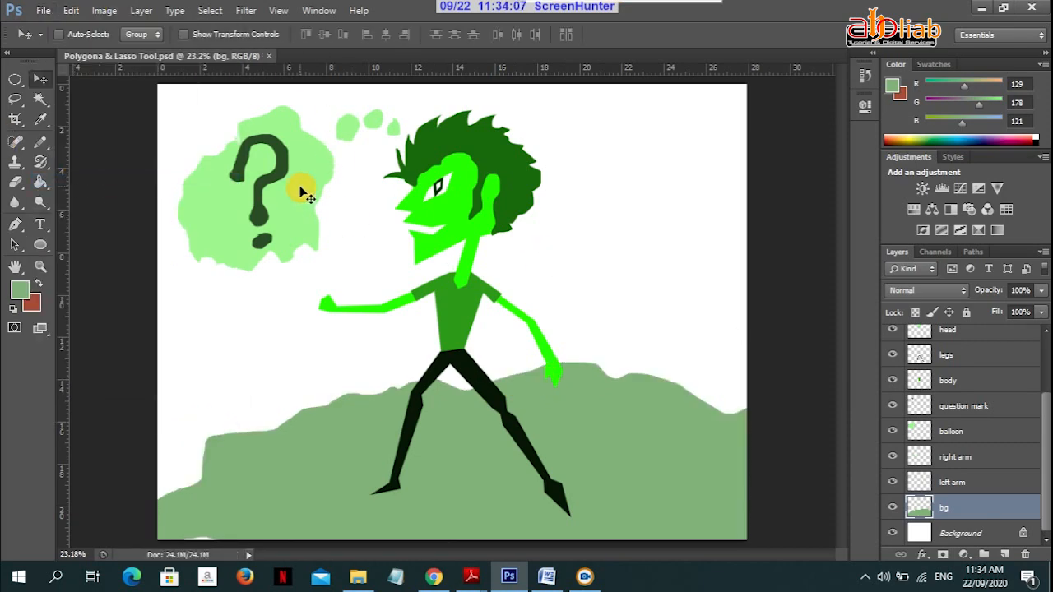
pyautogui.click(42, 10)
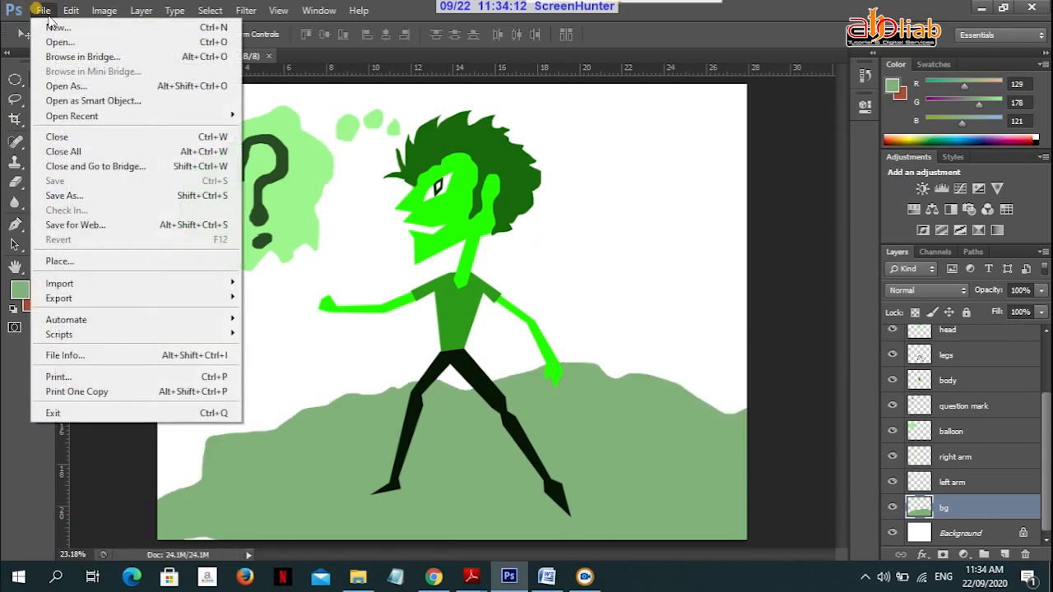
pyautogui.click(147, 199)
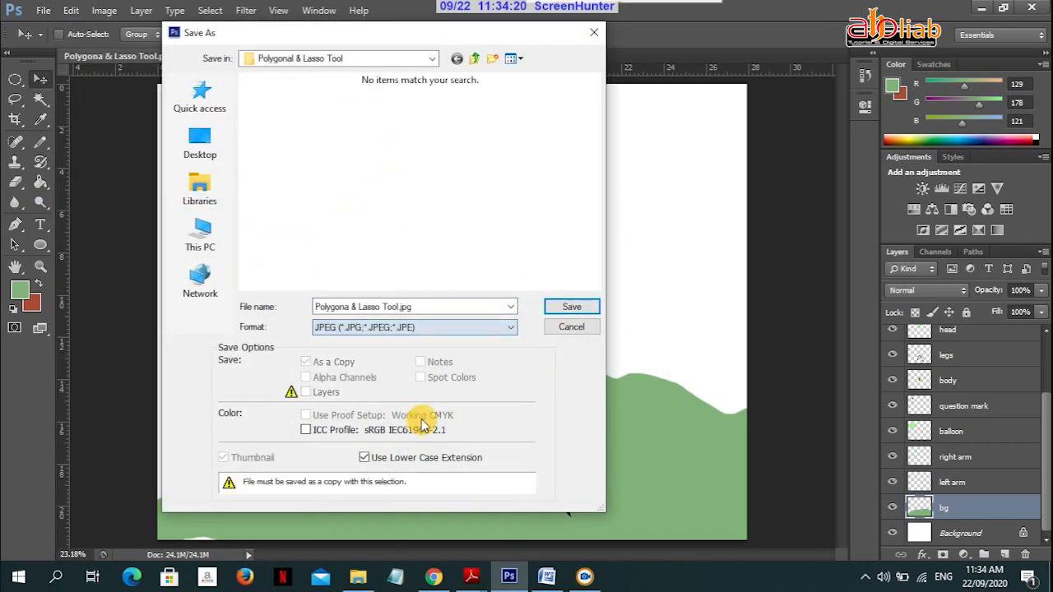
pyautogui.click(561, 311)
pyautogui.click(625, 145)
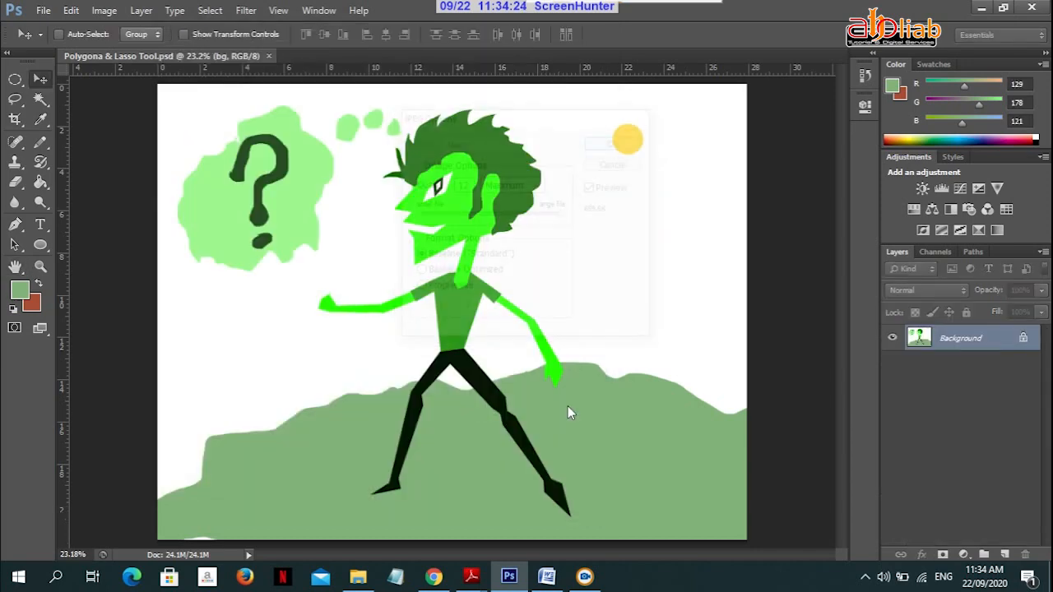